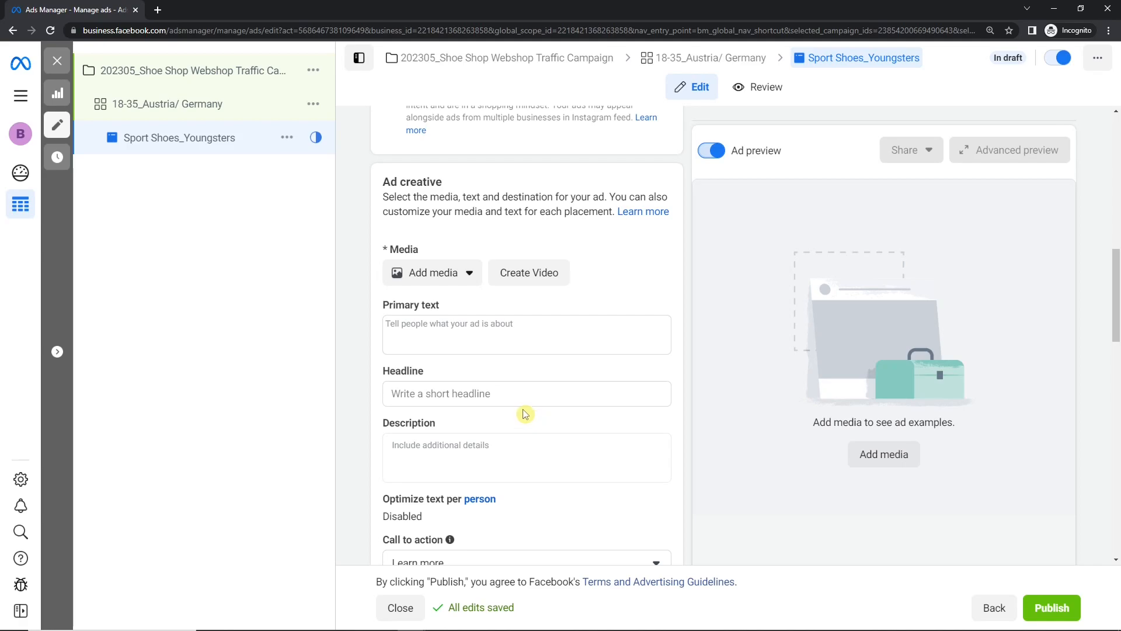
Examine the format and ad creative sections of the Sport Shoes_Youngsters ad, including the options for adding media
scroll(525, 414, down, 1)
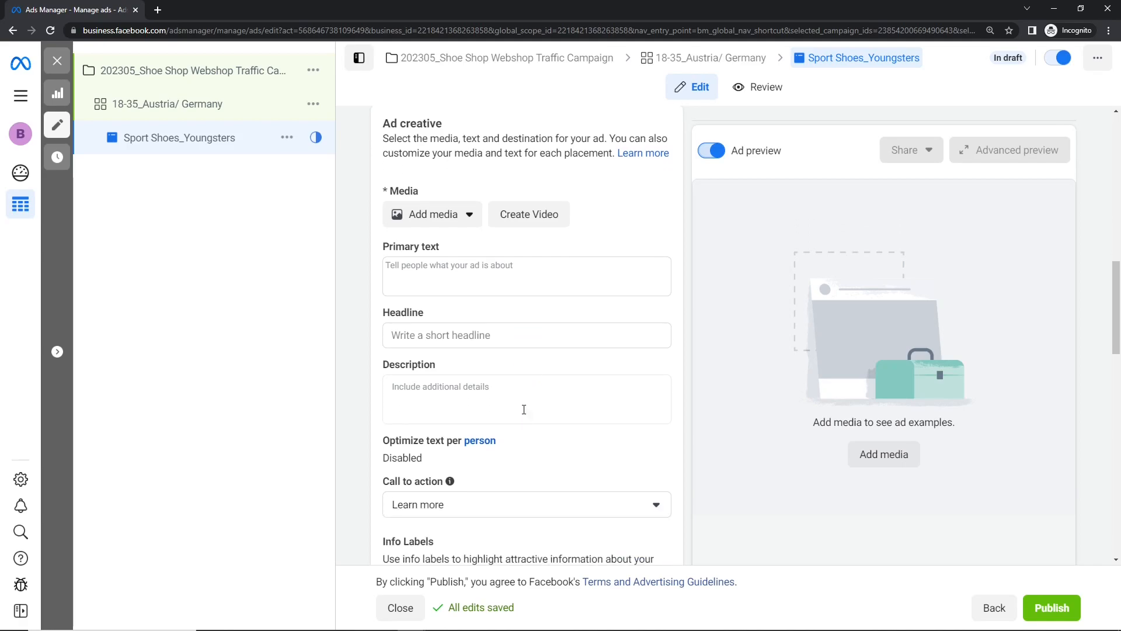
scroll(524, 409, down, 1)
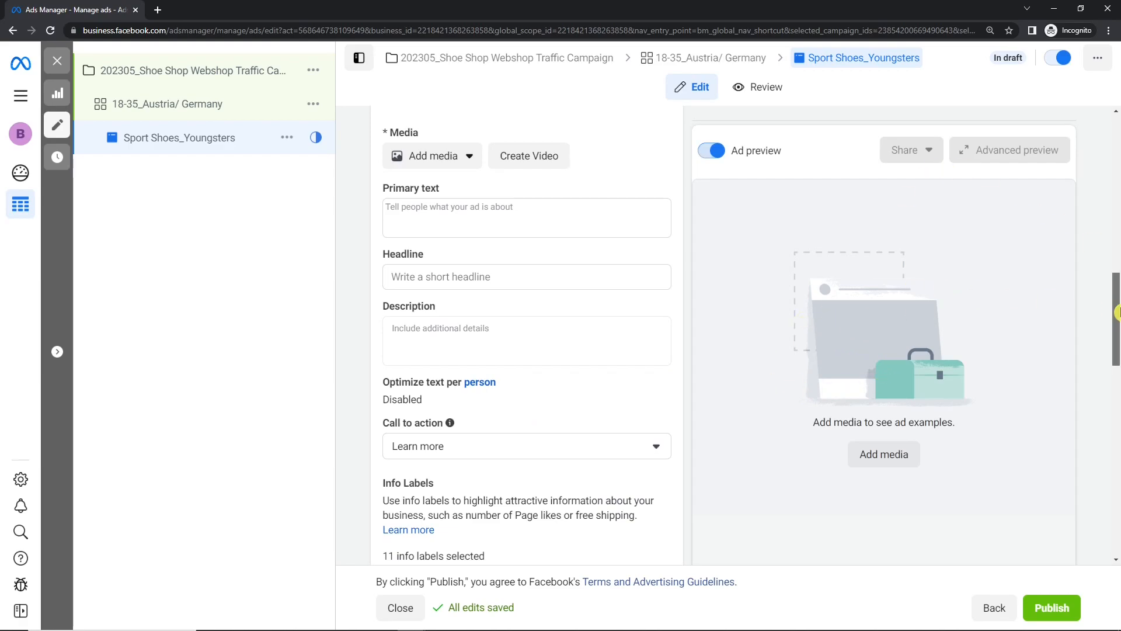
scroll(1116, 298, up, 2)
click(467, 294)
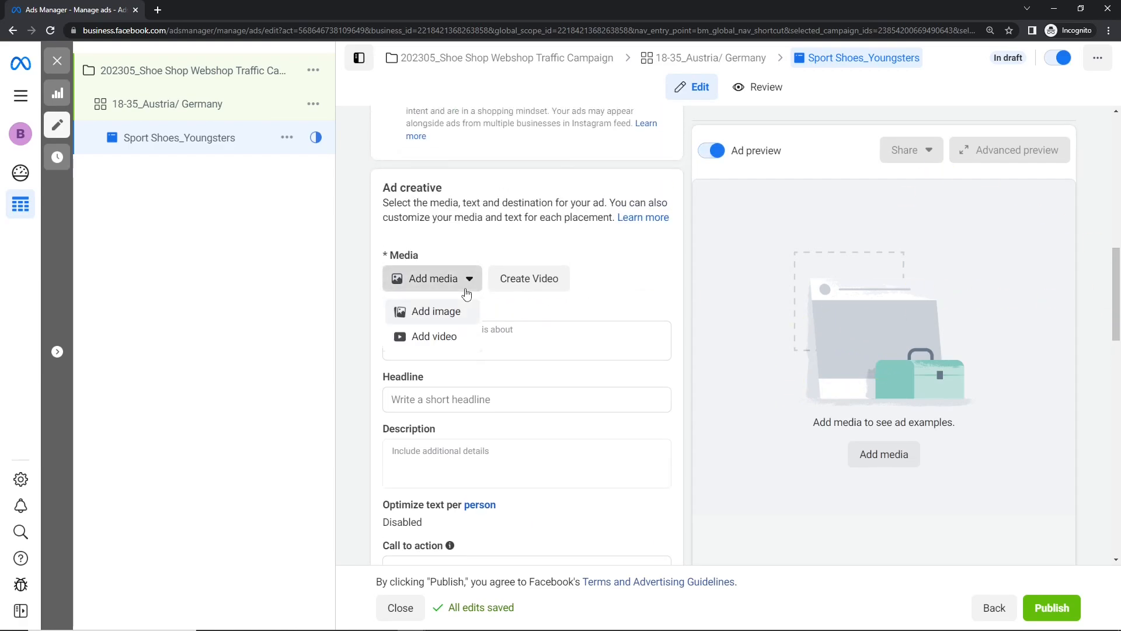
scroll(467, 294, up, 4)
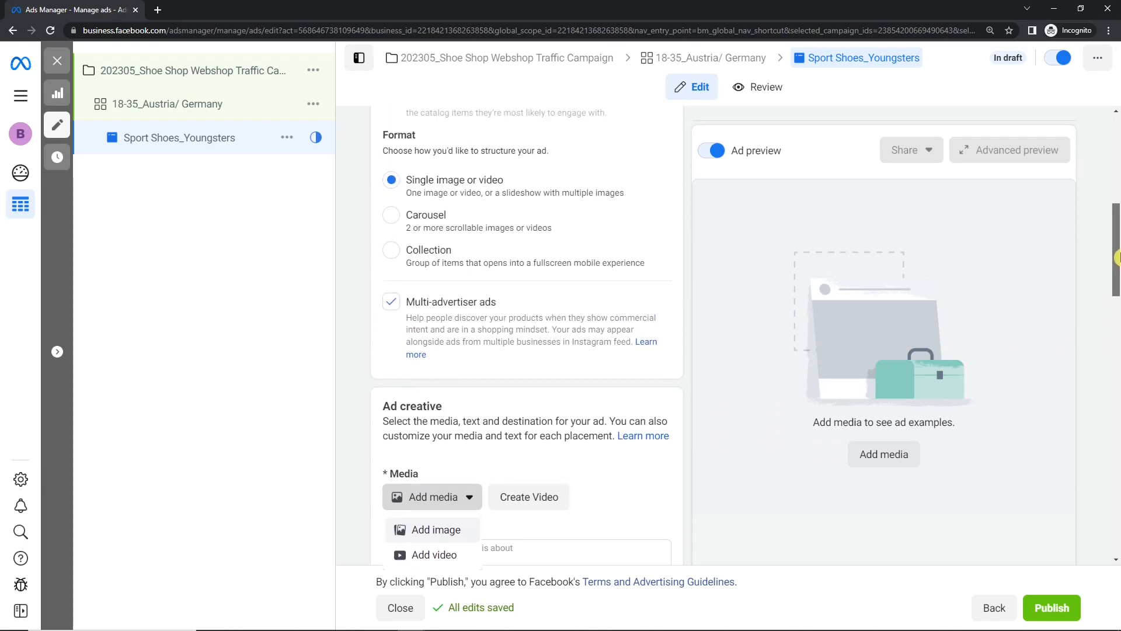
scroll(479, 227, down, 2)
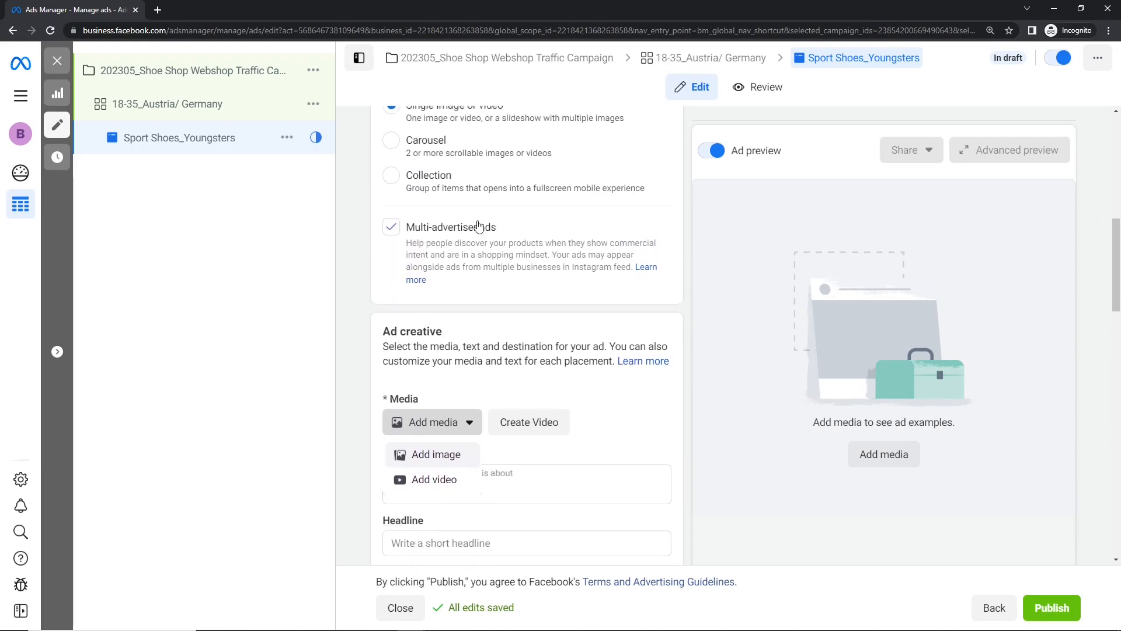
scroll(479, 227, up, 1)
Open the 18-35_Austria/ Germany ad set, dismiss the performance goal tip and find the Dynamic creative setting
click(232, 120)
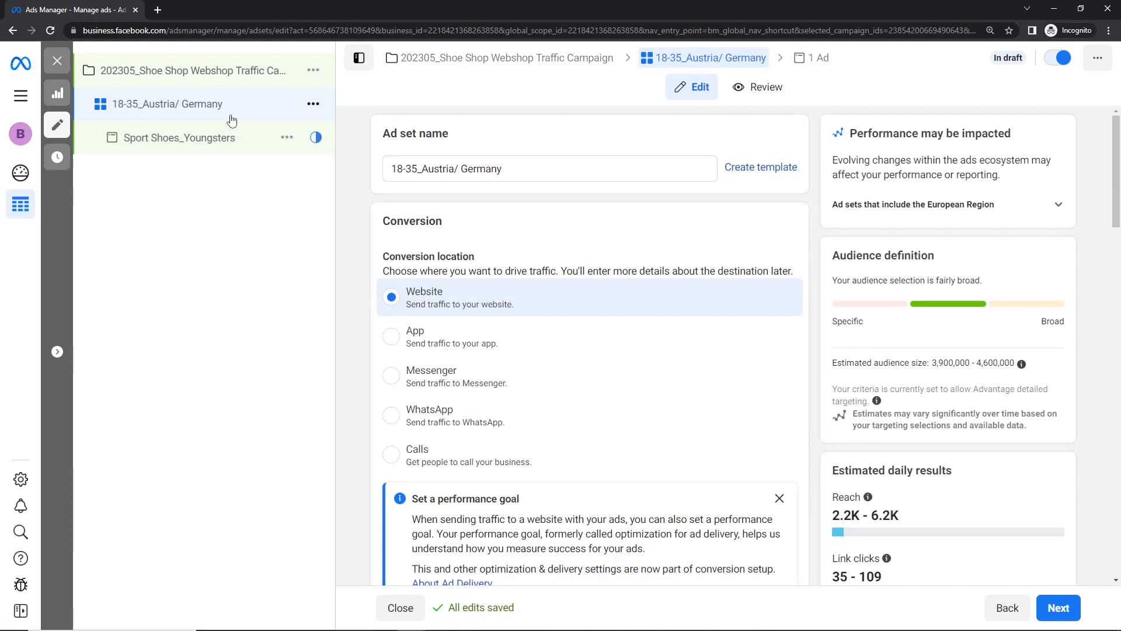
click(780, 498)
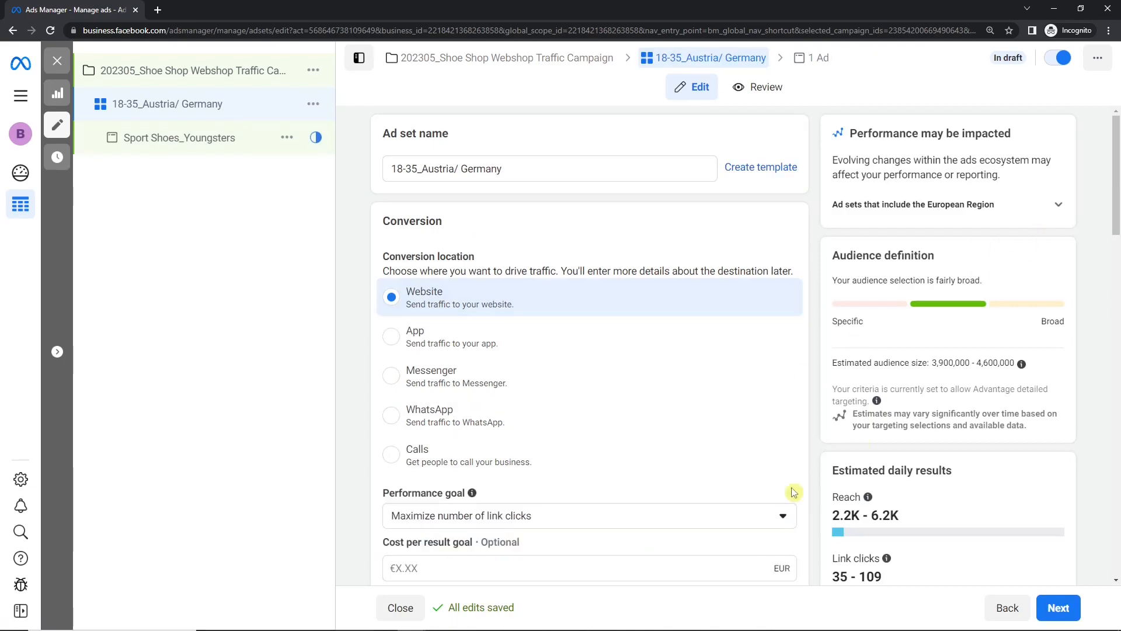
scroll(1117, 201, down, 9)
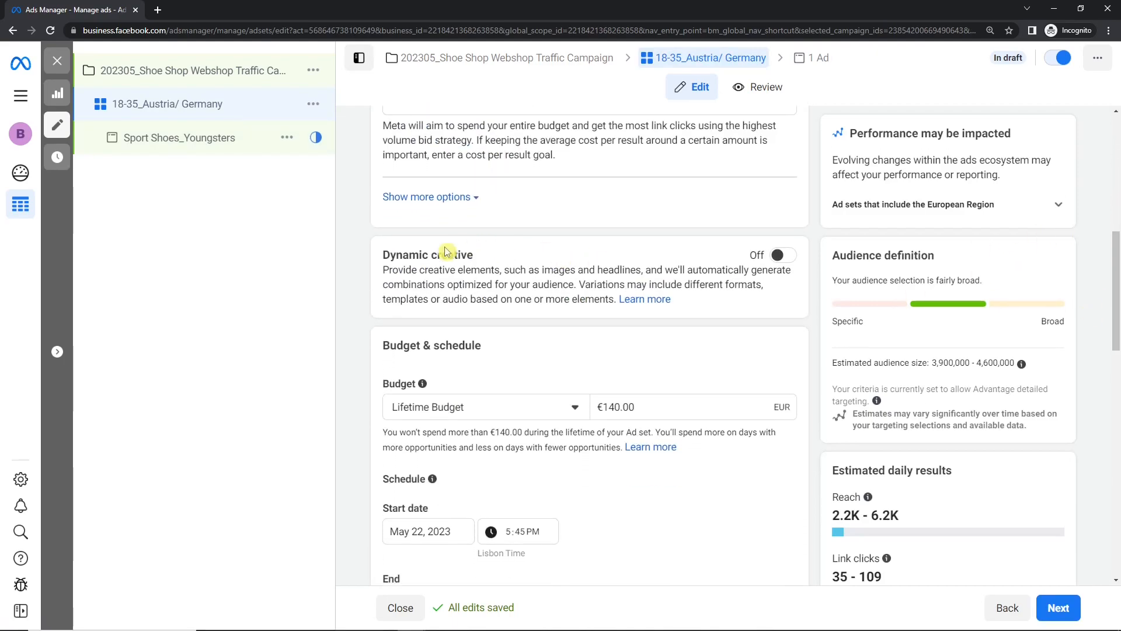
drag(384, 258, 491, 260)
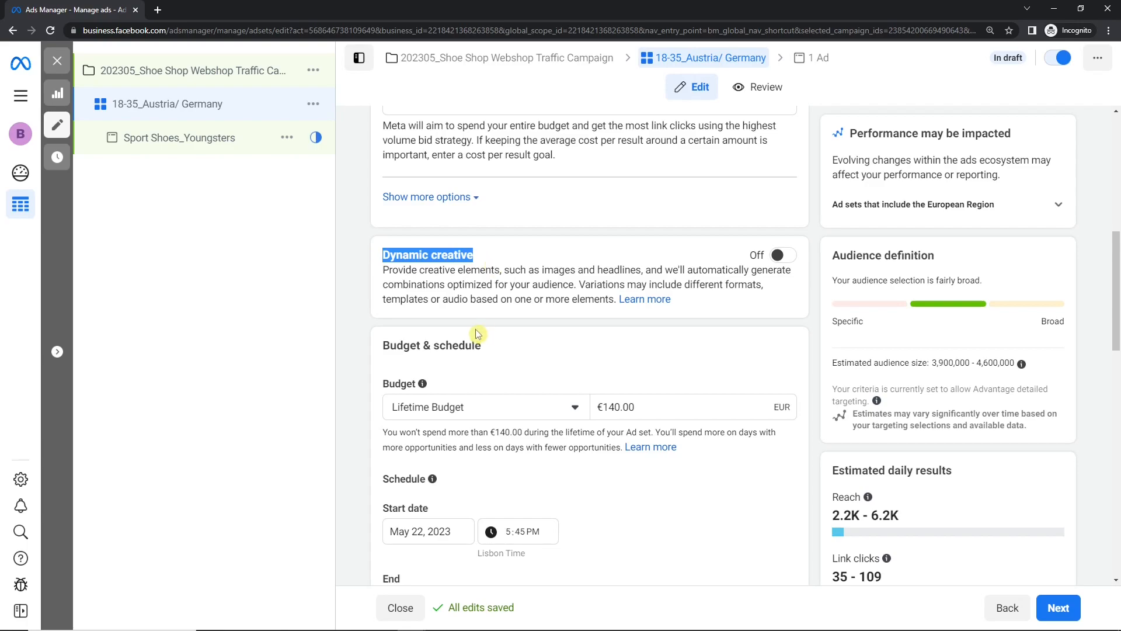
Read the help article about dynamic creative in a separate tab and return to the ad set
right_click(624, 302)
click(636, 310)
click(229, 7)
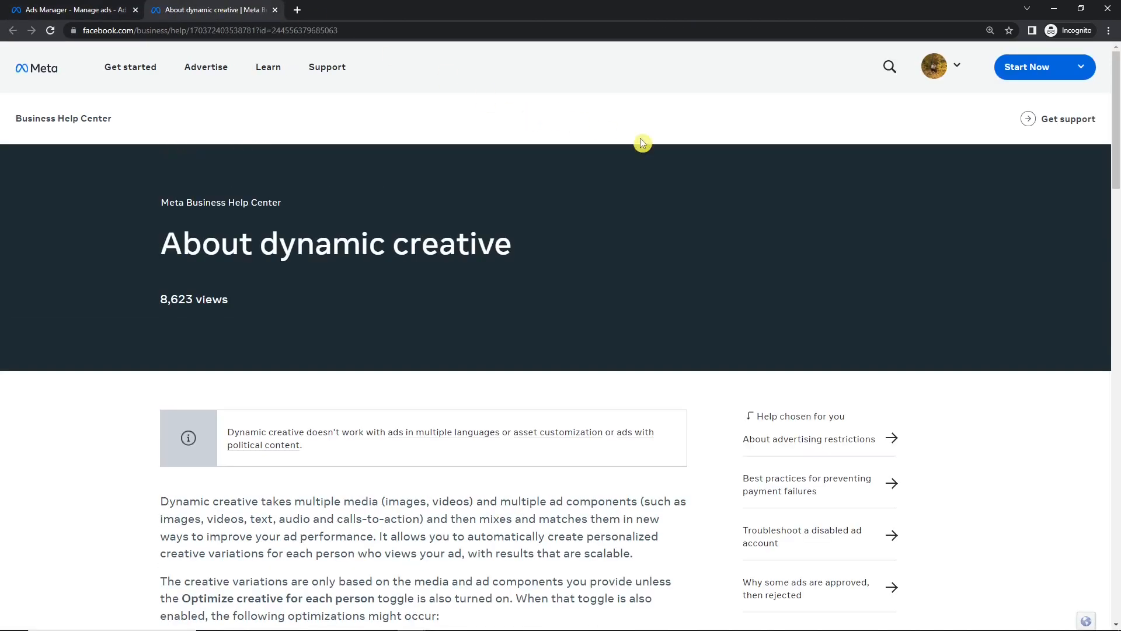
drag(1117, 149, 1116, 244)
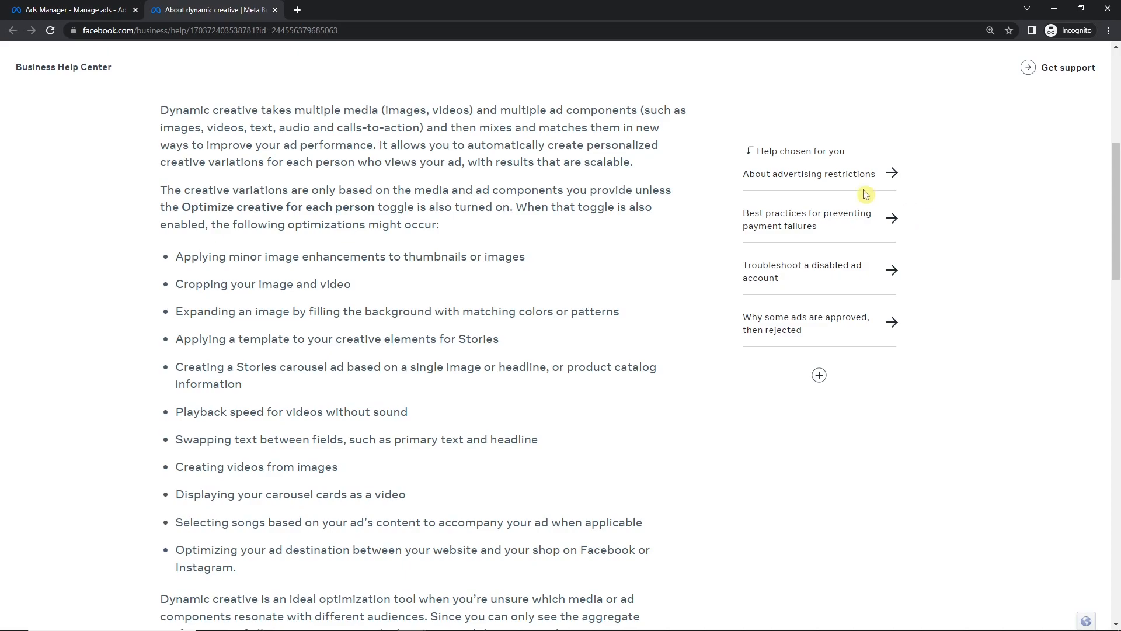
click(95, 5)
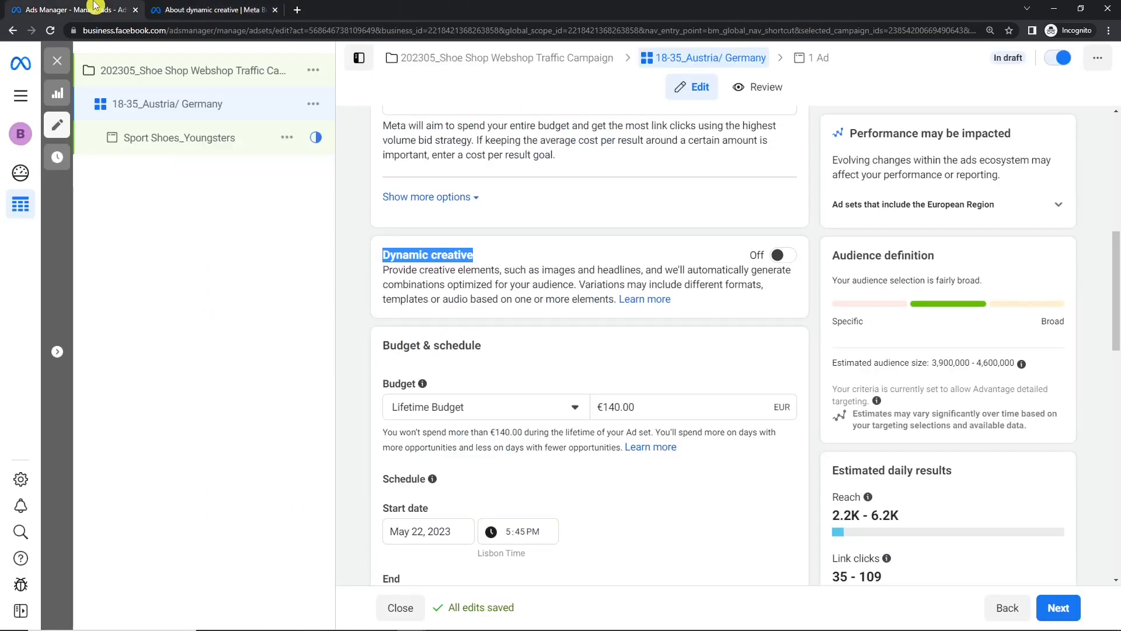
Open the Sport Shoes_Youngsters ad and view the actions available for it, such as Duplicate
click(256, 143)
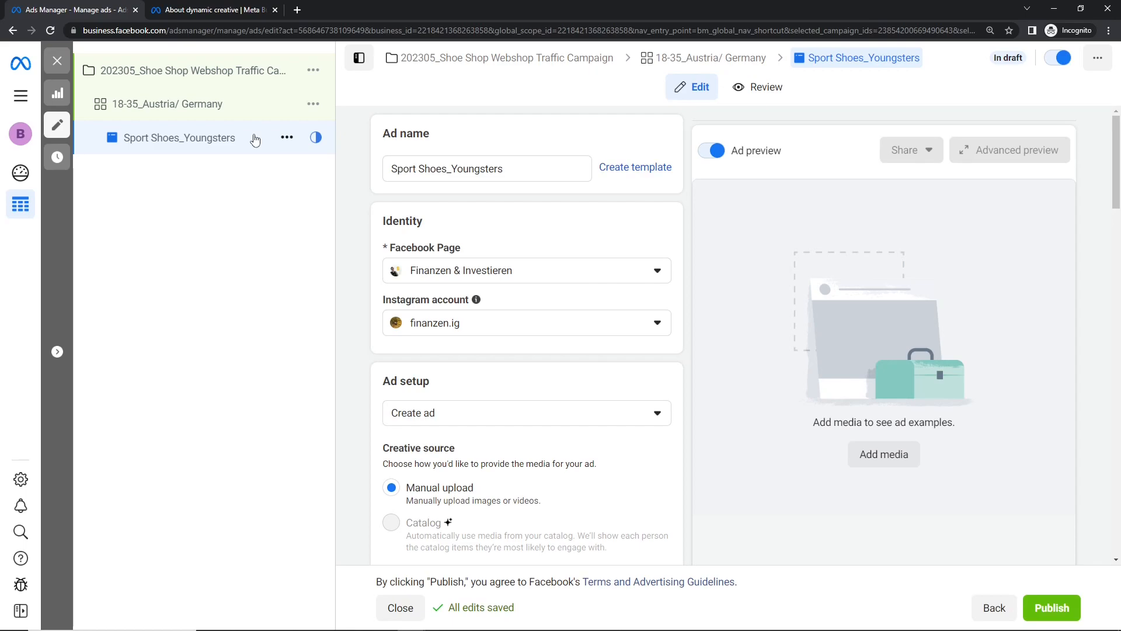
click(287, 137)
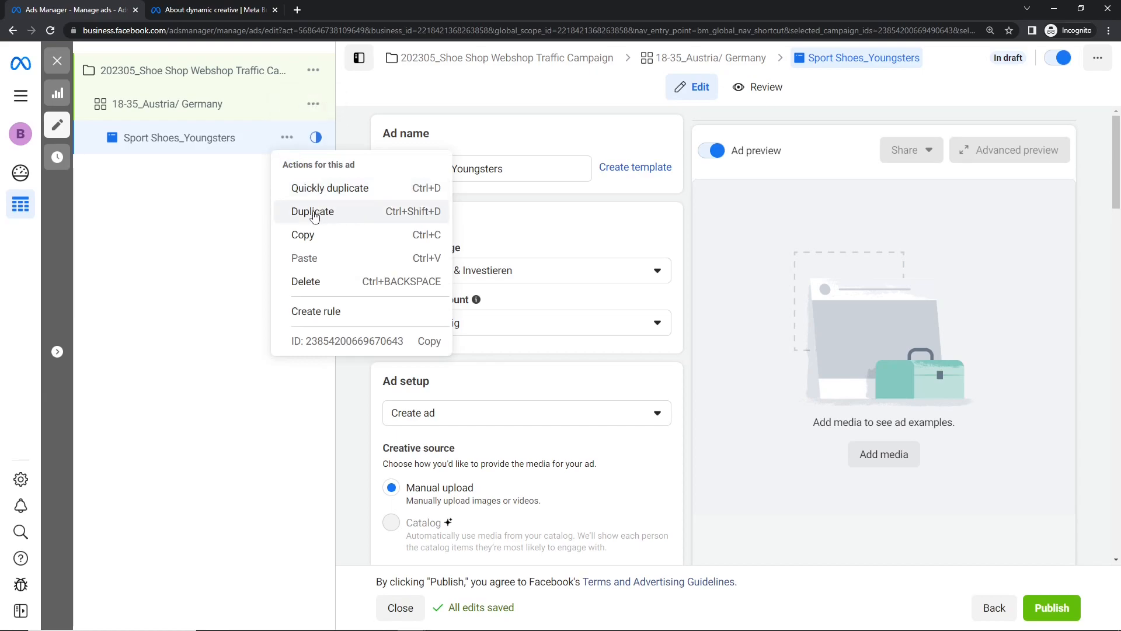
click(155, 202)
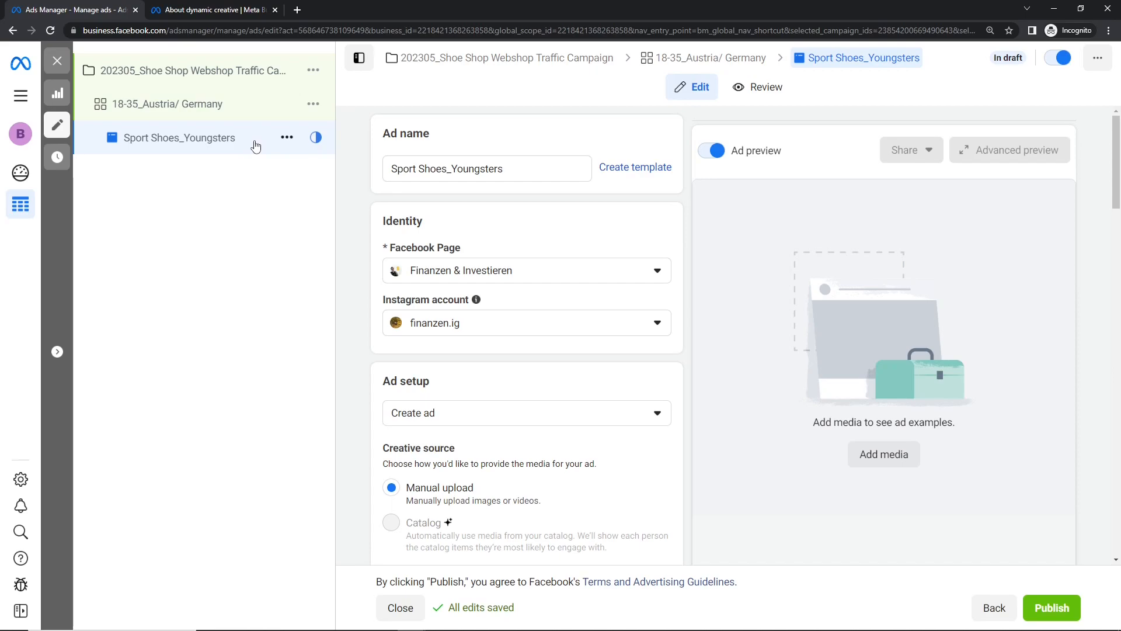
Turn on Dynamic creative for the 18-35_Austria/ Germany ad set and confirm the change
click(250, 112)
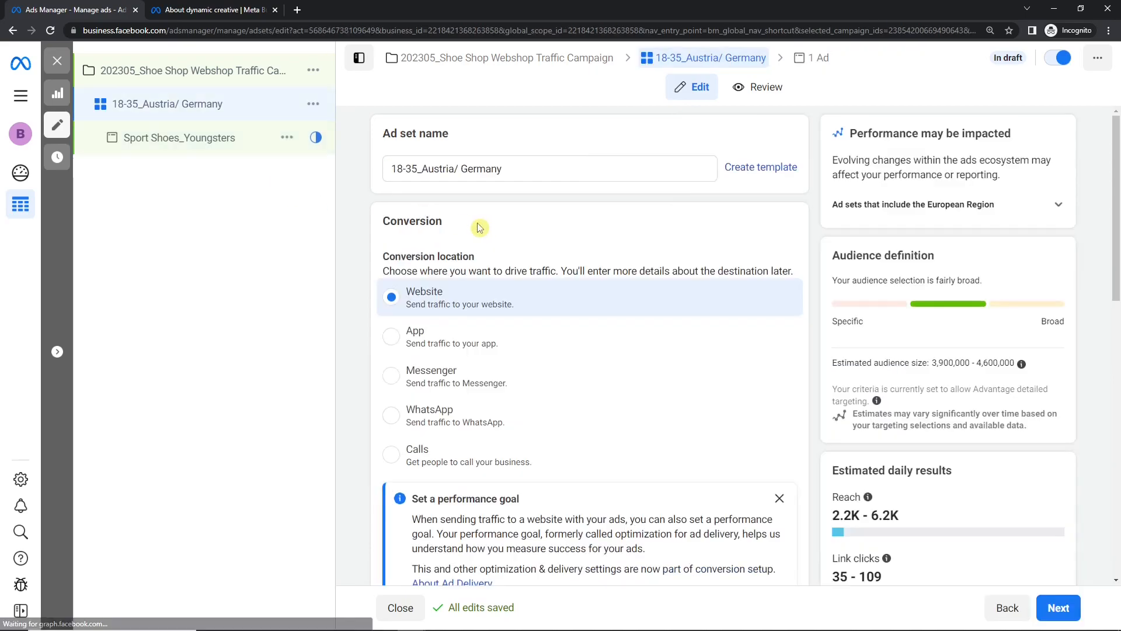
drag(1117, 199, 1117, 340)
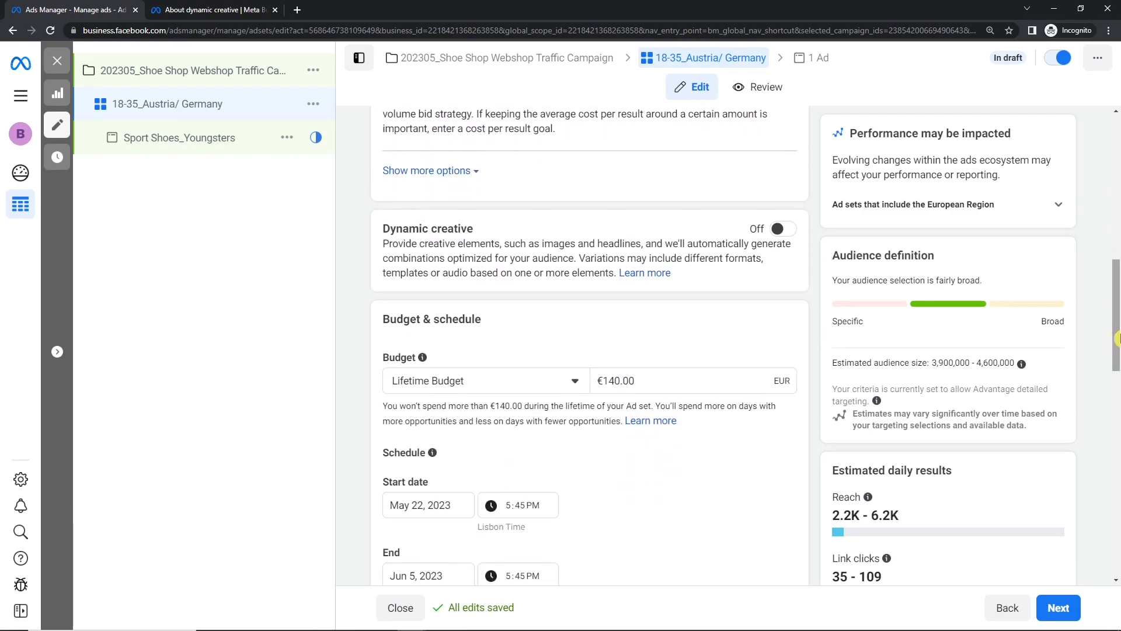
click(780, 229)
click(714, 355)
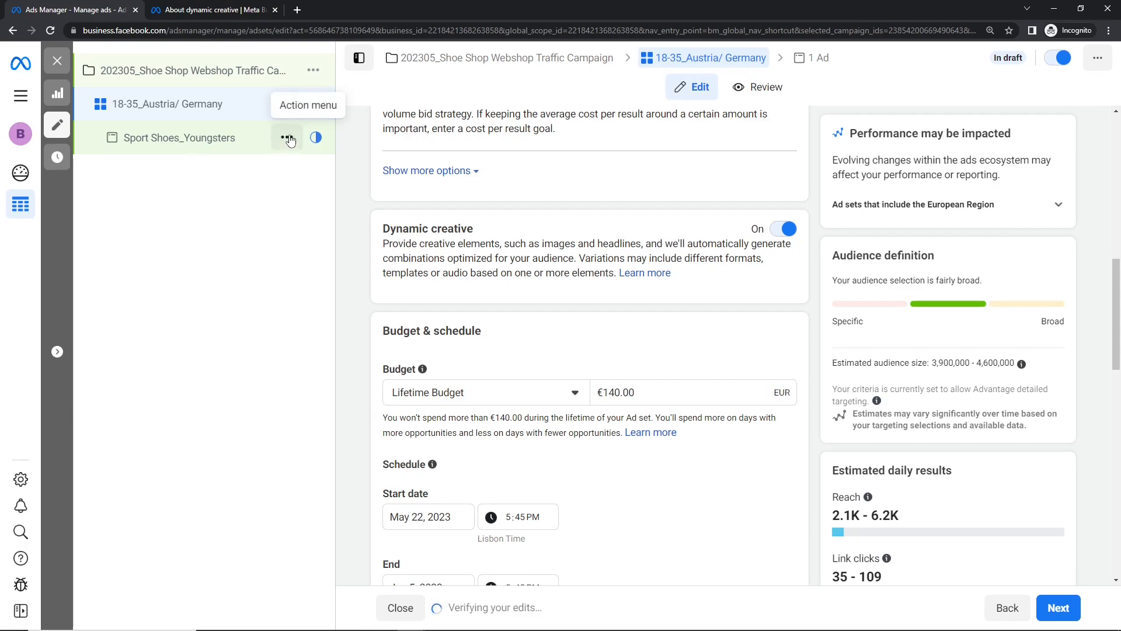
drag(381, 228, 484, 234)
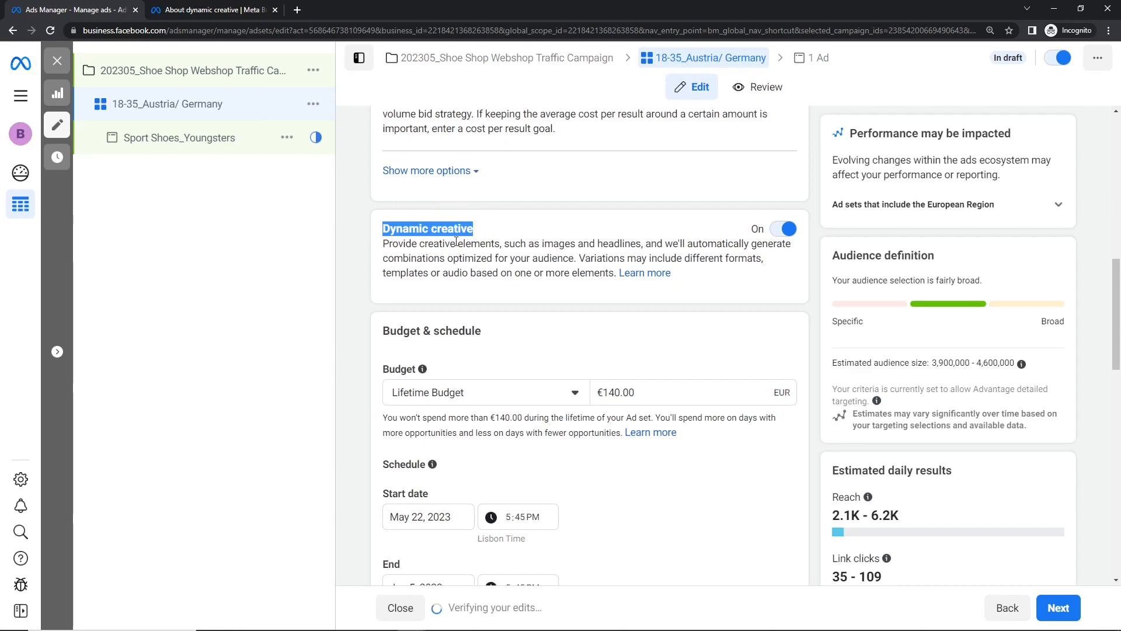
Add three account images to the Sport Shoes_Youngsters ad: the ShirtSellers logo, the plain autumn forest photo and the green IA logo
click(217, 138)
drag(1116, 196, 1117, 286)
scroll(1117, 287, down, 3)
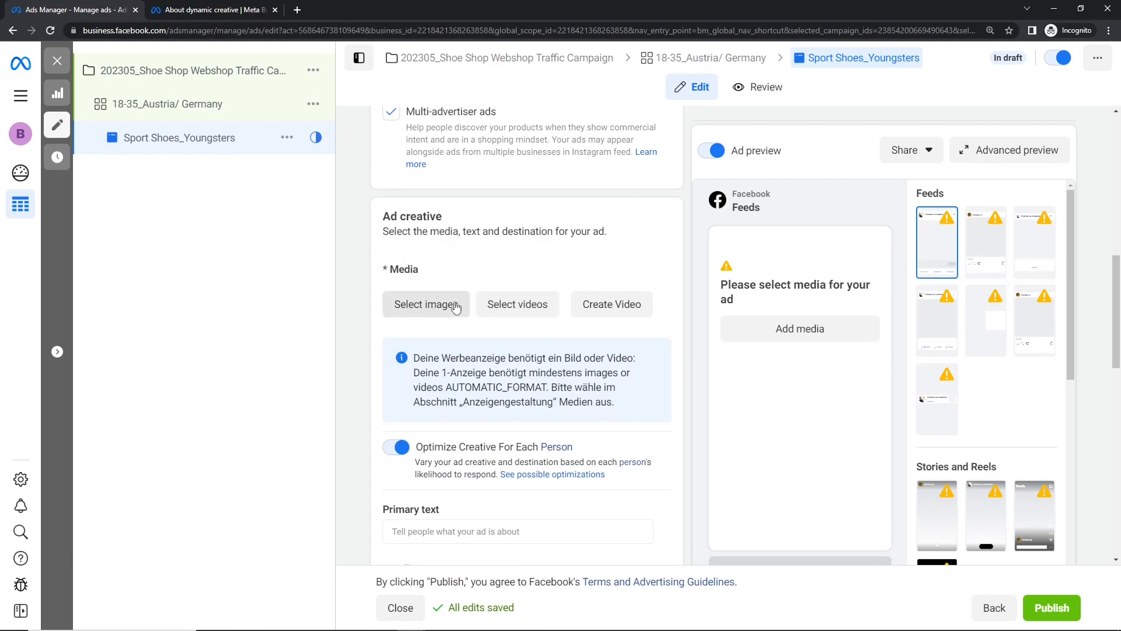
click(455, 306)
click(245, 266)
click(422, 262)
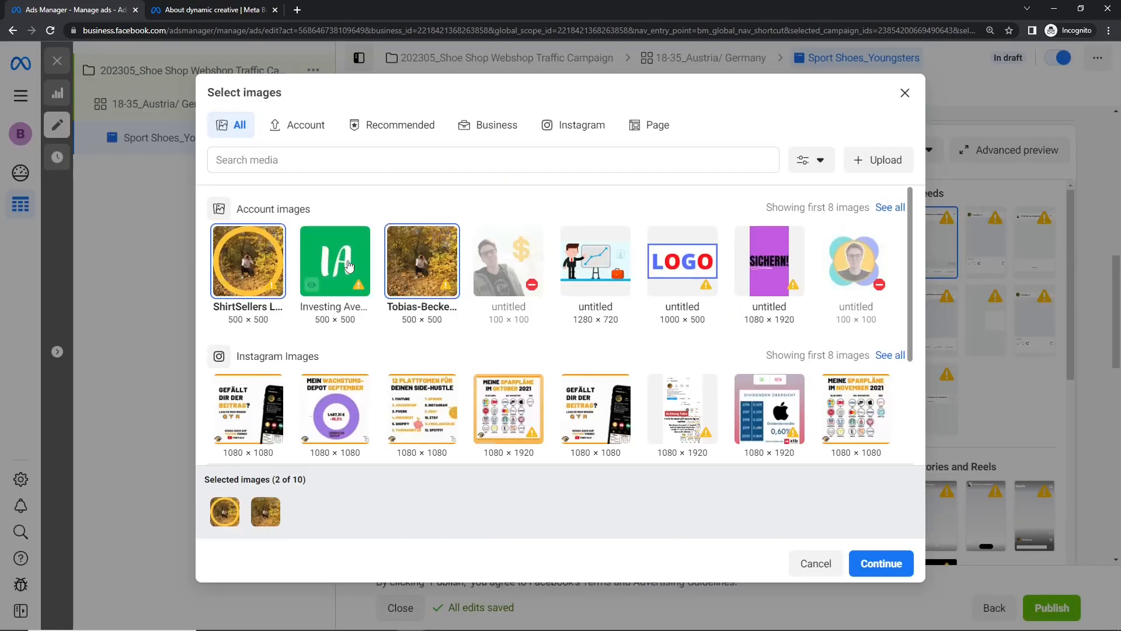
click(348, 266)
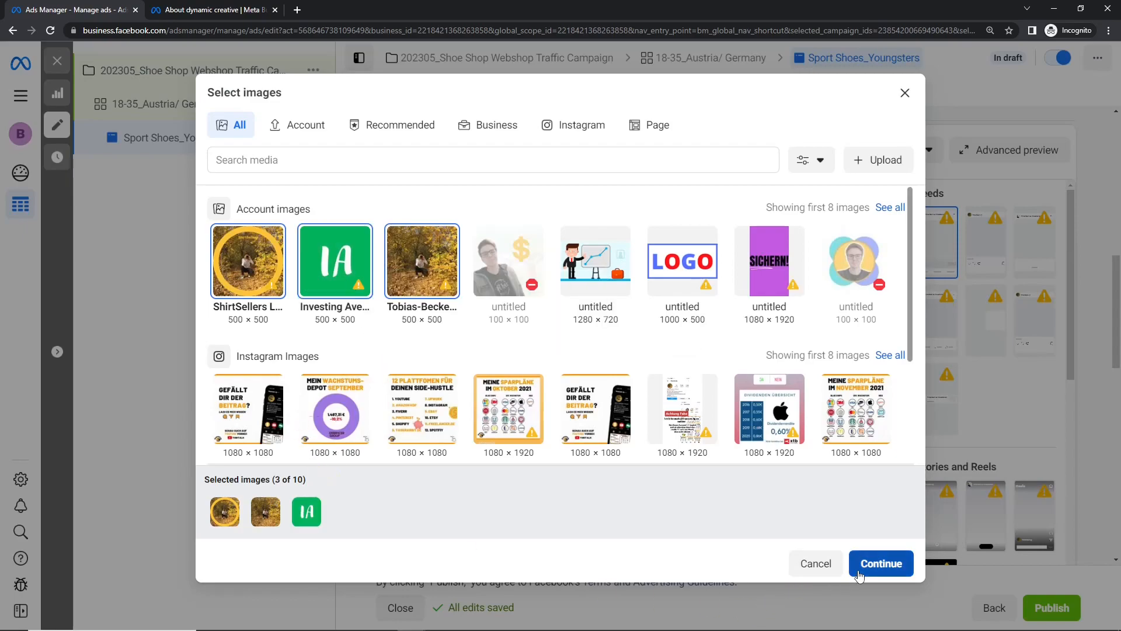
click(881, 564)
Check the number of media items allowed in the ad and browse the account's available videos without selecting any
drag(1117, 288, 1118, 327)
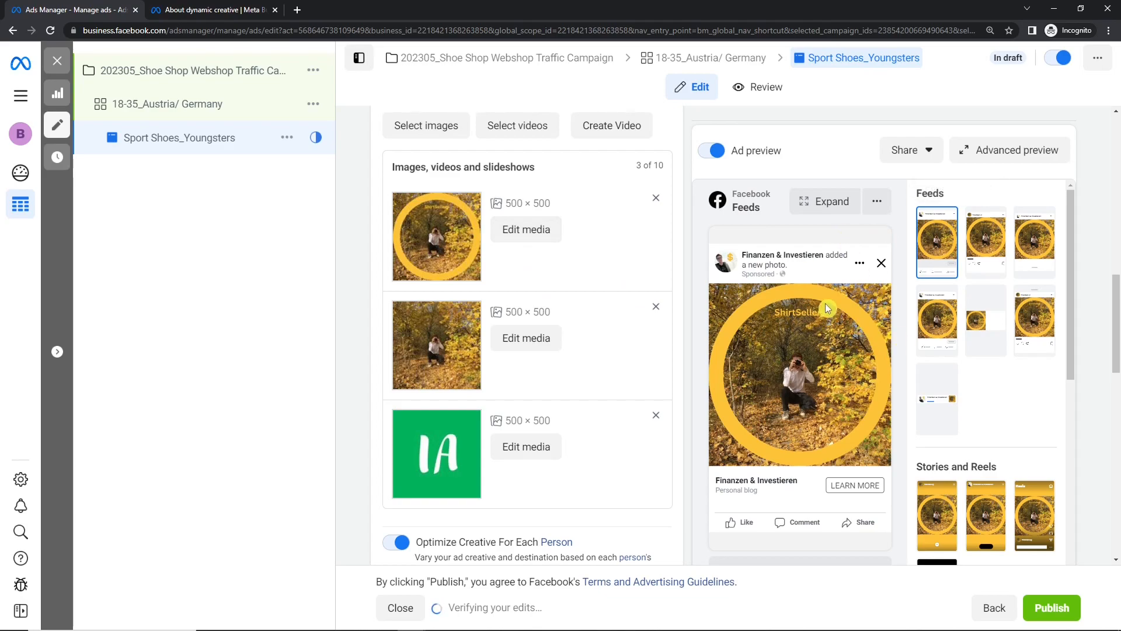
drag(636, 165, 663, 169)
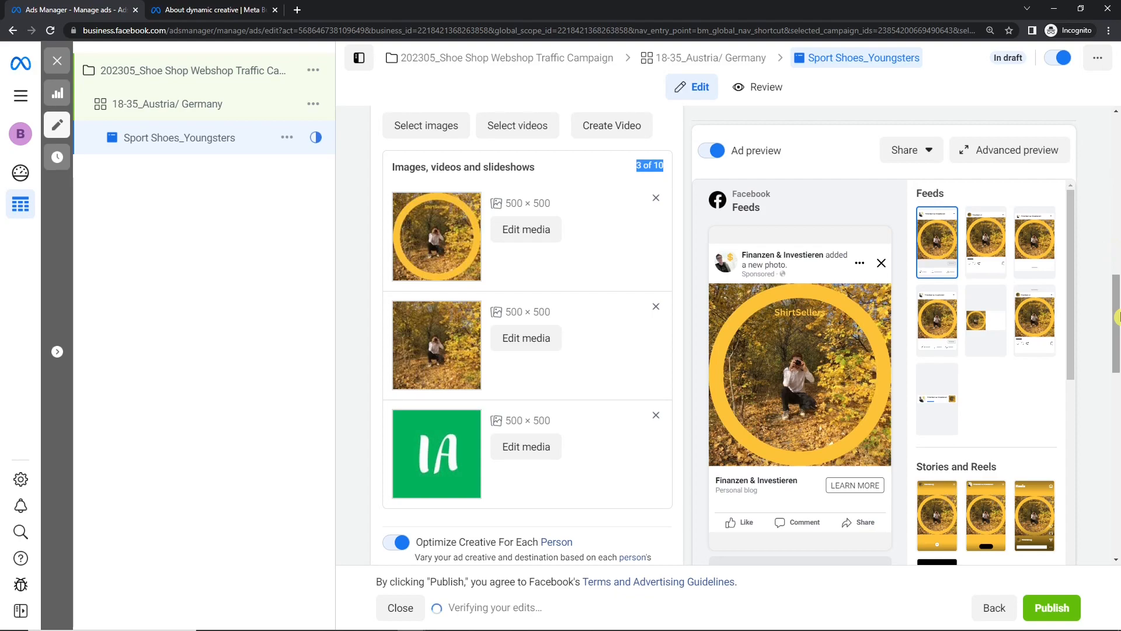
click(537, 134)
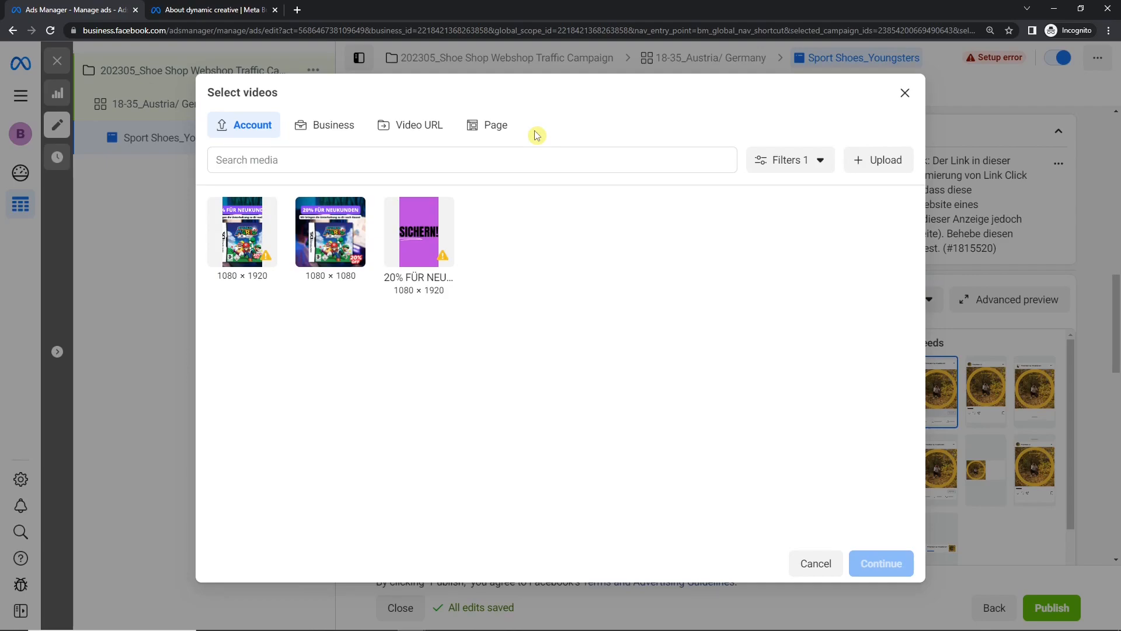
click(905, 93)
Examine the ad's primary text, headline and description fields and the choice of adding further text options
scroll(1117, 337, down, 2)
scroll(1117, 338, down, 5)
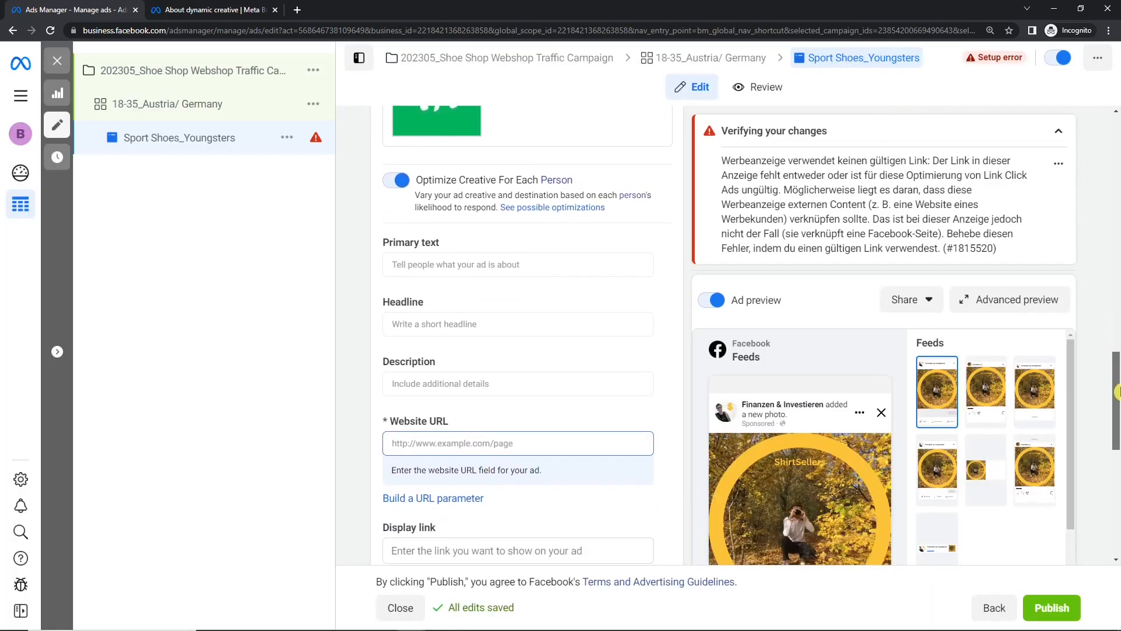
click(457, 307)
scroll(457, 308, down, 2)
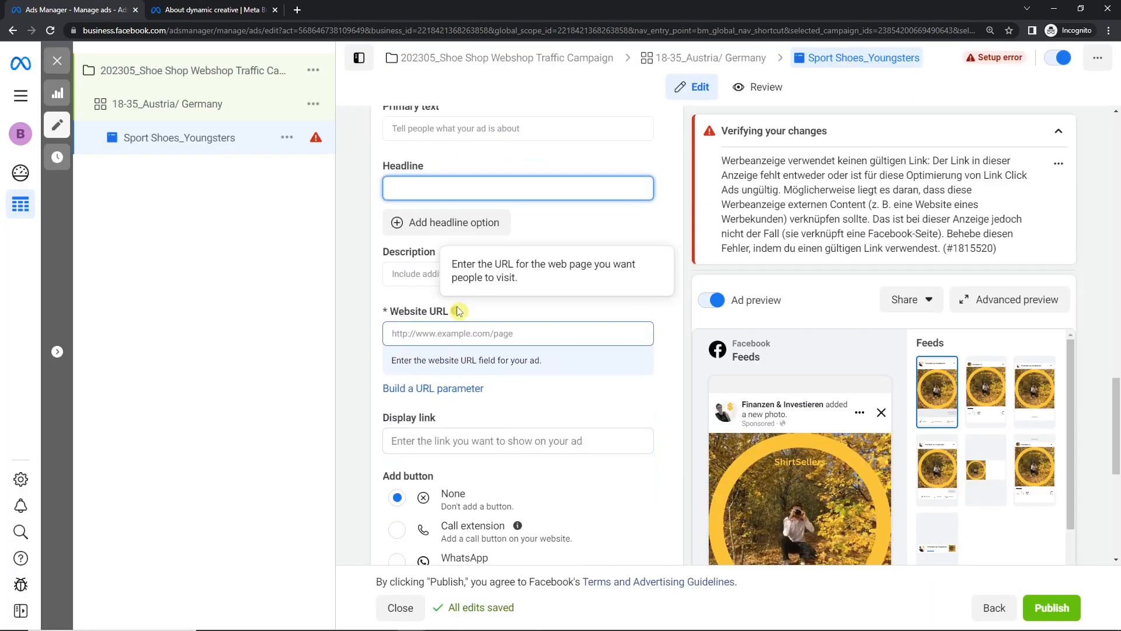
click(420, 279)
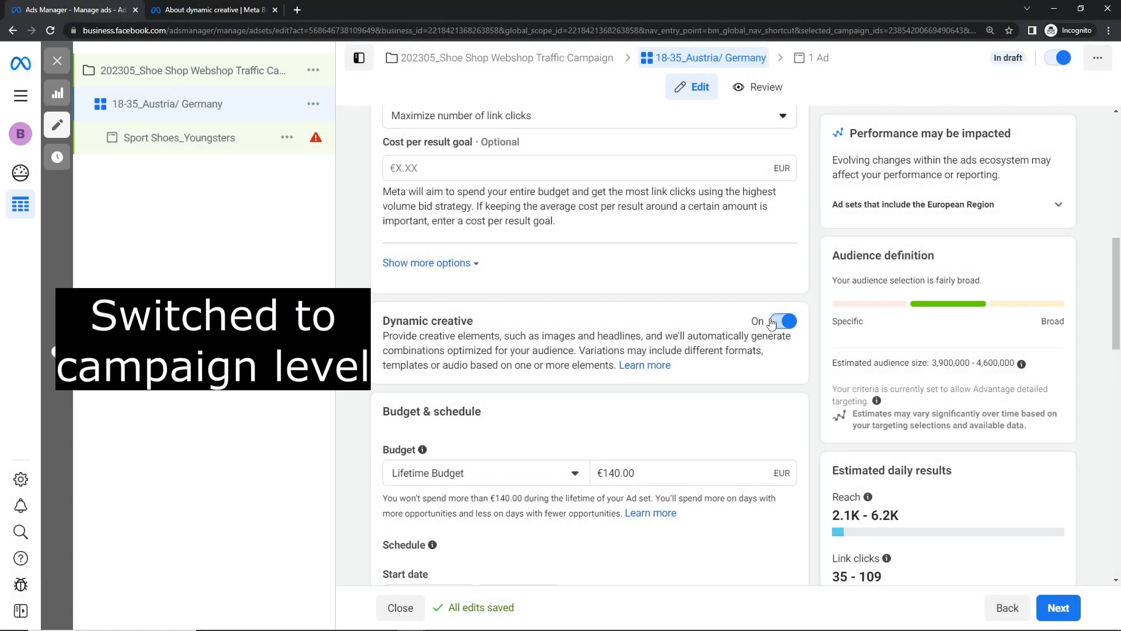
Turn off Dynamic creative for the 18-35_Austria/ Germany ad set and confirm the change
click(772, 322)
click(718, 316)
drag(381, 322, 483, 325)
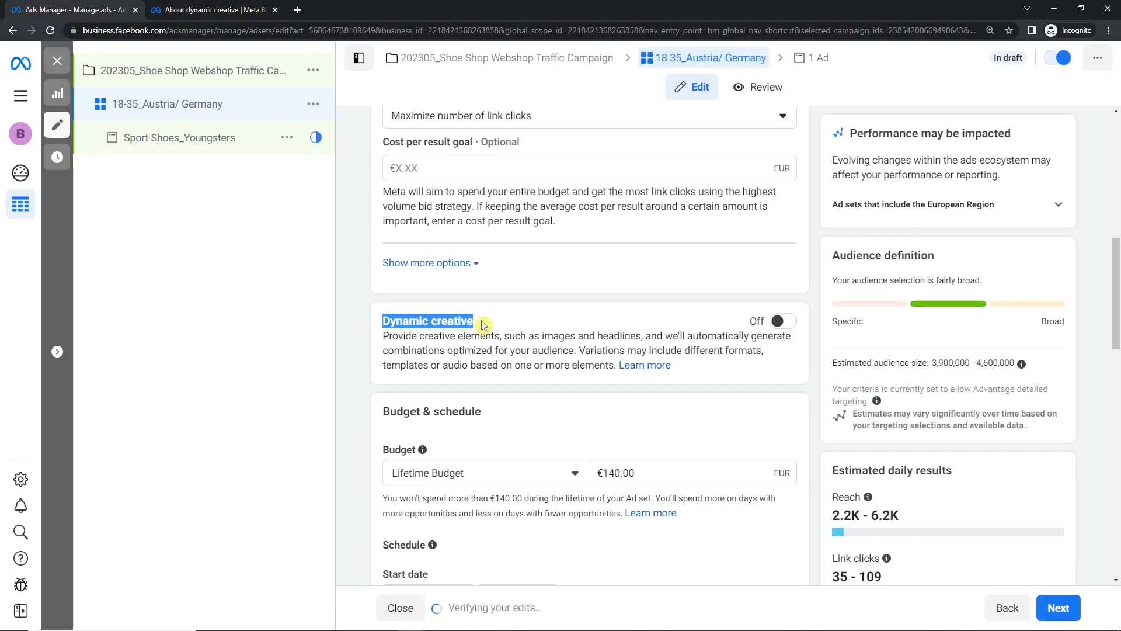
Remove all media from the ad creative of the Sport Shoes_Youngsters ad
click(244, 146)
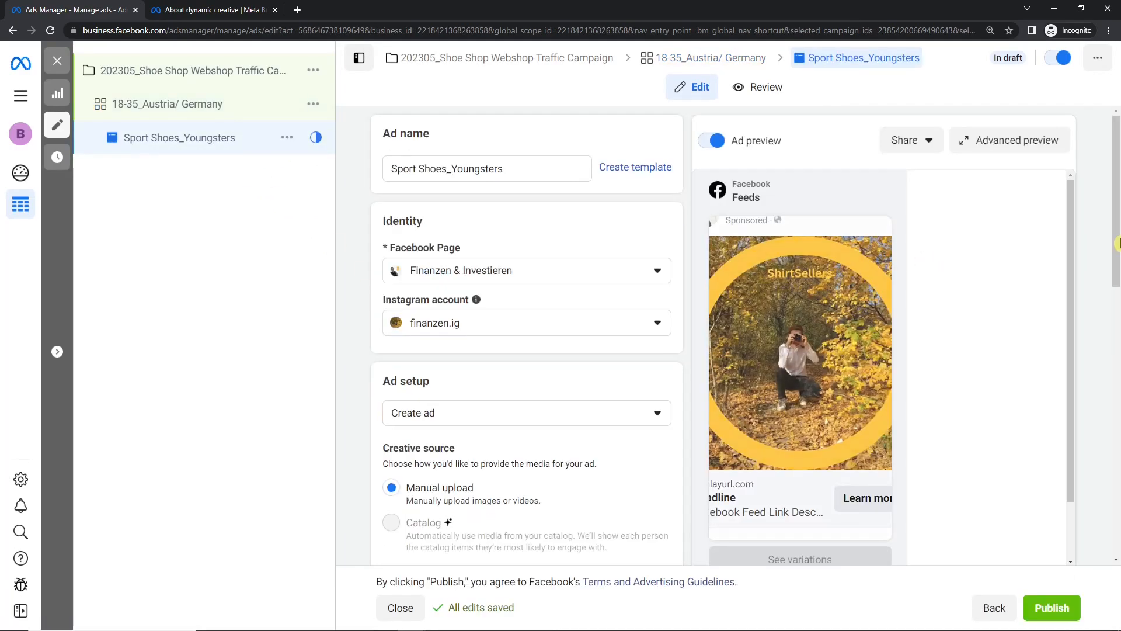
scroll(1118, 290, down, 9)
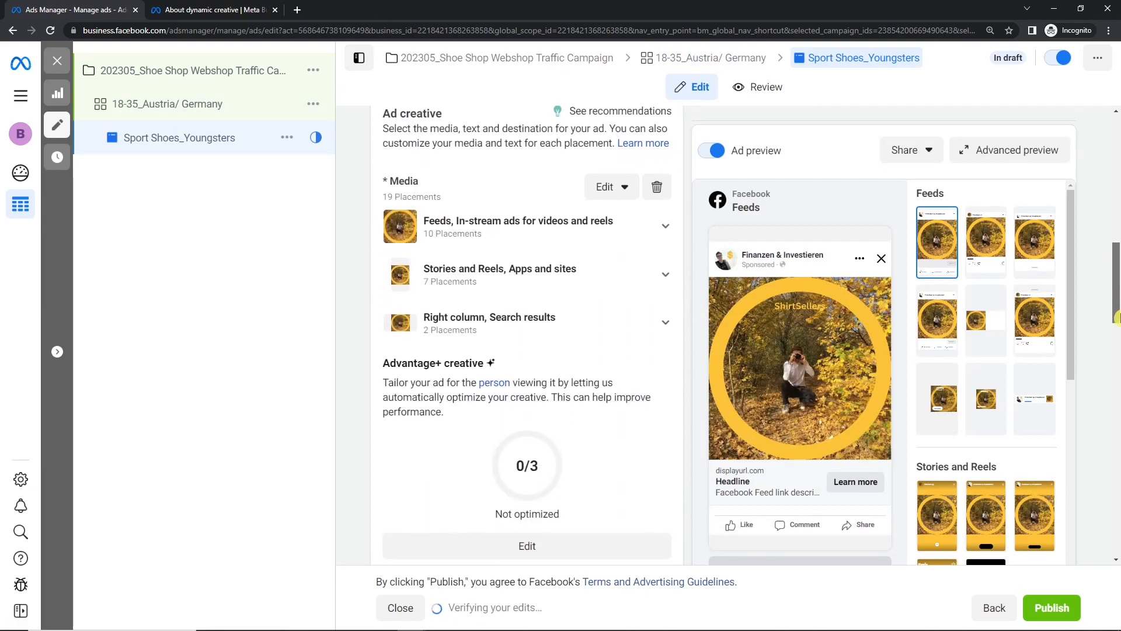
scroll(1116, 234, up, 6)
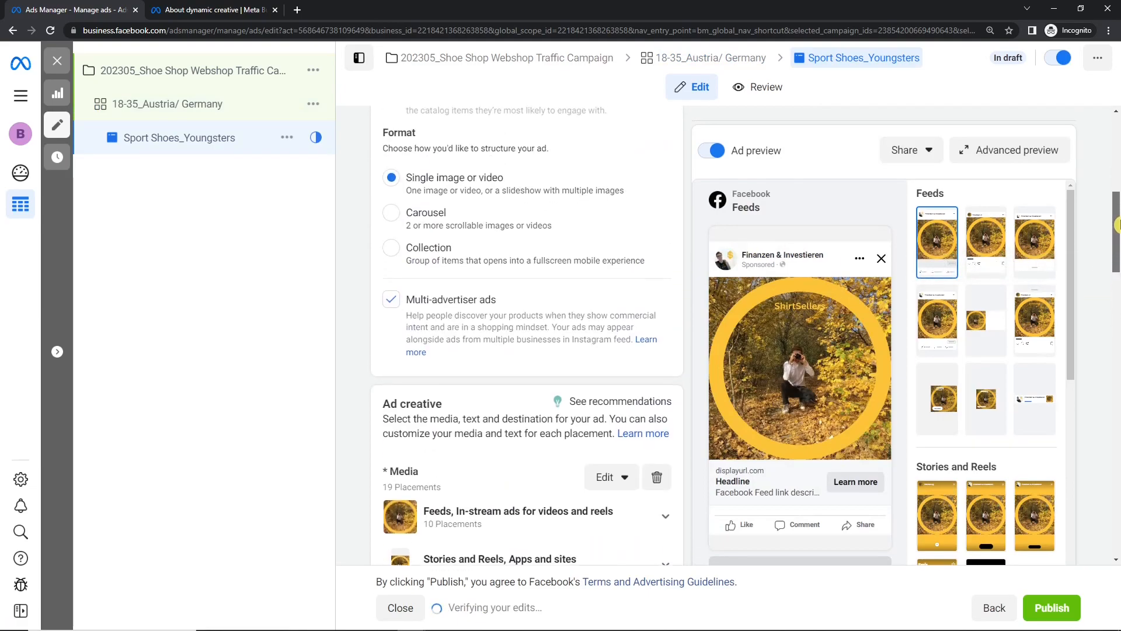
scroll(1117, 228, down, 4)
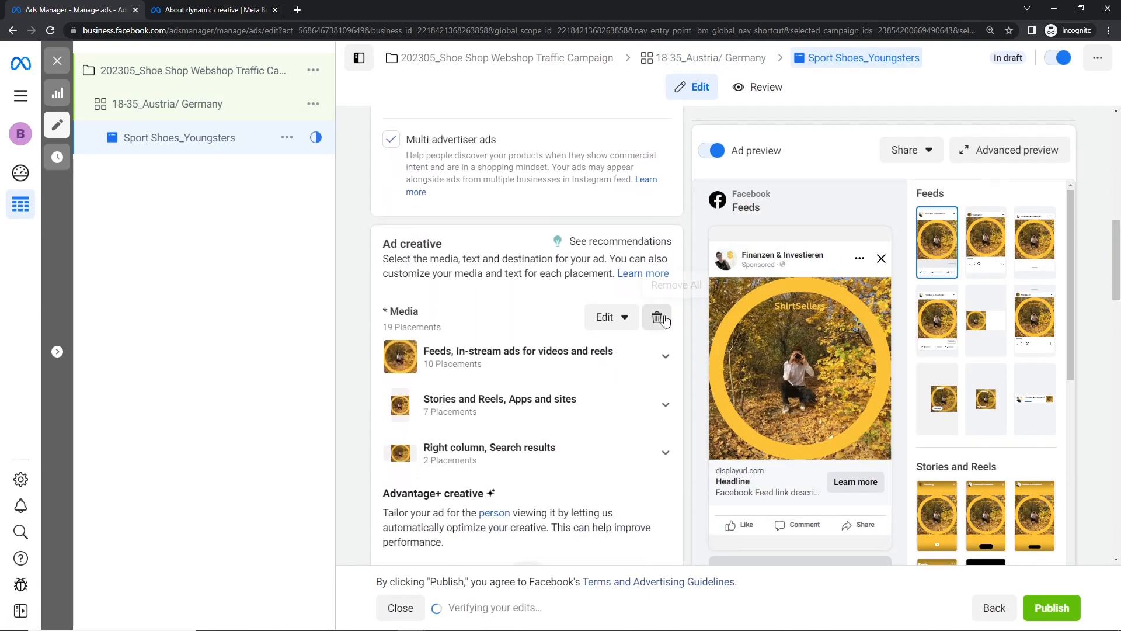
click(656, 316)
Add an image to the ad's media, choosing the green "Investing Ave..." 500 × 500 picture from the account images
click(435, 335)
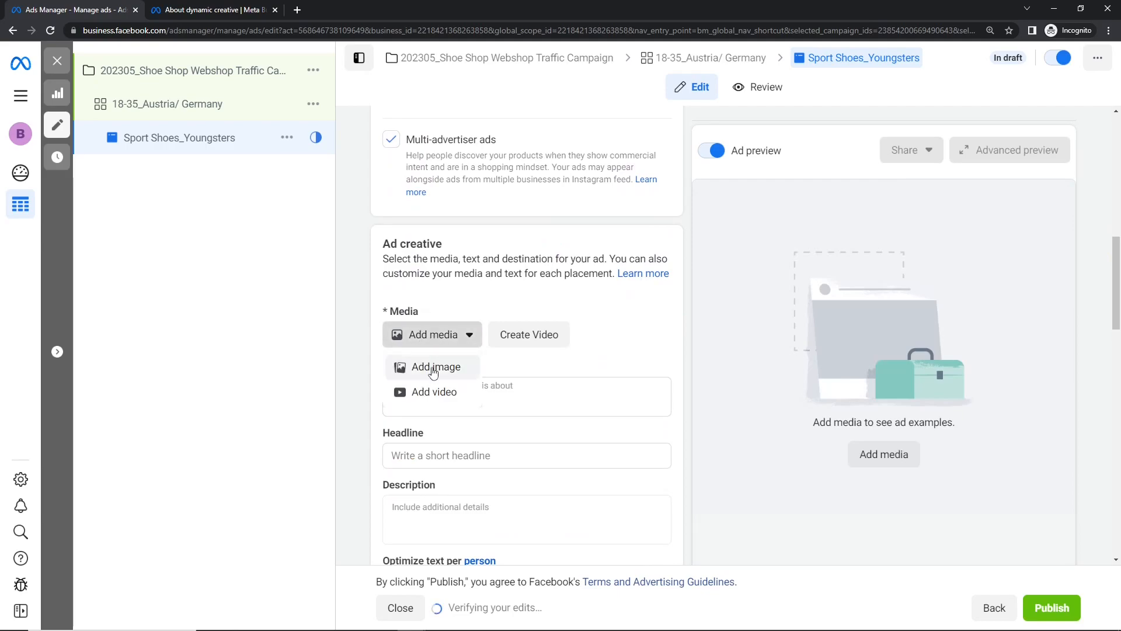
click(433, 365)
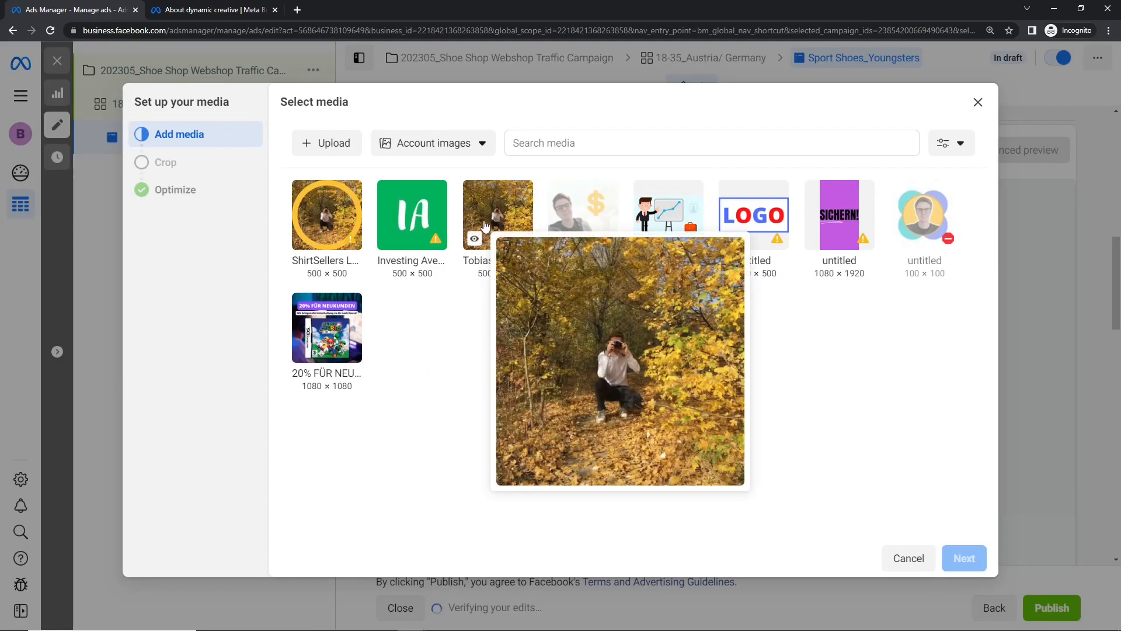
click(488, 203)
click(398, 193)
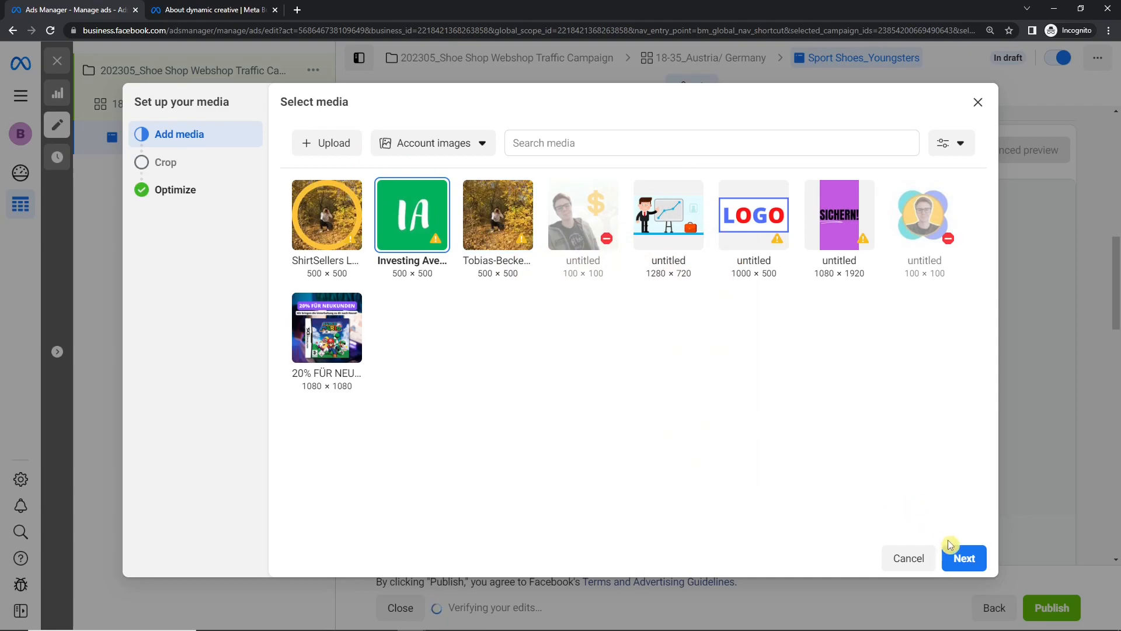
click(964, 558)
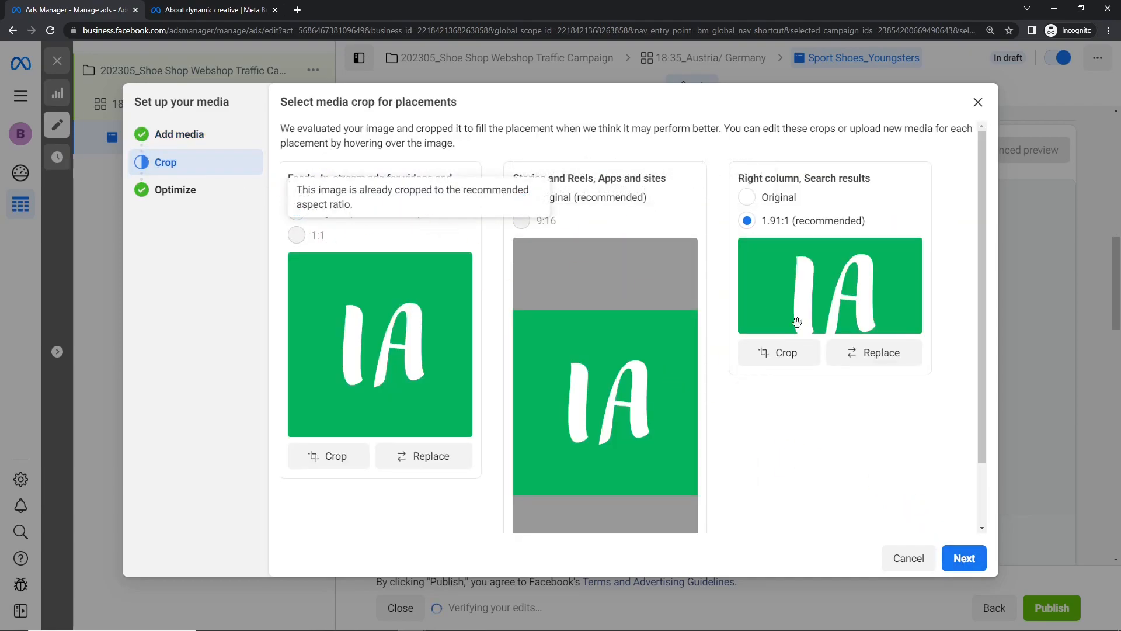
Accept the recommended crops for all placement groups and complete the media setup
scroll(827, 316, down, 1)
scroll(759, 333, up, 1)
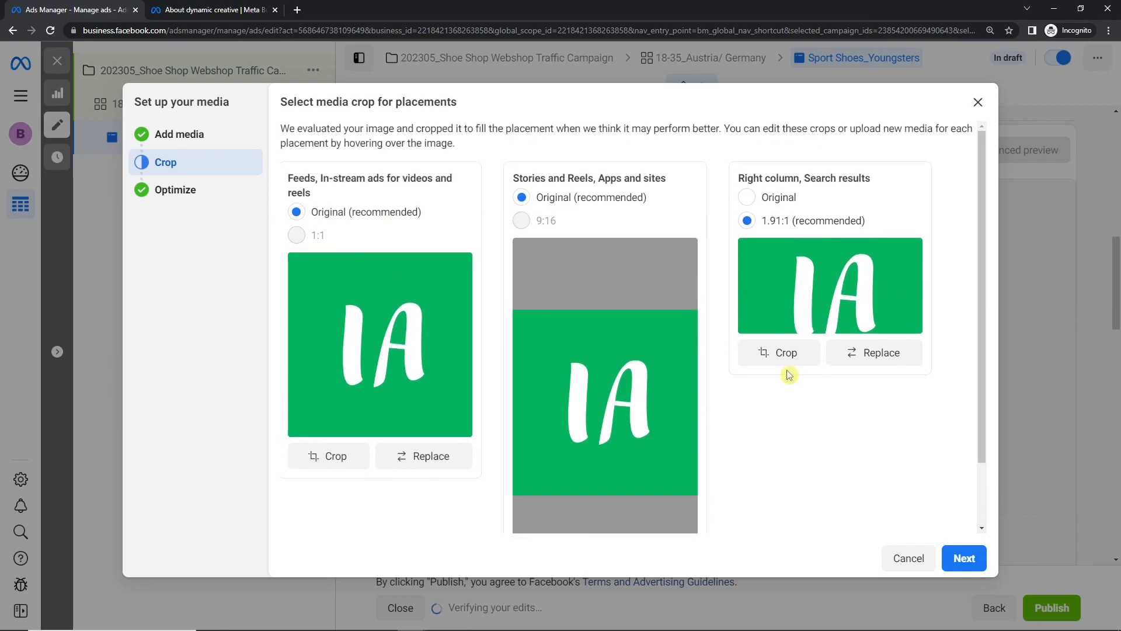
click(958, 556)
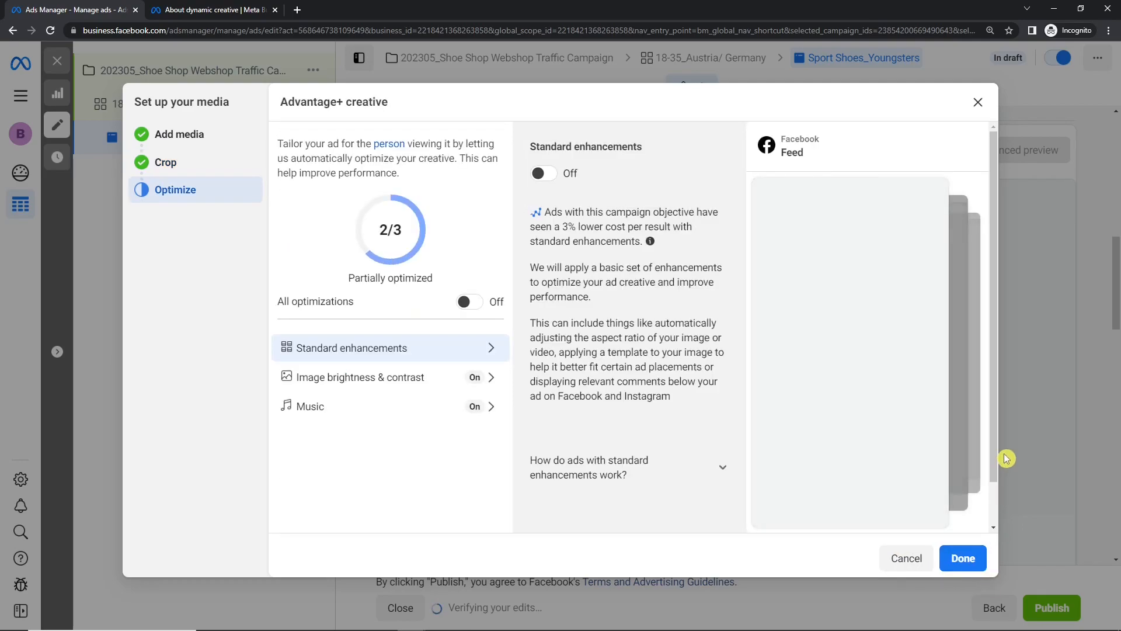
click(958, 556)
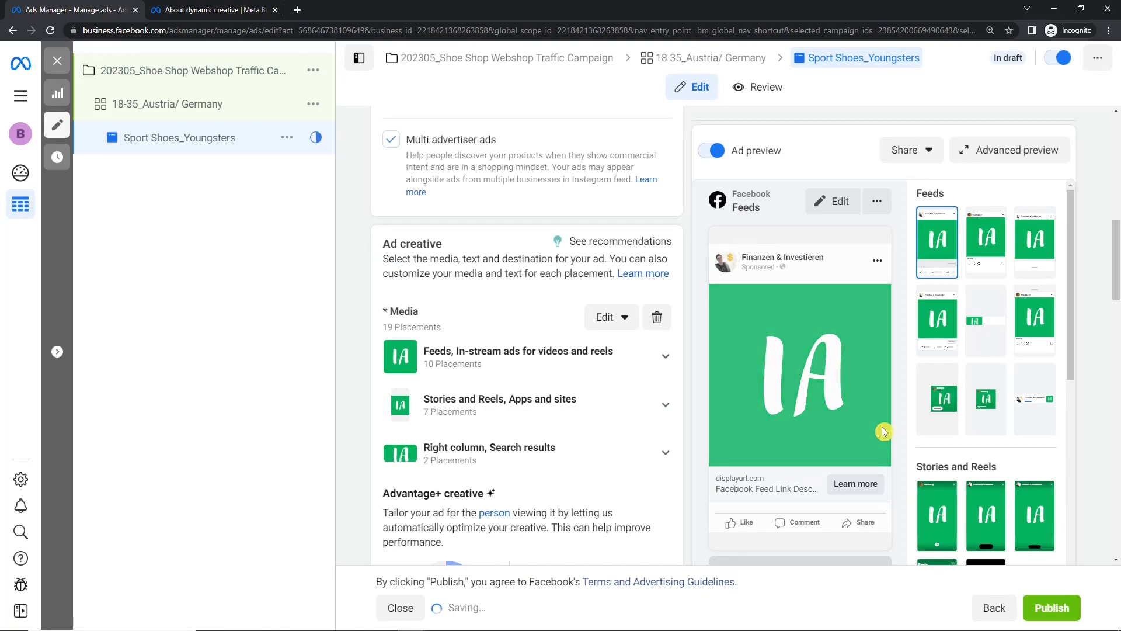
Preview the image in the feed placements, including Instagram feed, Facebook Marketplace, Instagram Explore, Facebook right column and Messenger inbox
scroll(534, 276, down, 2)
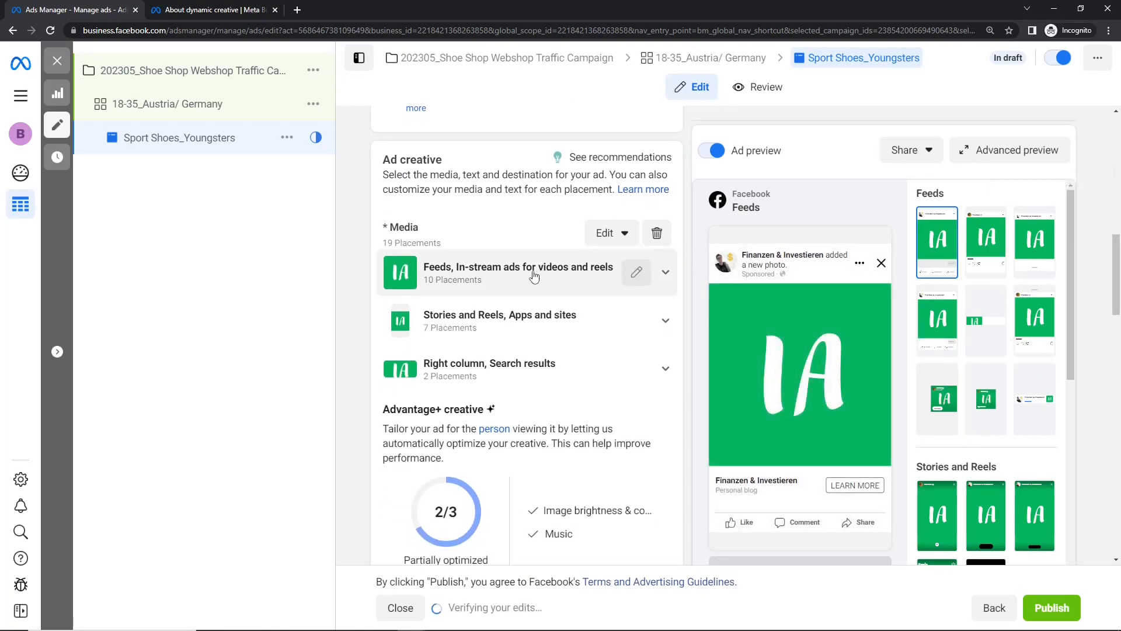
click(665, 273)
click(666, 272)
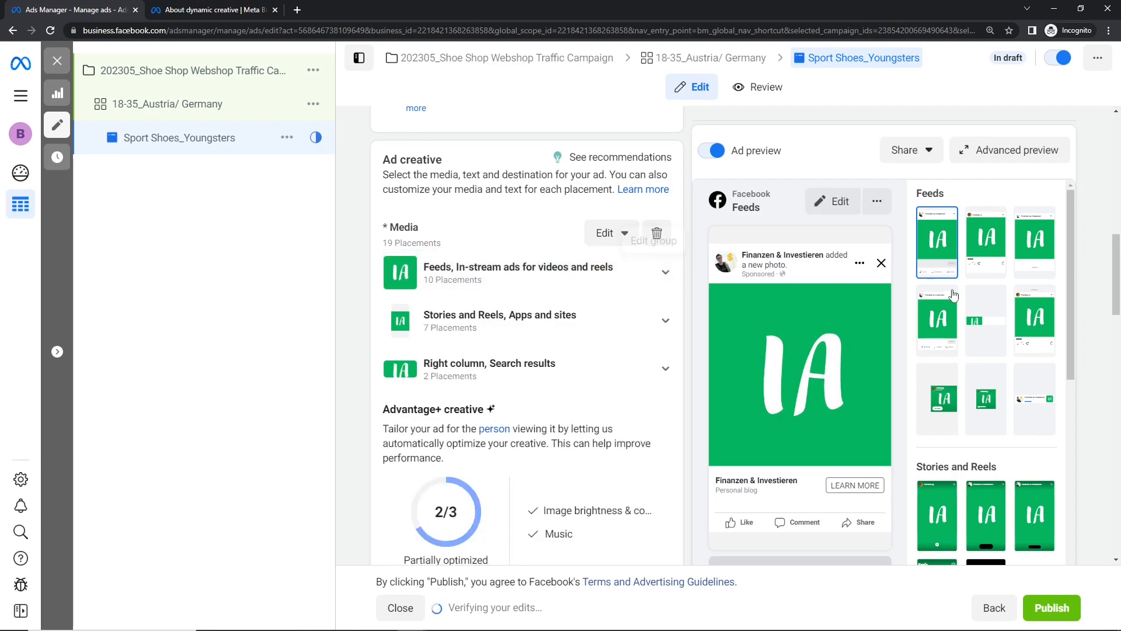
scroll(1076, 277, down, 1)
click(987, 250)
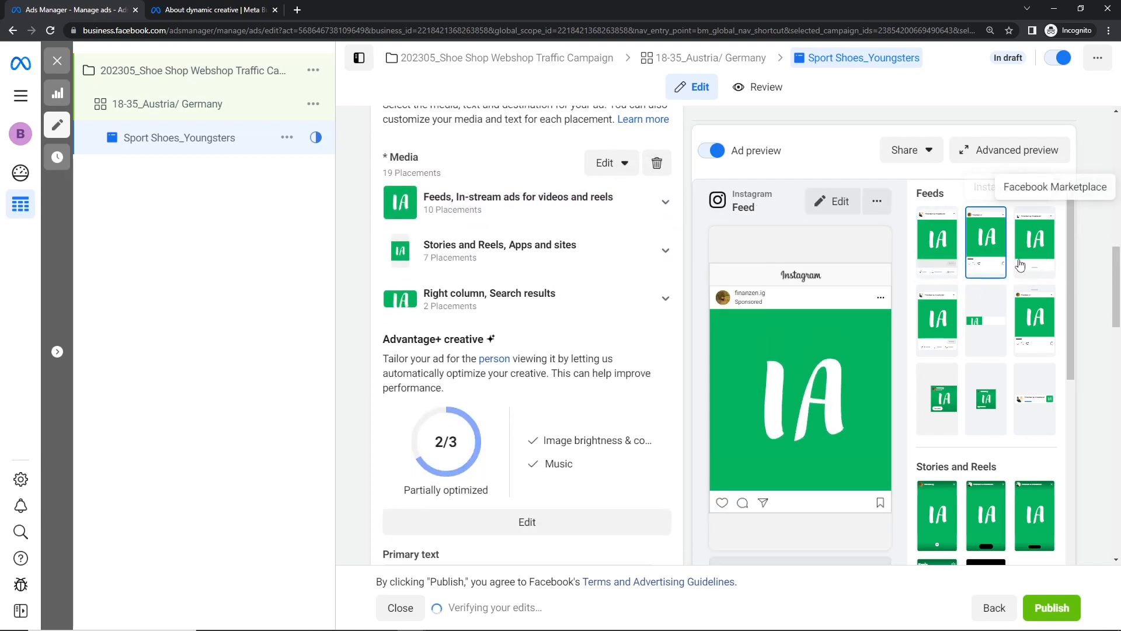
click(1048, 265)
click(1035, 320)
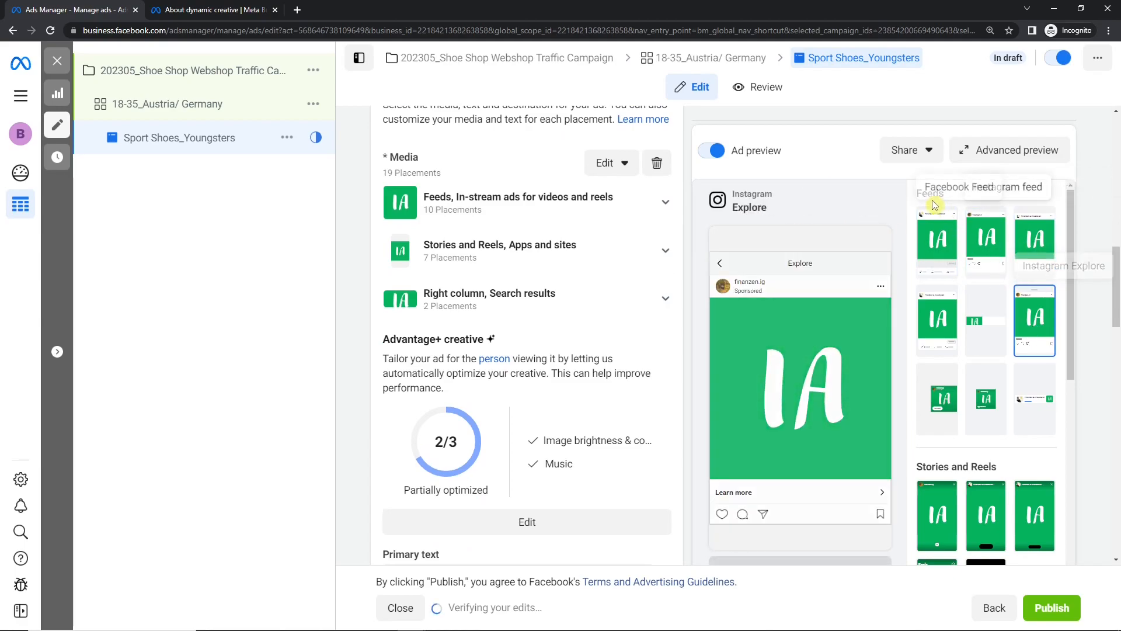
click(937, 320)
click(986, 330)
click(938, 399)
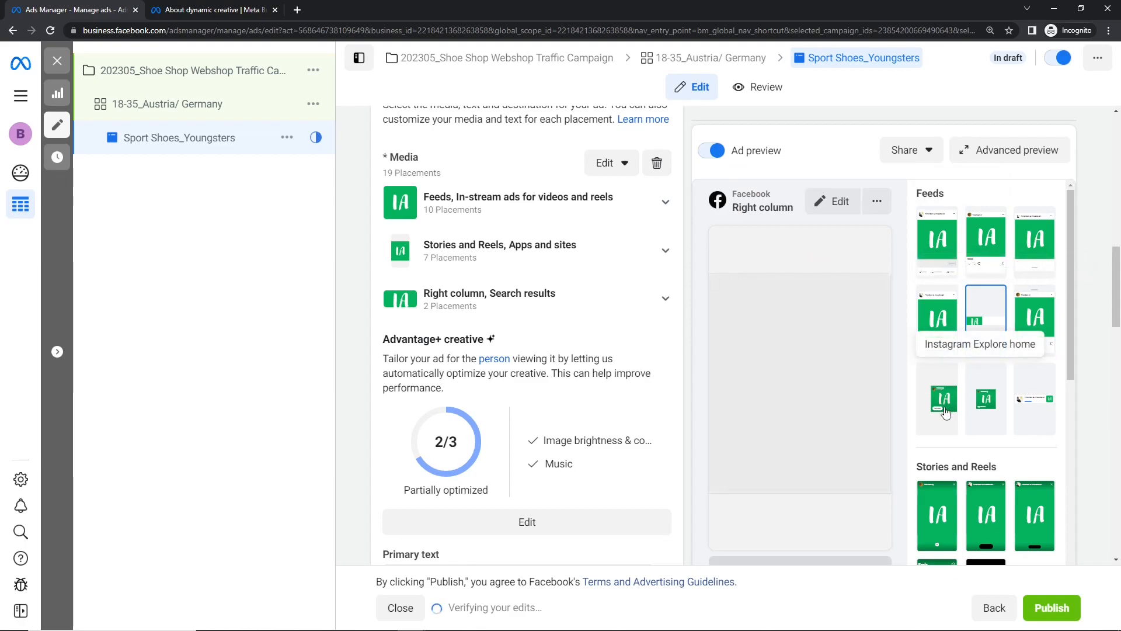
drag(1117, 325, 1117, 349)
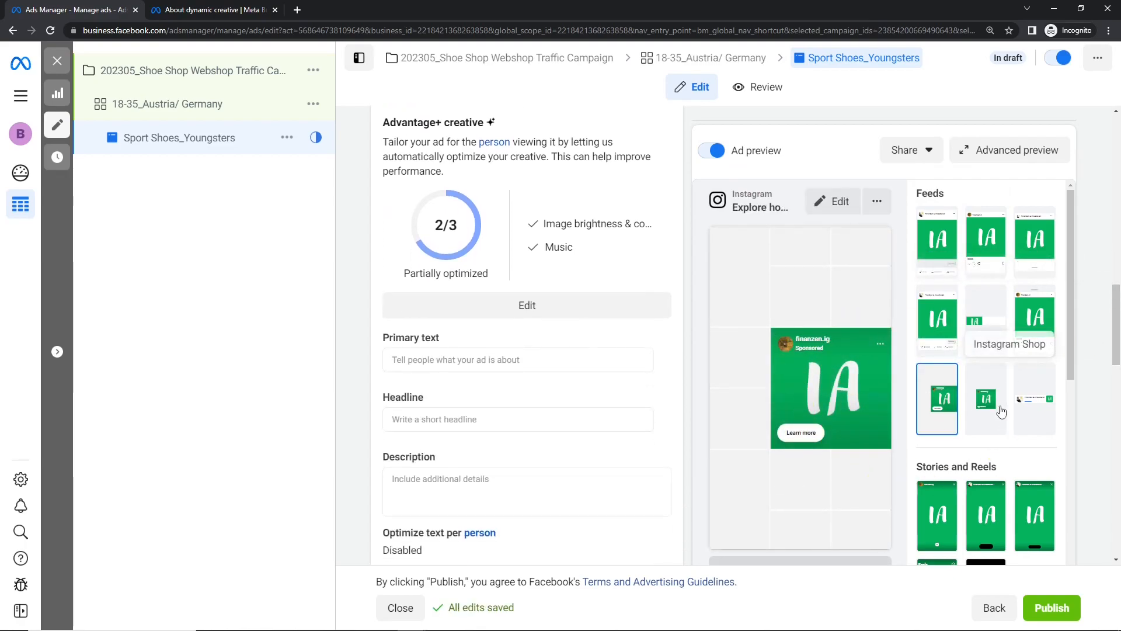
click(1035, 399)
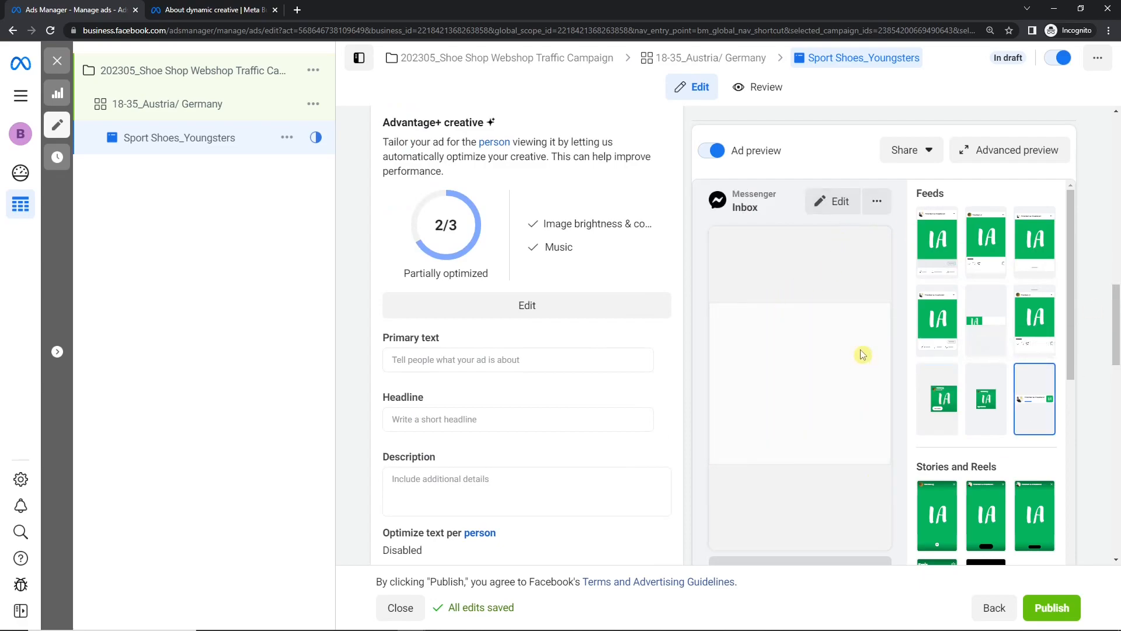
Preview the image in the in-stream video and reels placements and in Instagram Stories
drag(1067, 367, 1009, 534)
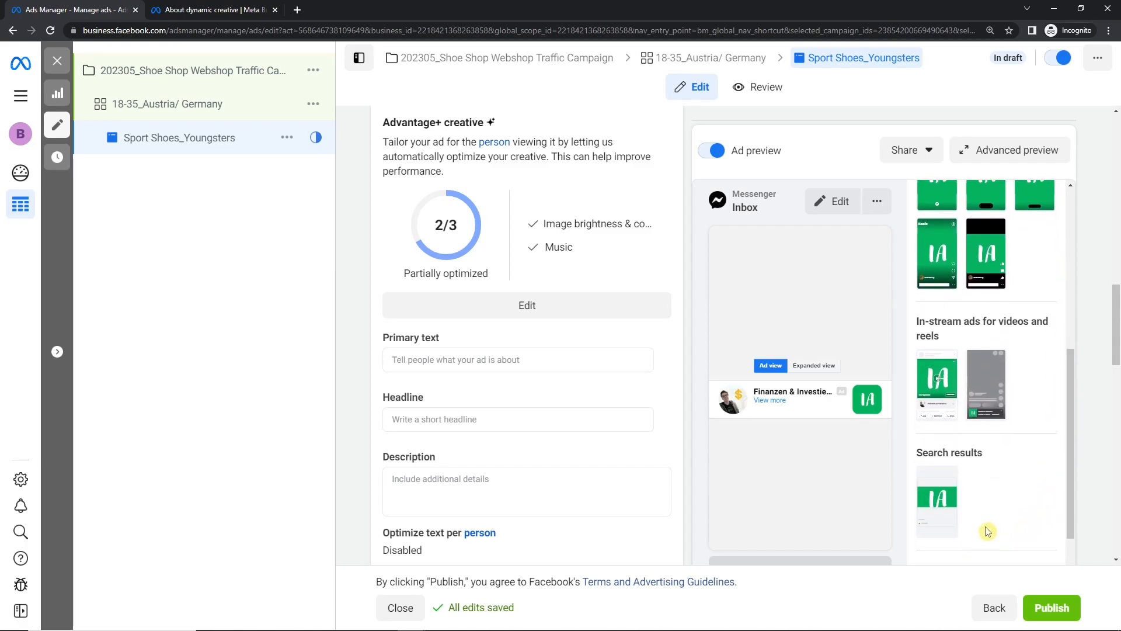
click(987, 409)
click(947, 402)
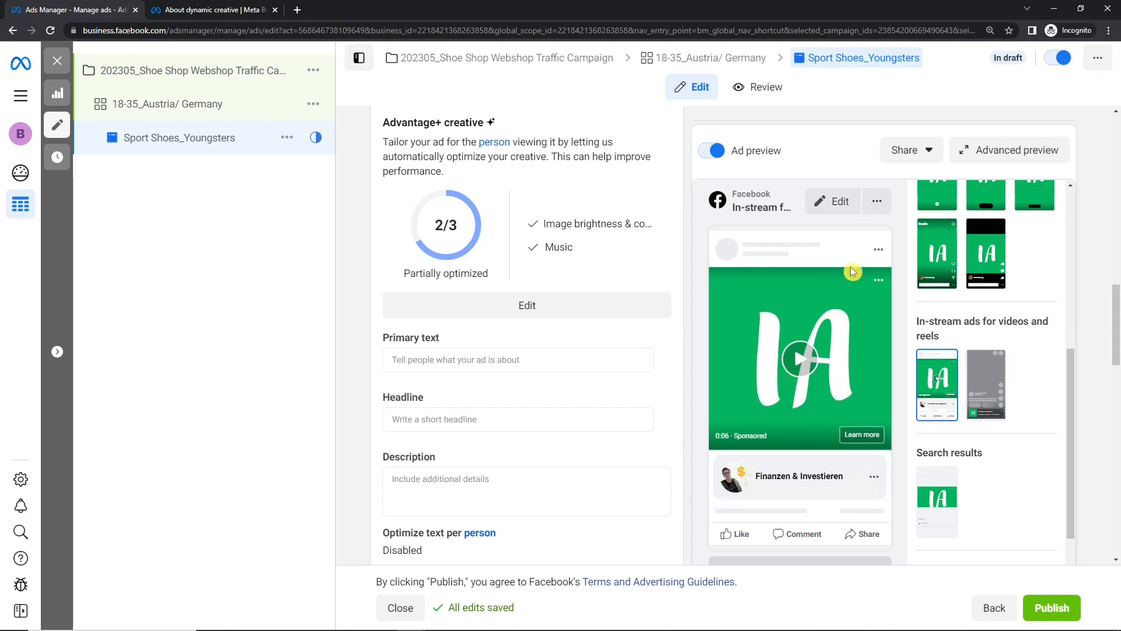
drag(1116, 301, 1116, 232)
scroll(940, 295, up, 3)
click(927, 354)
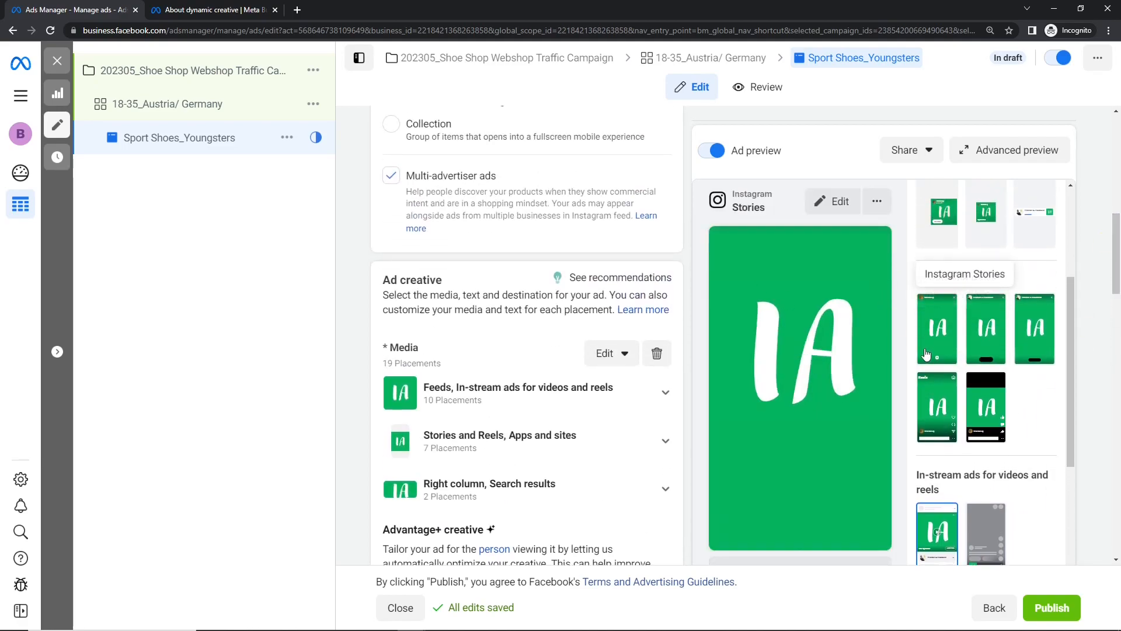
scroll(927, 355, down, 1)
scroll(929, 353, up, 3)
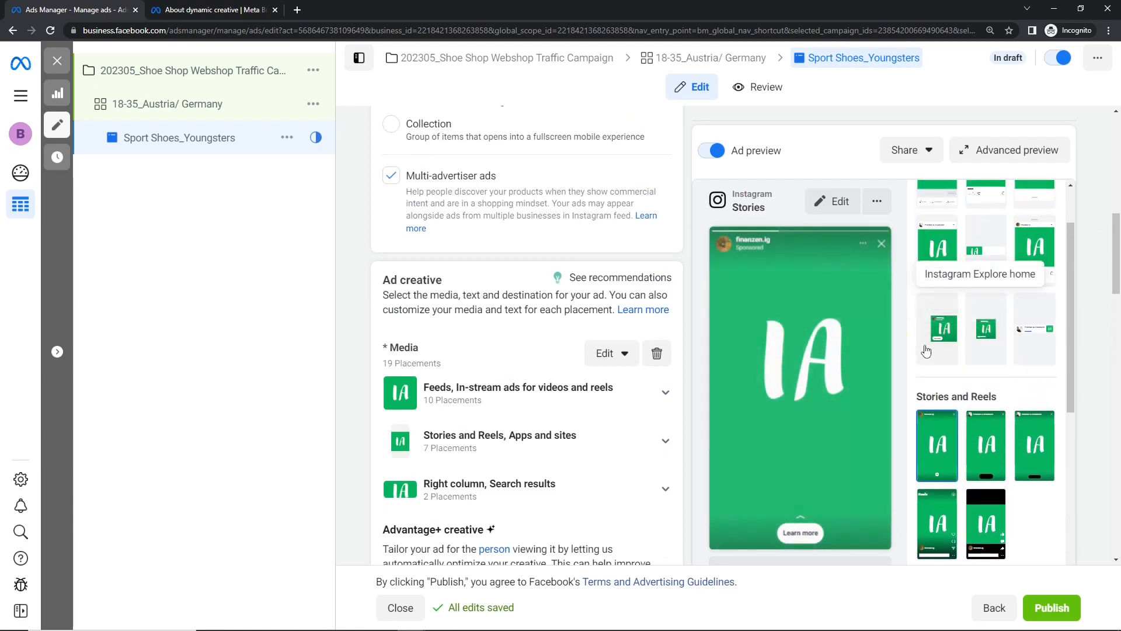
scroll(603, 352, down, 2)
scroll(603, 353, up, 1)
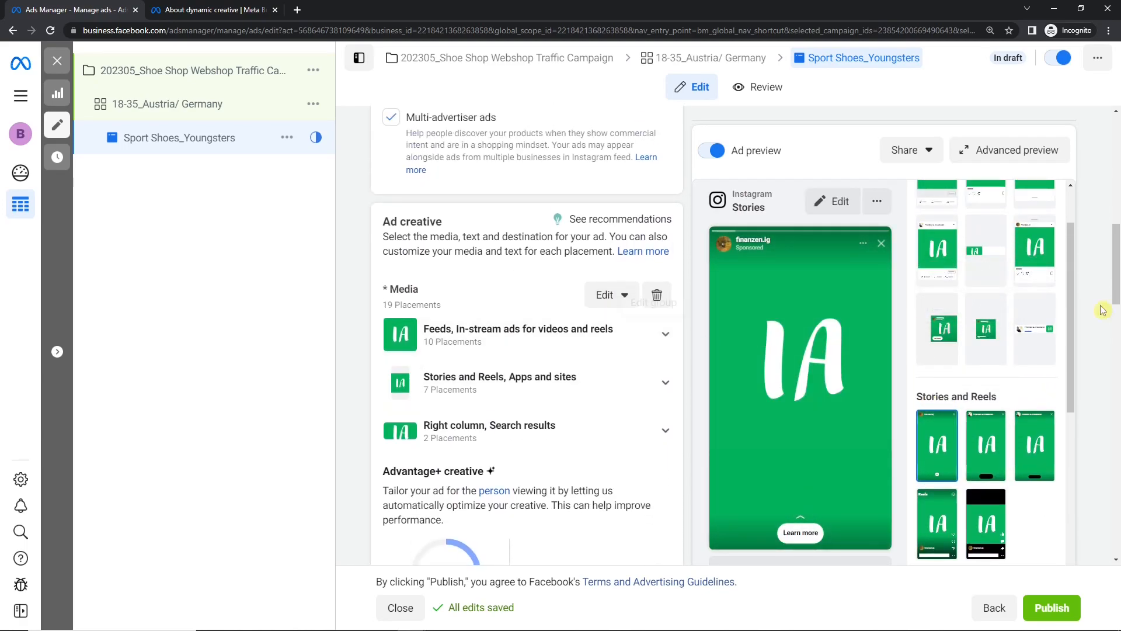
Turn off all Advantage+ creative optimizations for the ad and save the setting
scroll(624, 215, down, 5)
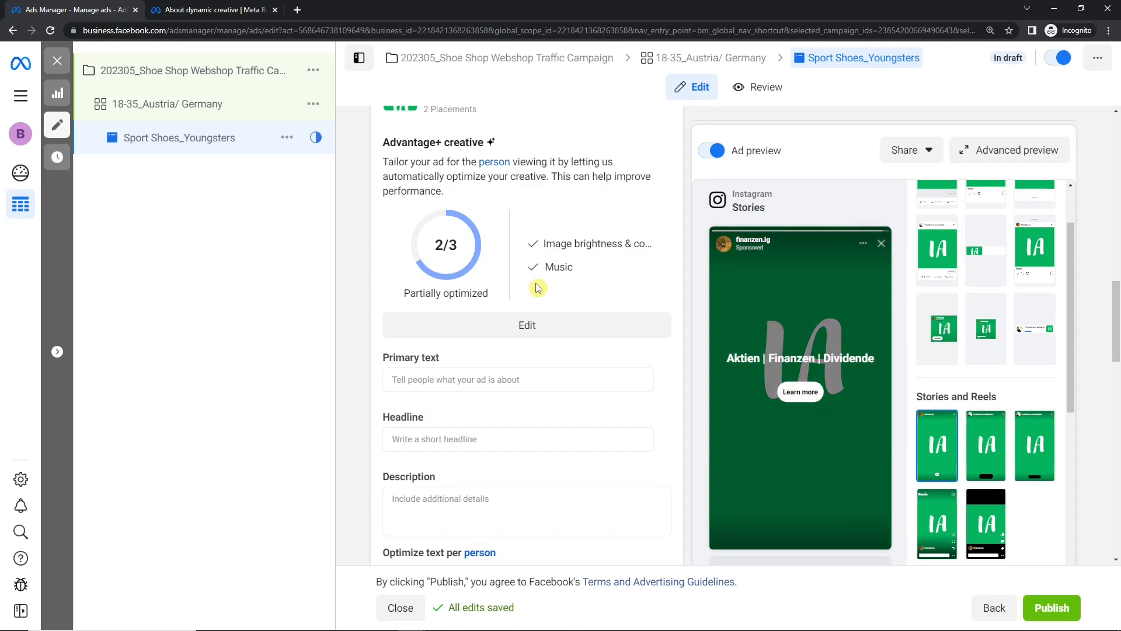
click(530, 322)
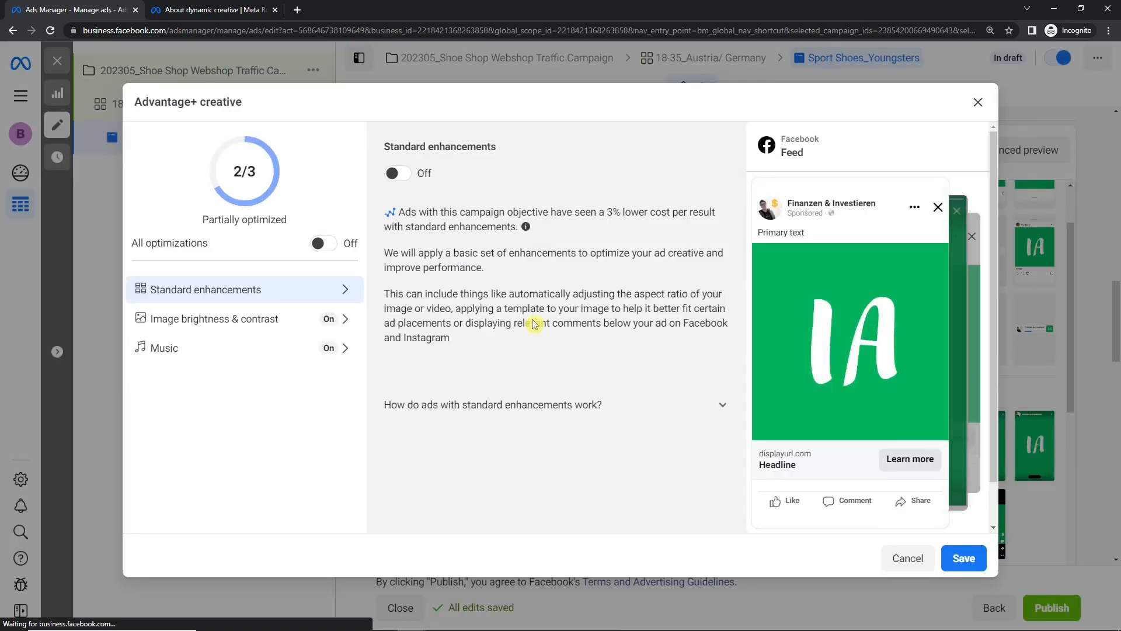
click(323, 244)
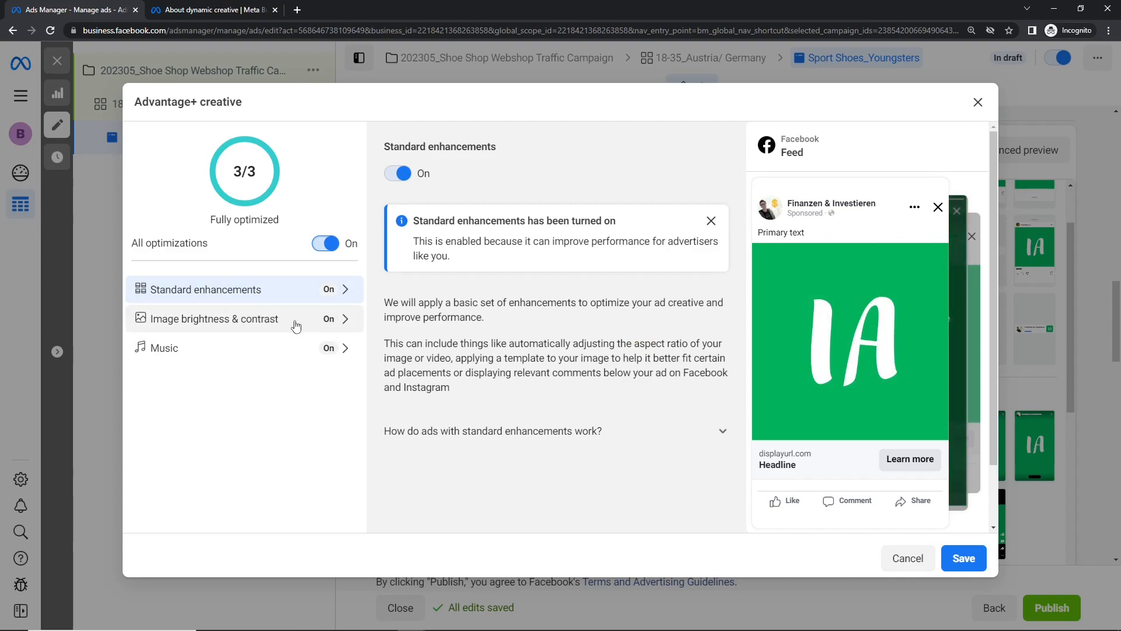
click(325, 243)
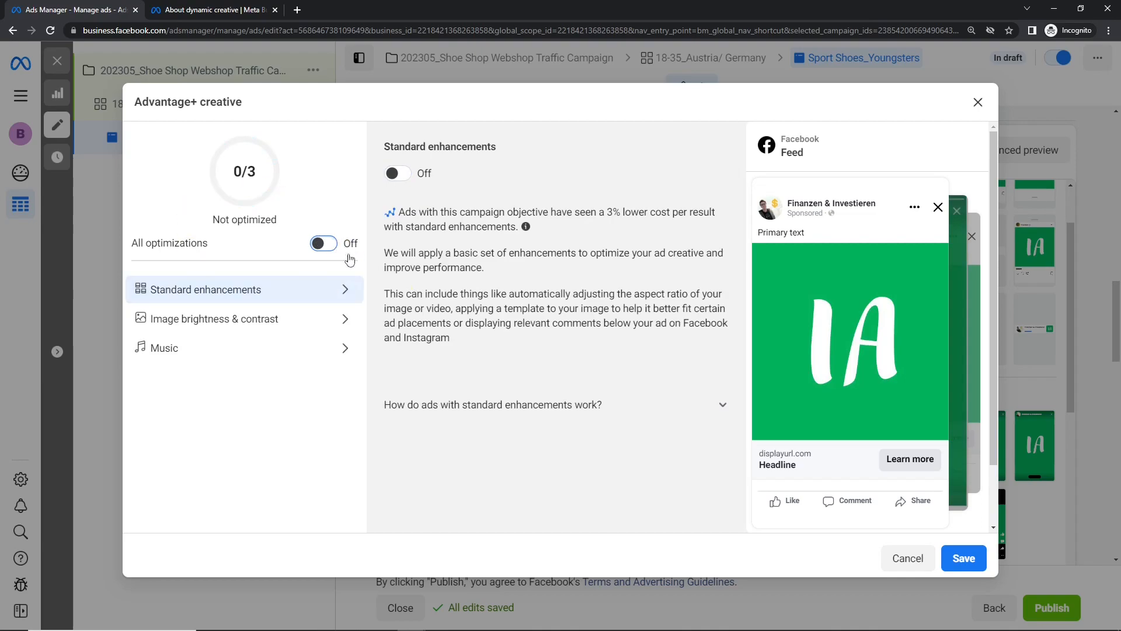
click(964, 558)
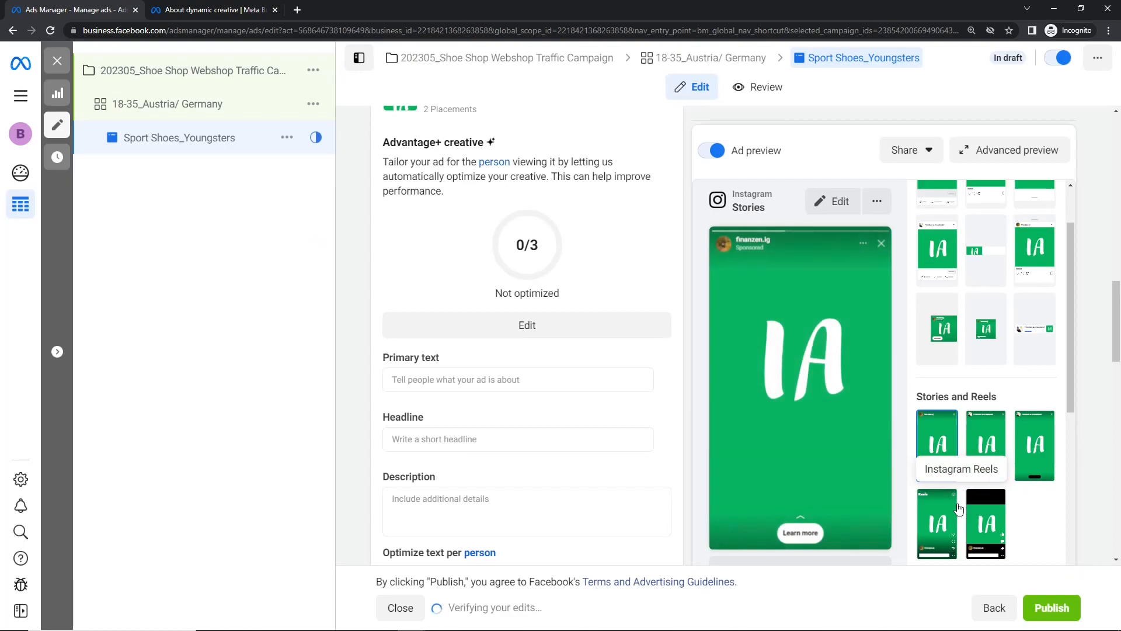
Enter the primary text "You are searching for the perfect sport shoe? Check this out!" for the ad
scroll(1117, 362, down, 2)
scroll(1117, 362, down, 2)
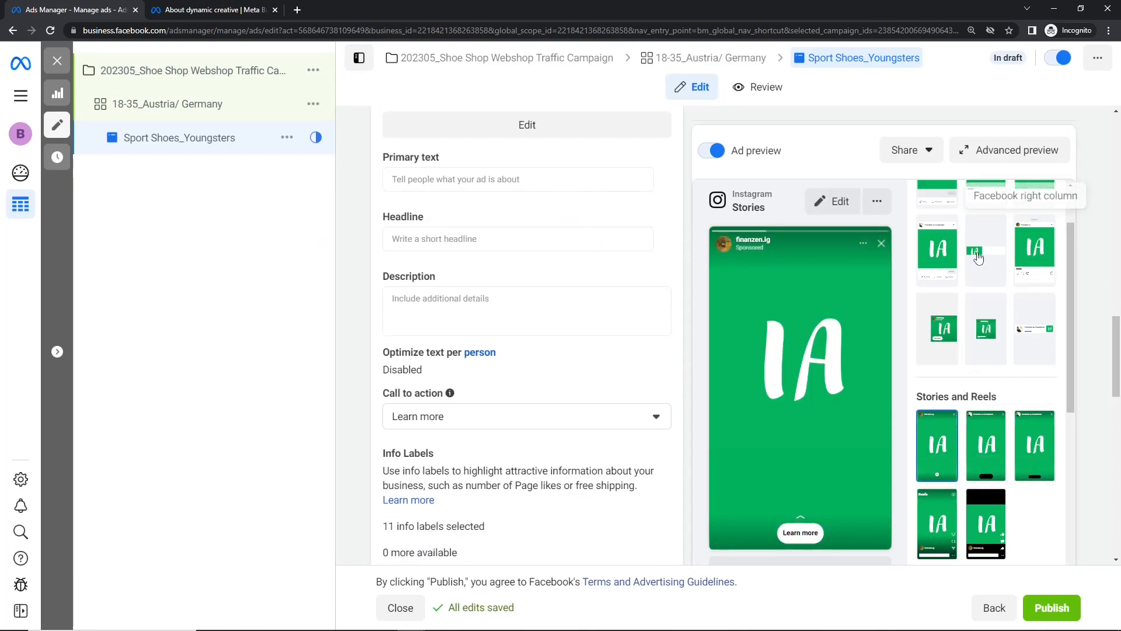
click(514, 186)
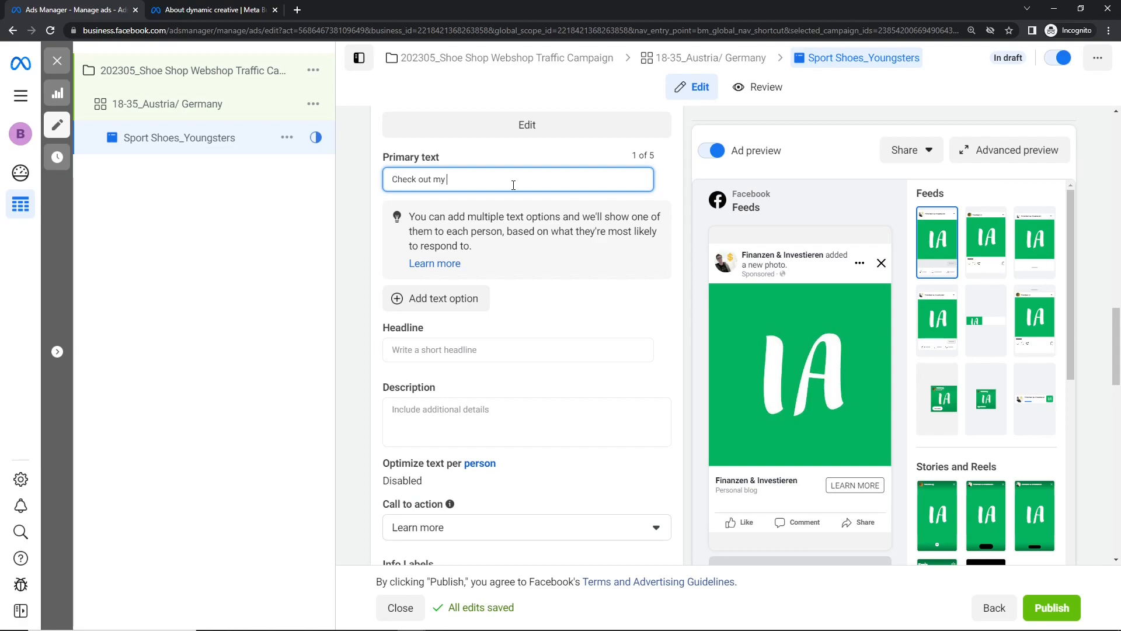
key(ctrl+a)
text(Chek)
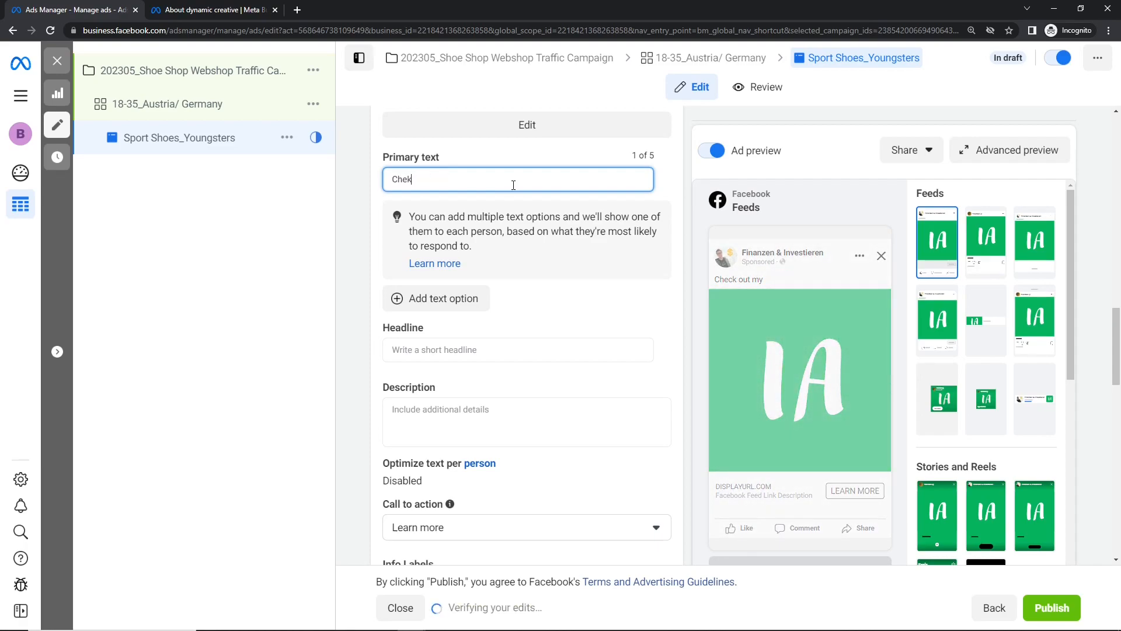
key(ctrl+a)
text(You are )
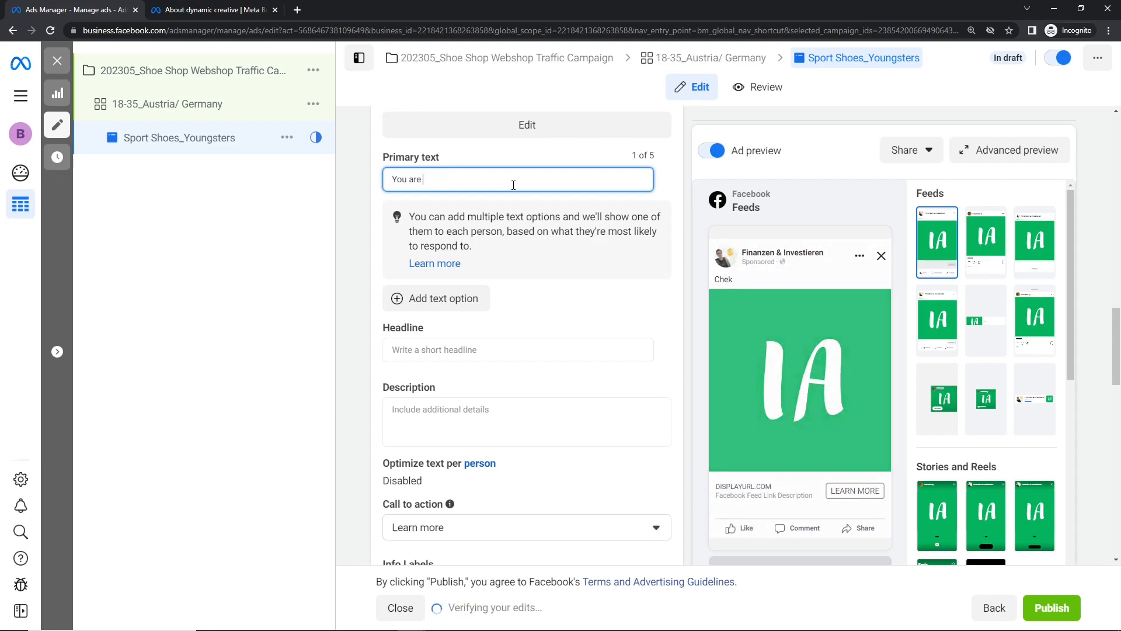
text(searching for the perfect sport shoe? Check this out!)
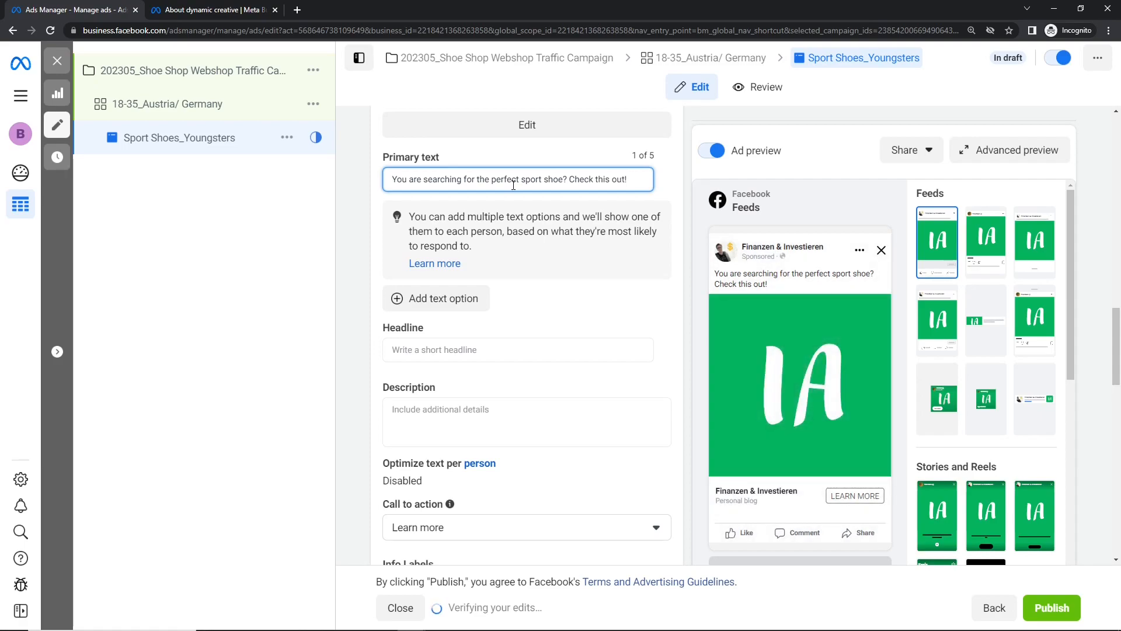
click(739, 288)
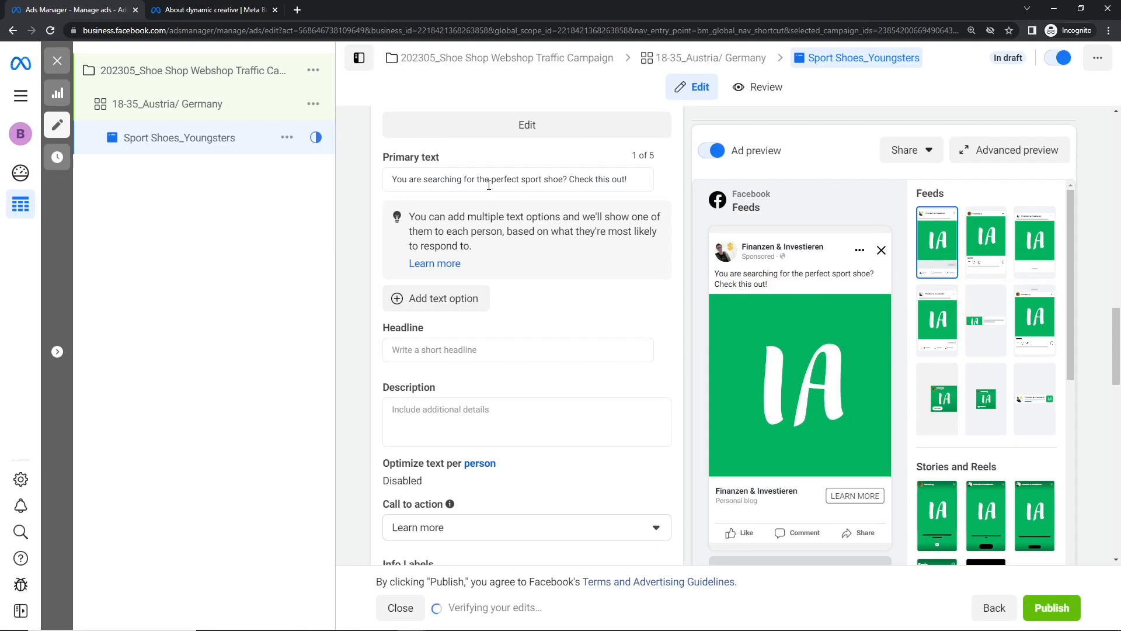
Preview how the primary text appears in the Instagram feed, Facebook video feeds and Instagram Stories placements
click(963, 244)
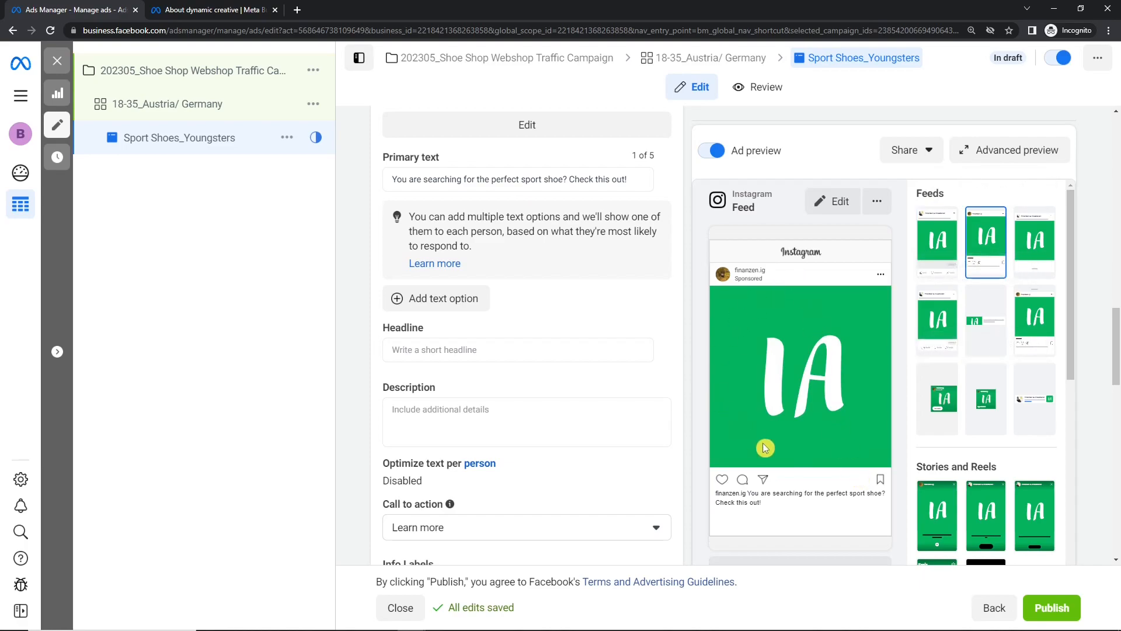
drag(748, 494, 765, 508)
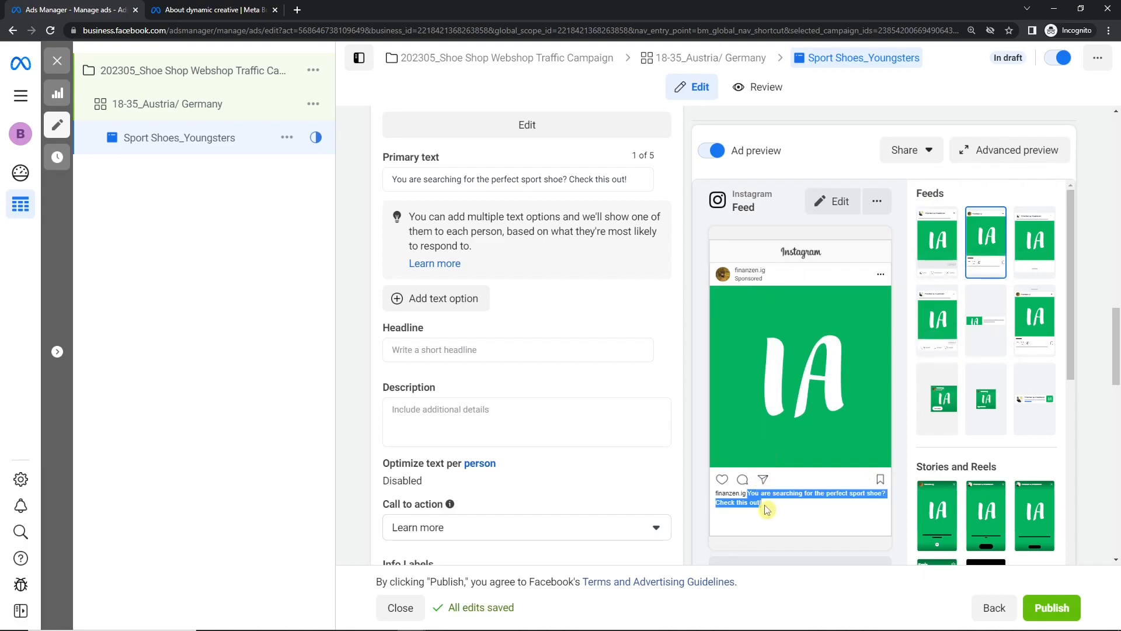
click(767, 509)
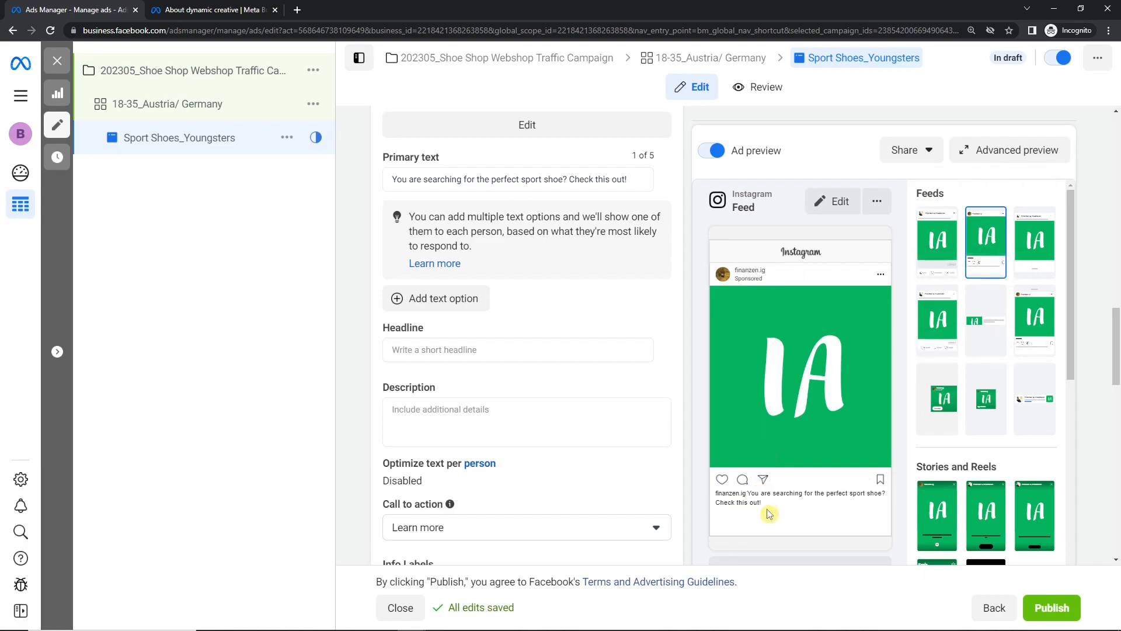
click(930, 306)
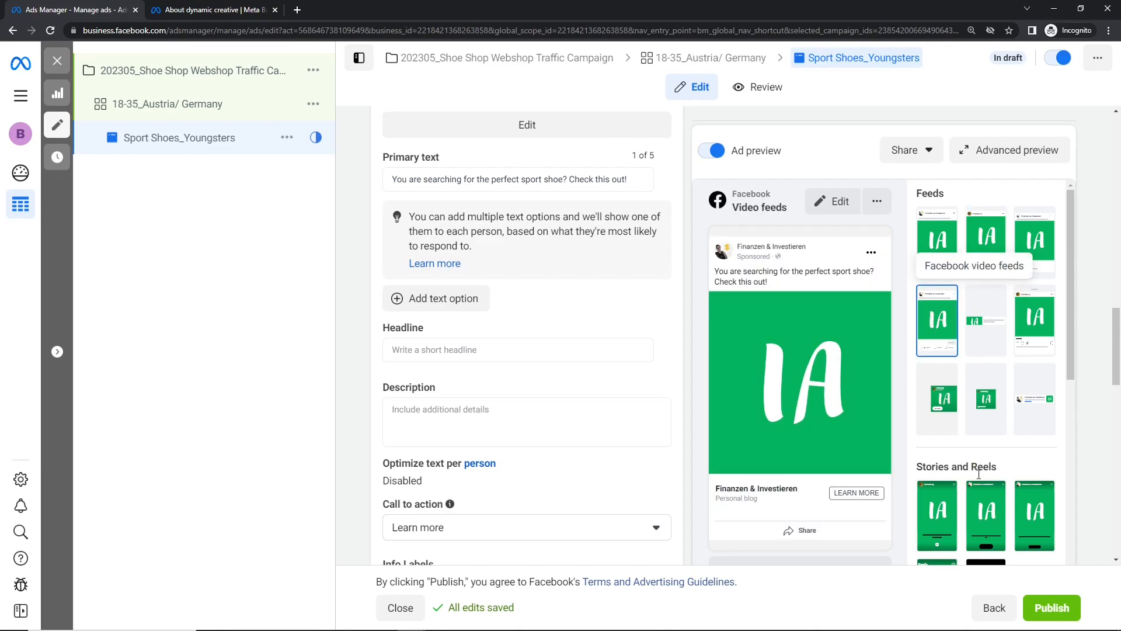
click(972, 521)
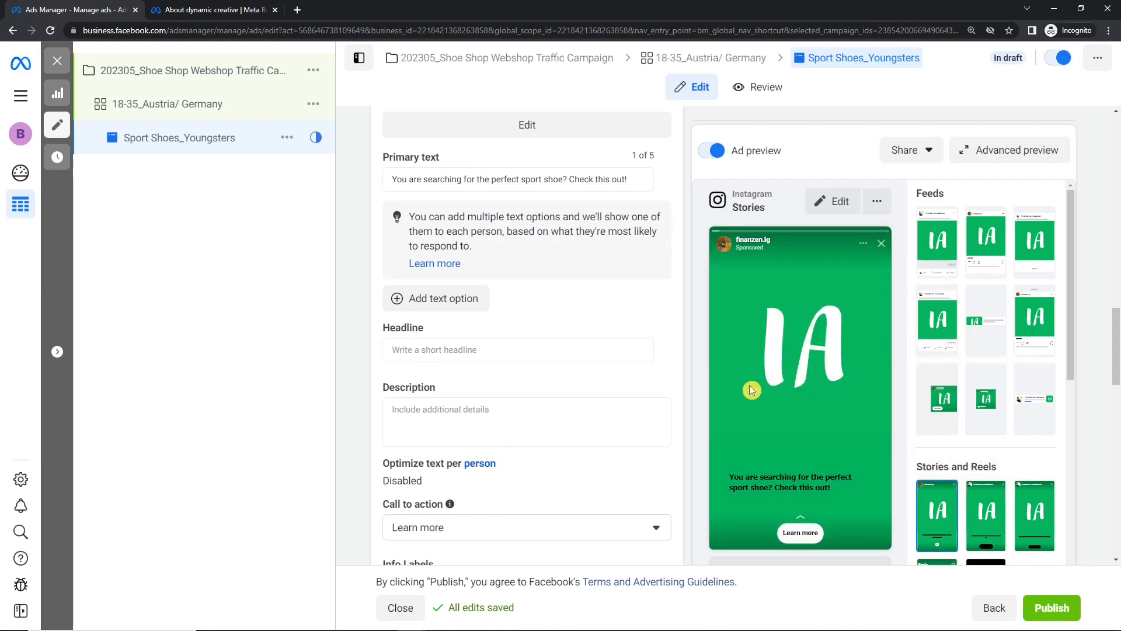
Add a second primary text option reading "You are searching for the perfect sport shoe?", reusing the first option's wording, and check the Facebook Feed preview
scroll(668, 405, up, 2)
click(519, 295)
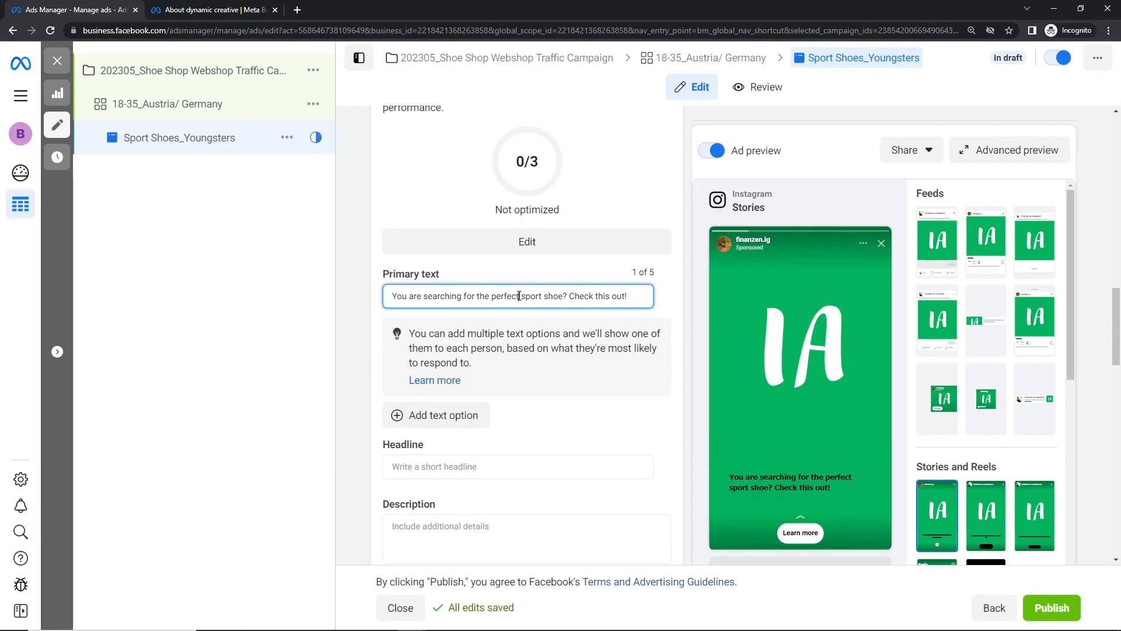
triple_click(519, 296)
key(ctrl+c)
click(936, 256)
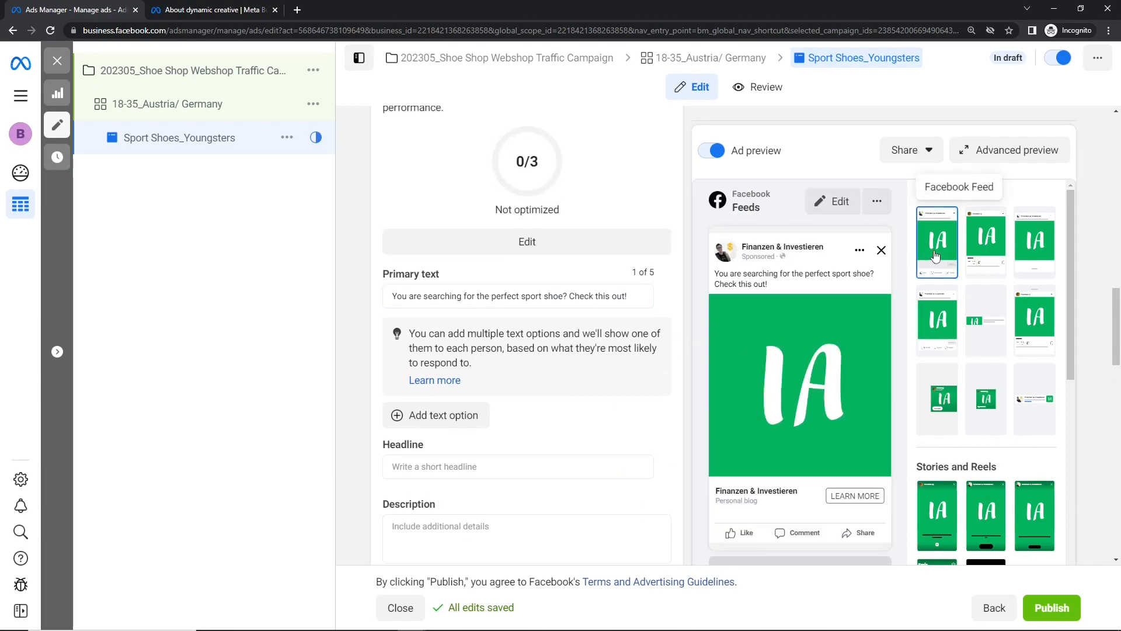
scroll(576, 353, down, 10)
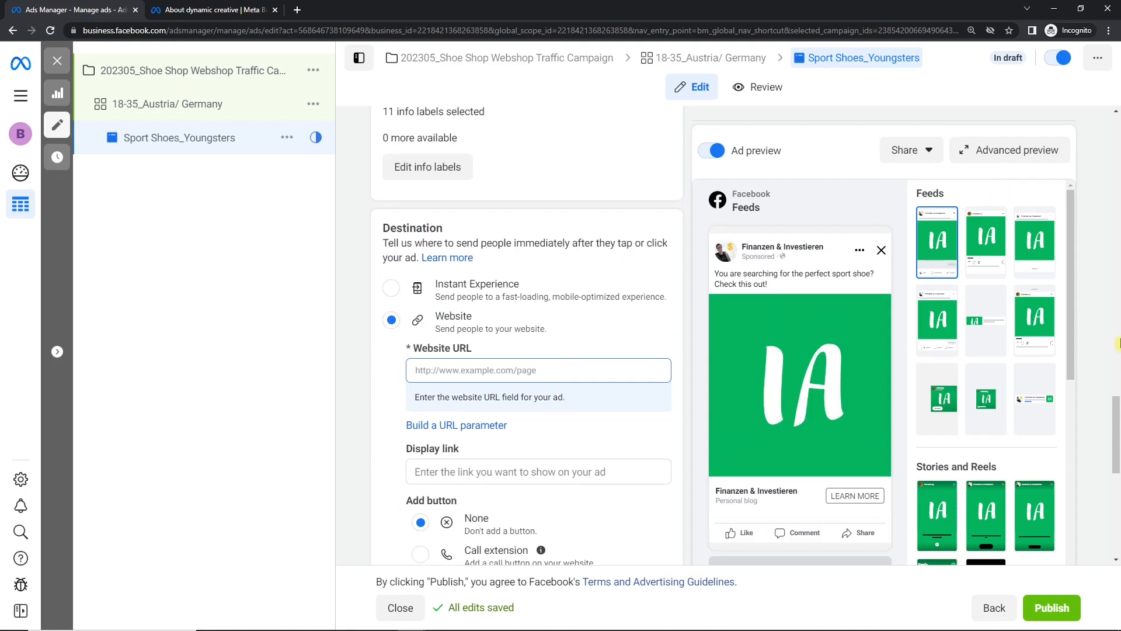
scroll(544, 390, up, 10)
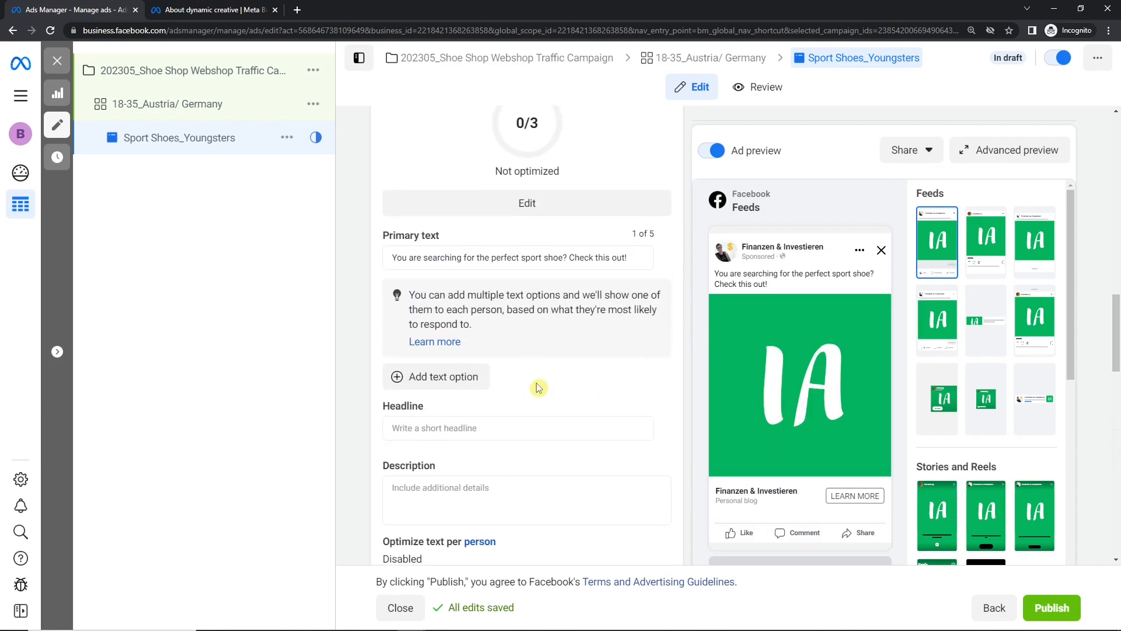
click(463, 377)
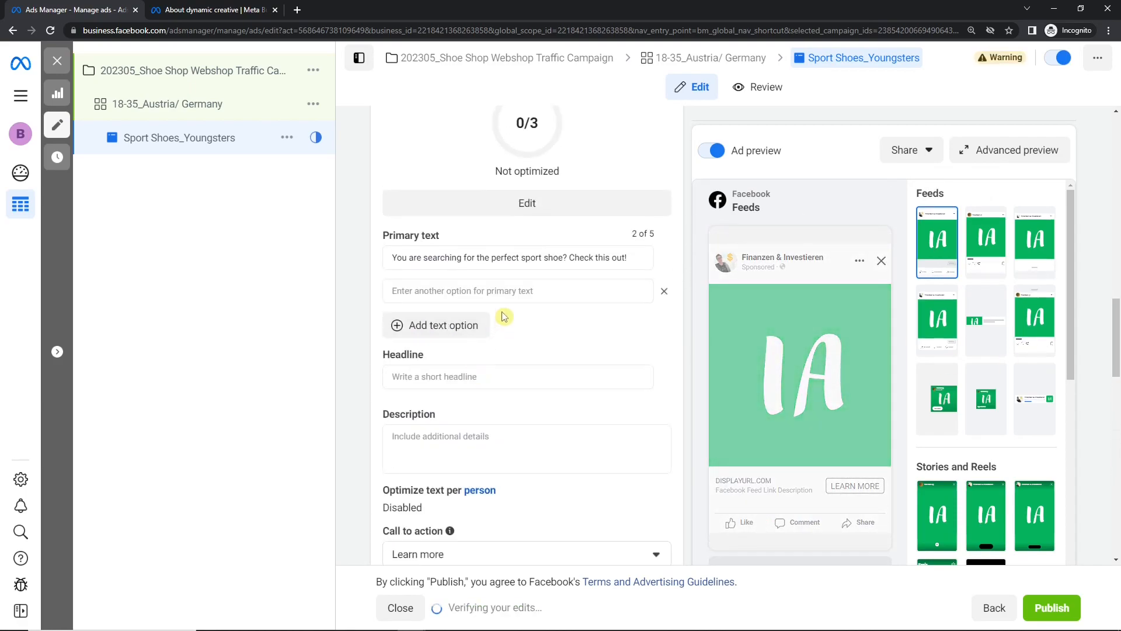
click(513, 291)
key(ctrl+v)
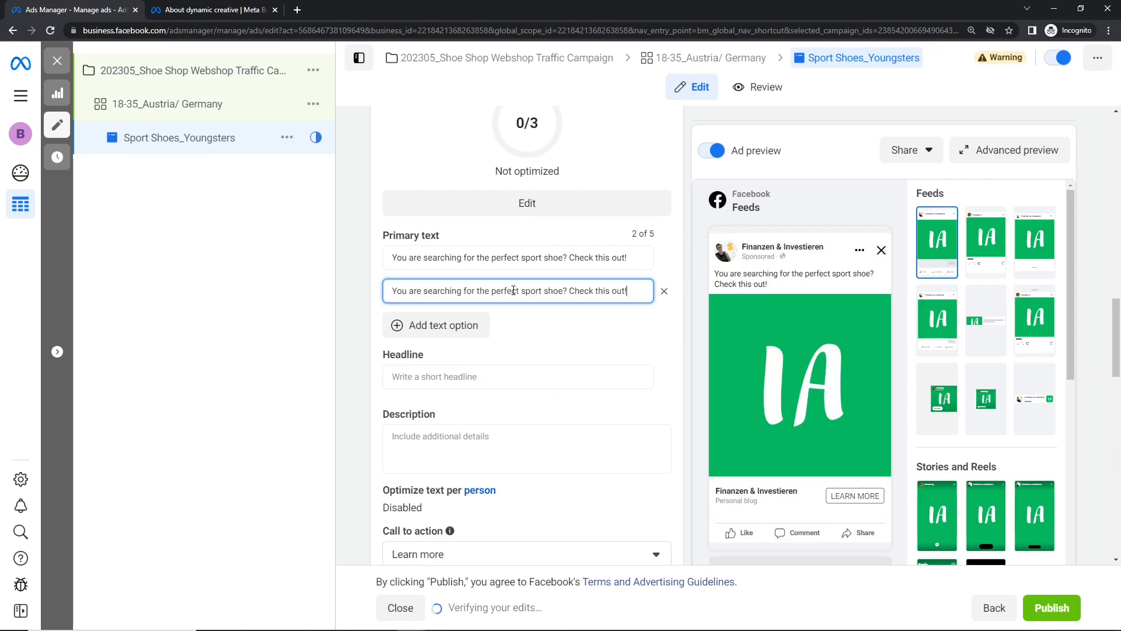
drag(570, 291, 630, 291)
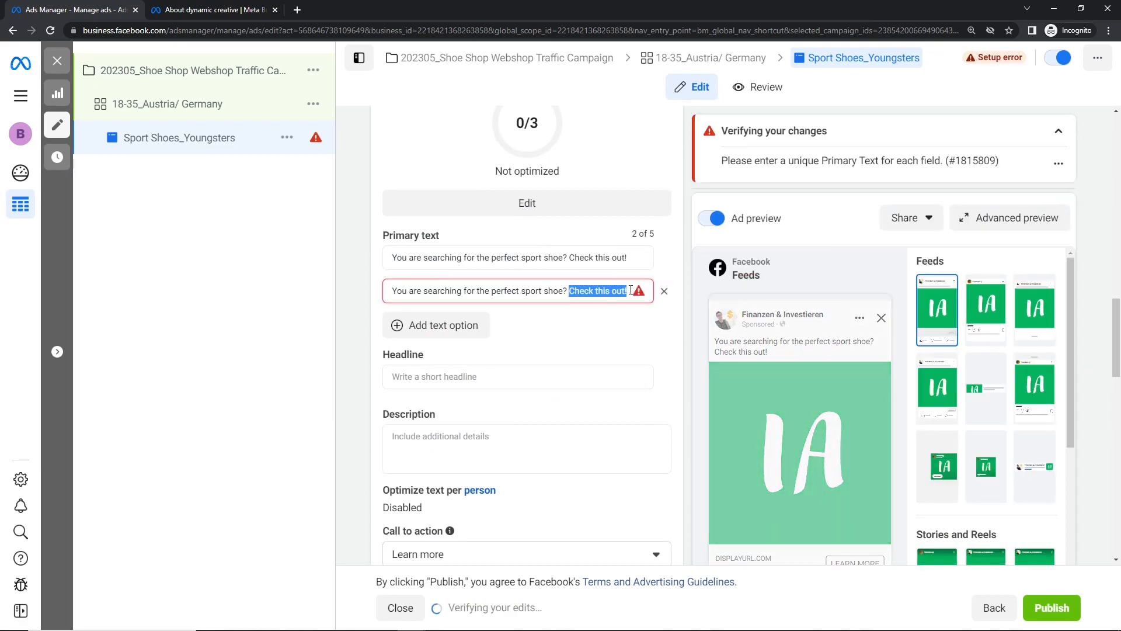
key(BackSpace)
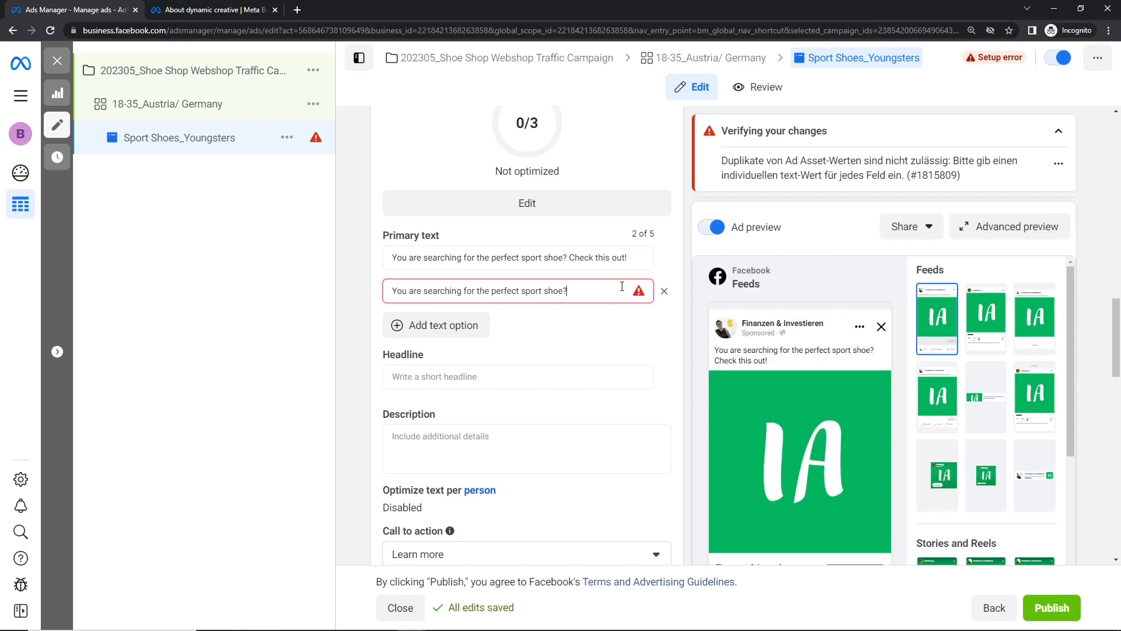
Add a third primary text option reading "Check these shoes out!"
click(465, 325)
click(473, 328)
text(Check this o)
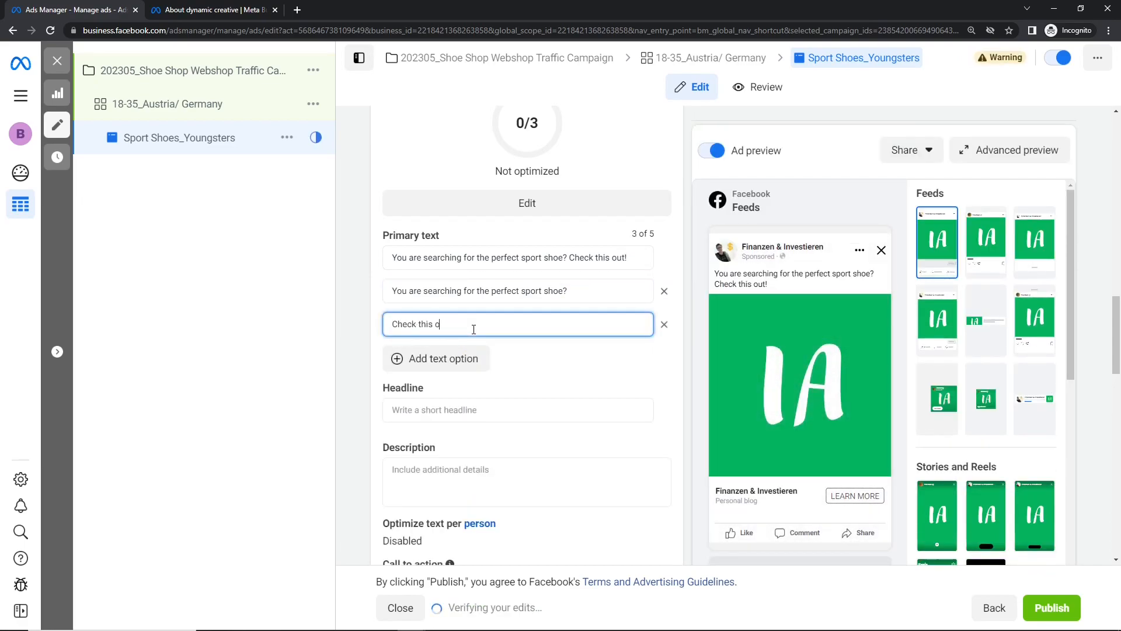
key(BackSpace)
key(BackSpace)
key(BackSpace)
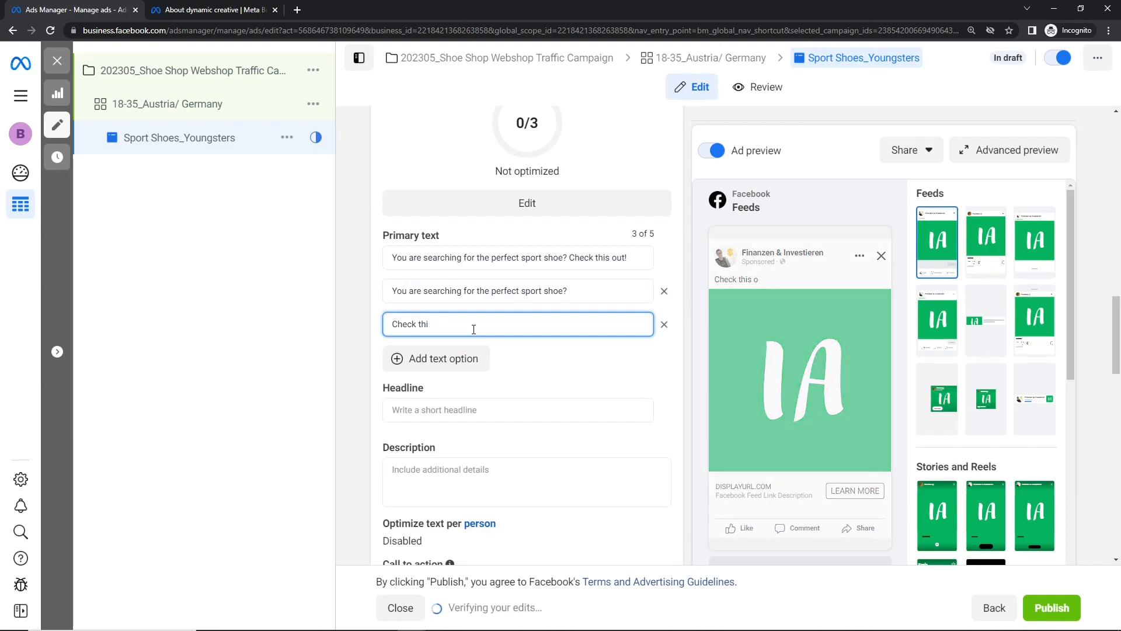
text(ese shoes out!)
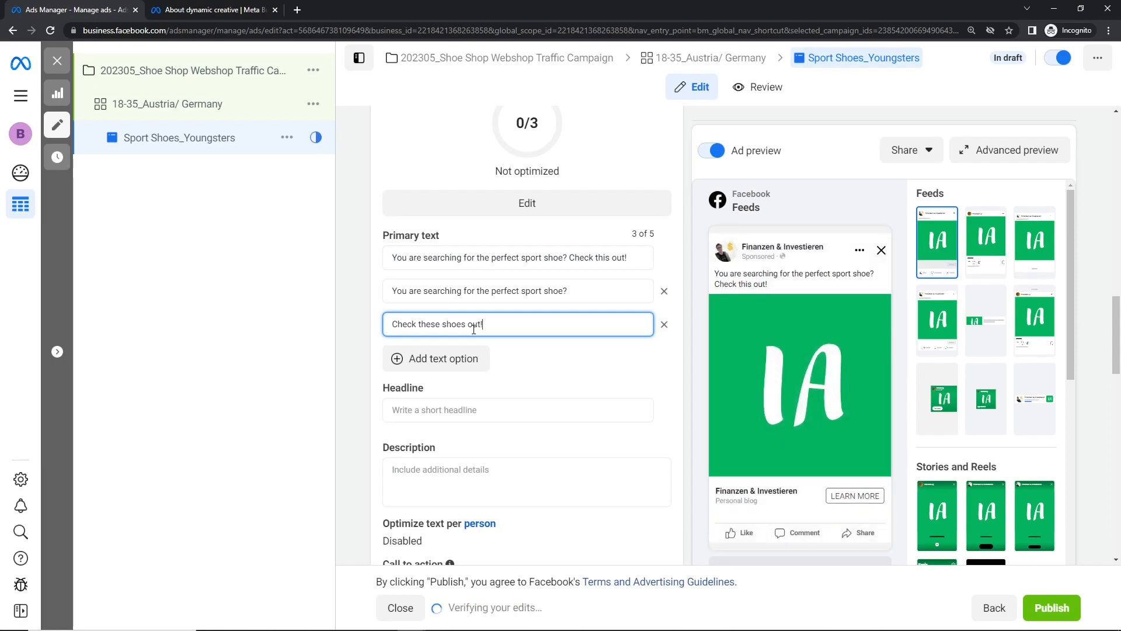
click(639, 390)
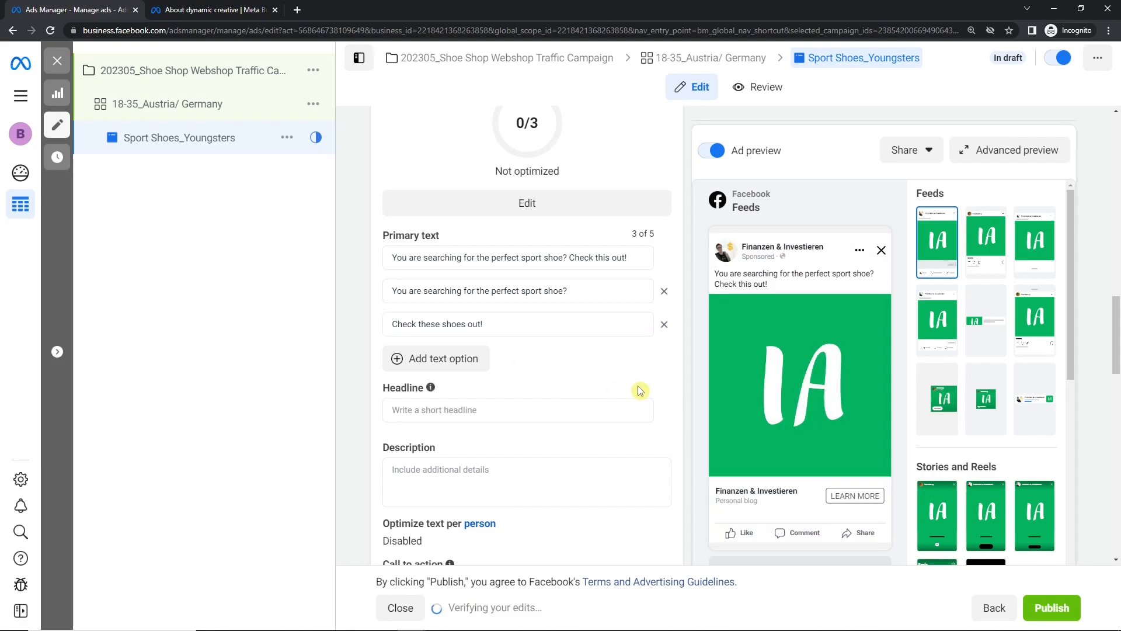
Enter "Shoe Shop AT" as the first headline and preview the ad in the Facebook video feeds placement
scroll(638, 388, down, 1)
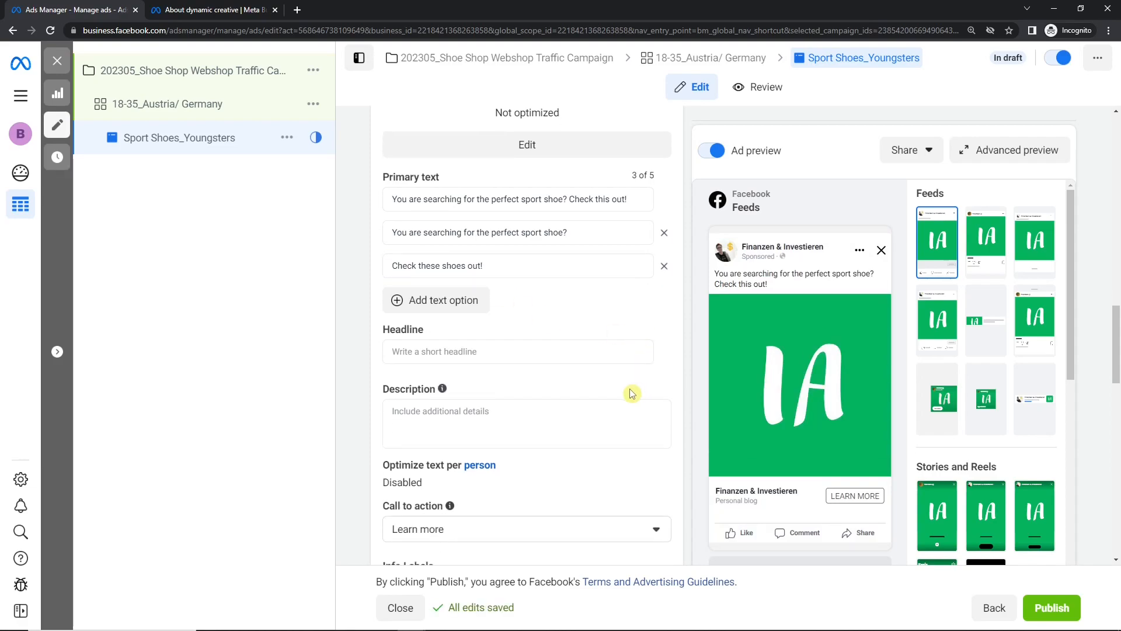
click(507, 355)
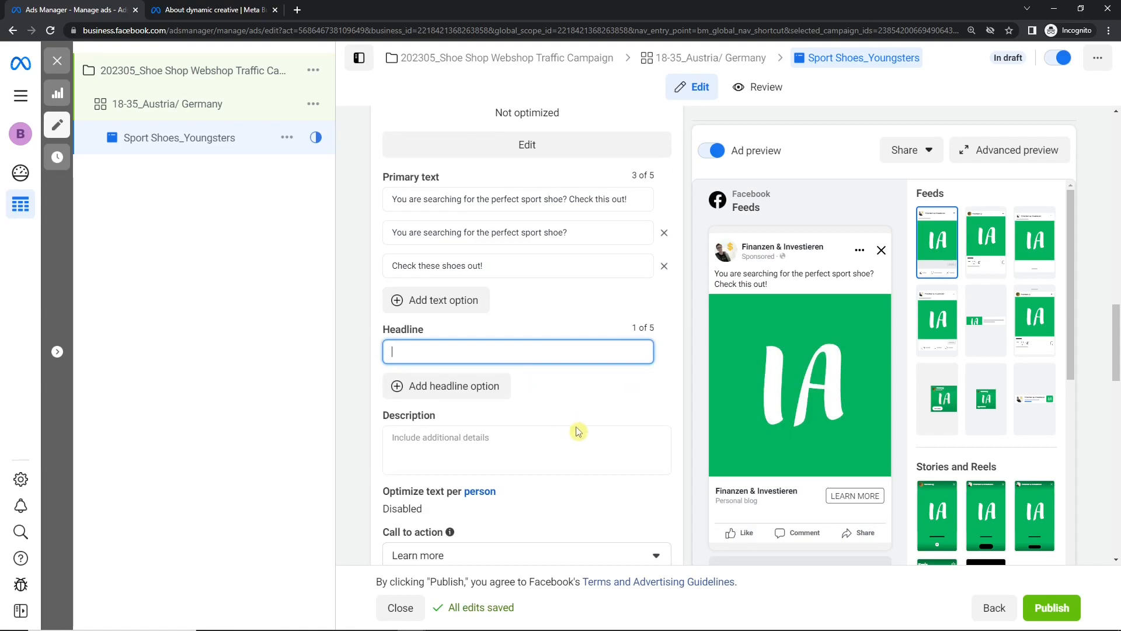
text(Shoe Soph)
key(BackSpace)
key(BackSpace)
key(BackSpace)
key(BackSpace)
text(hop AT)
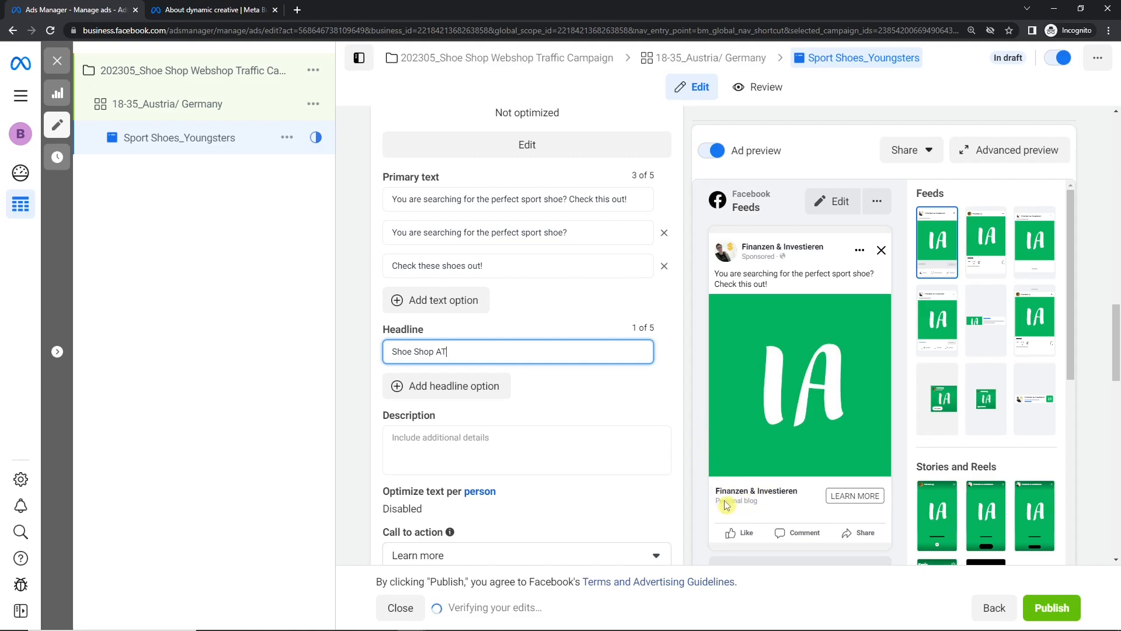
click(938, 307)
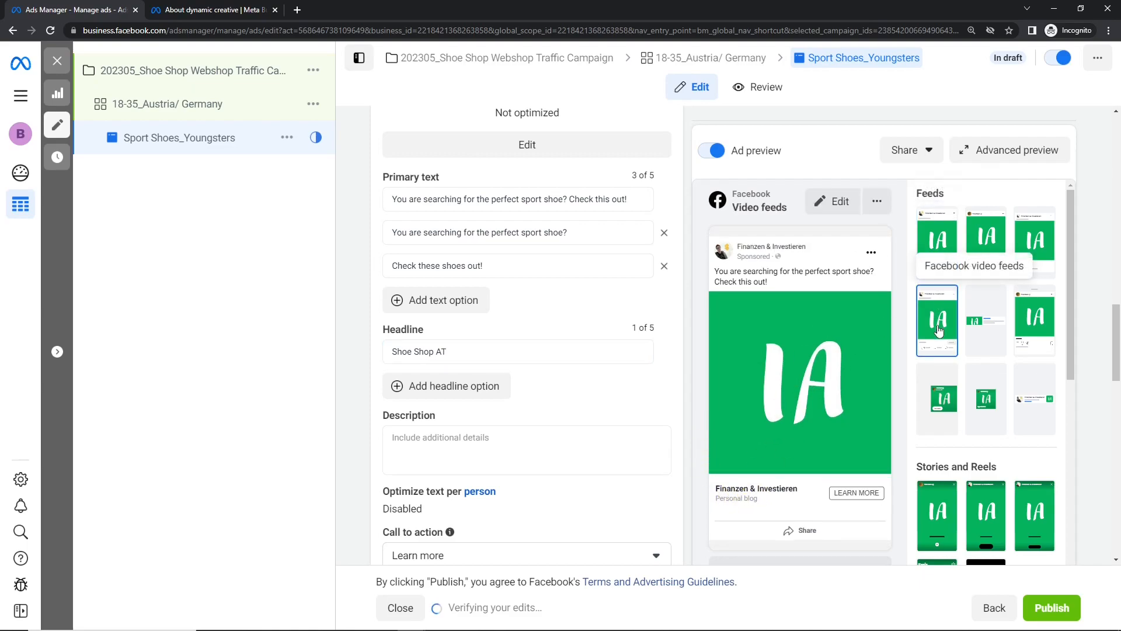
Change the first headline to "Shoe Discount" and add a second headline option reading "Shoe Shop AT"
triple_click(519, 353)
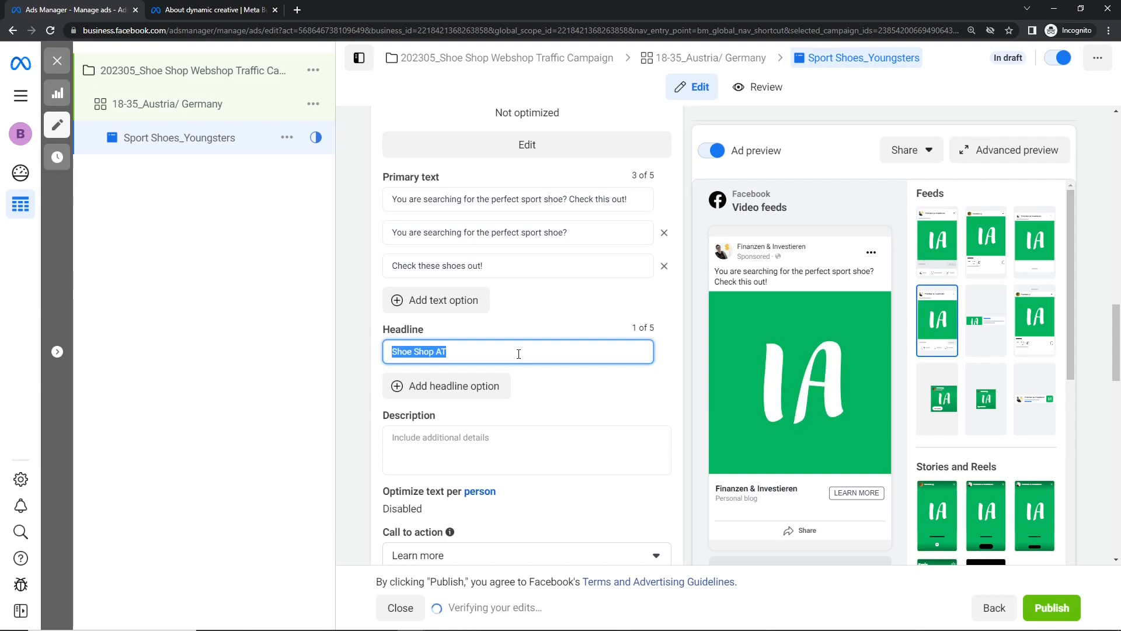
text(Shoe )
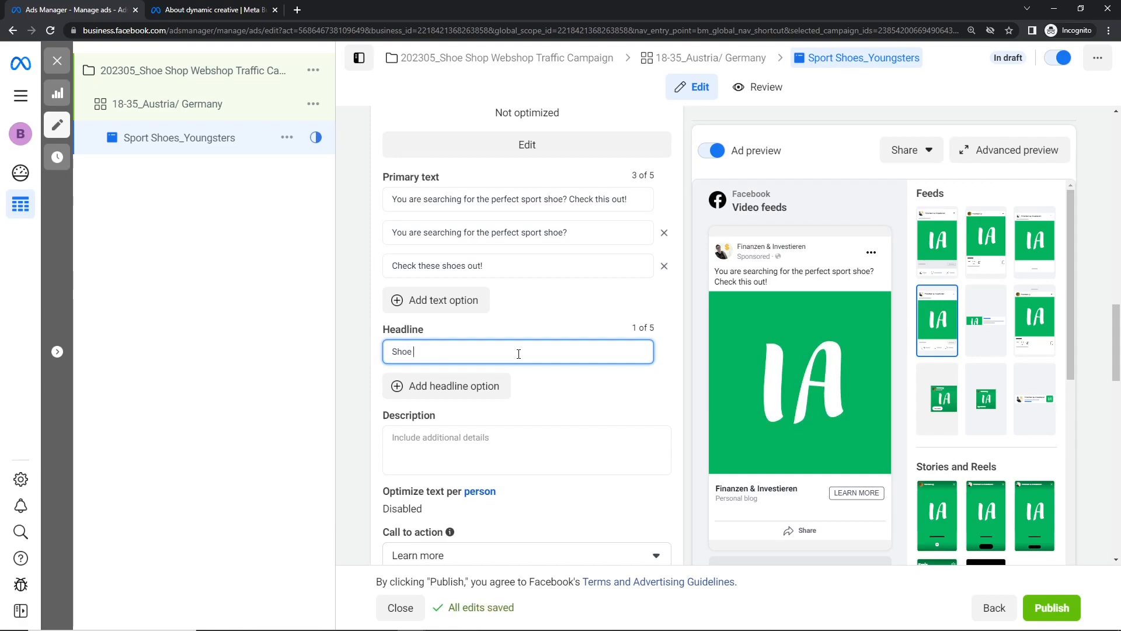
text(Discount)
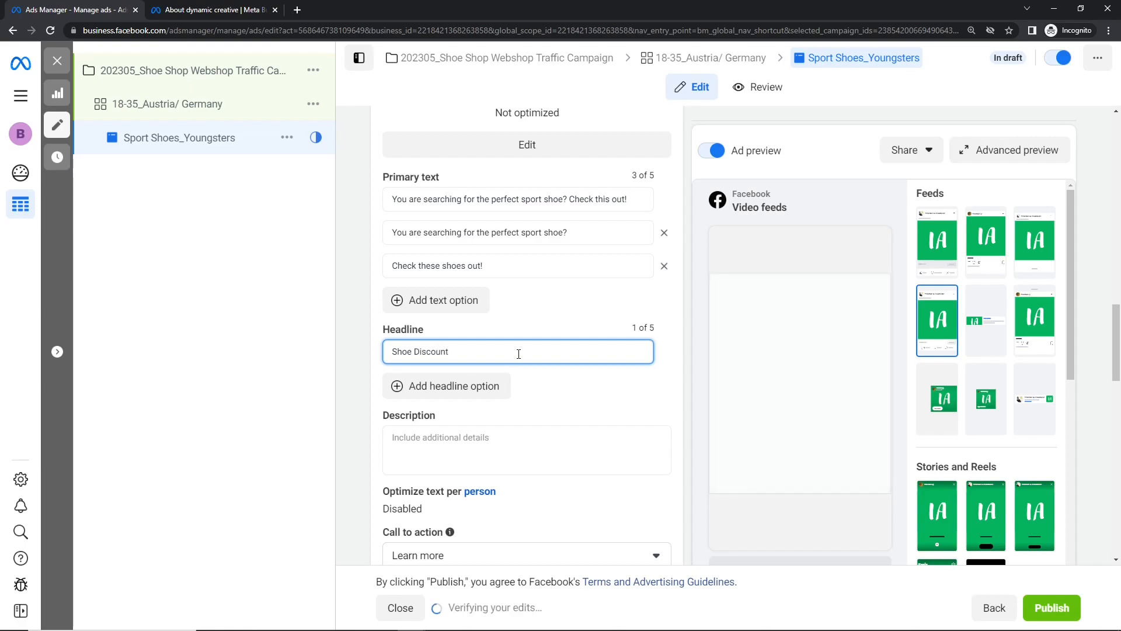
click(467, 387)
text(Shoe Shop AT)
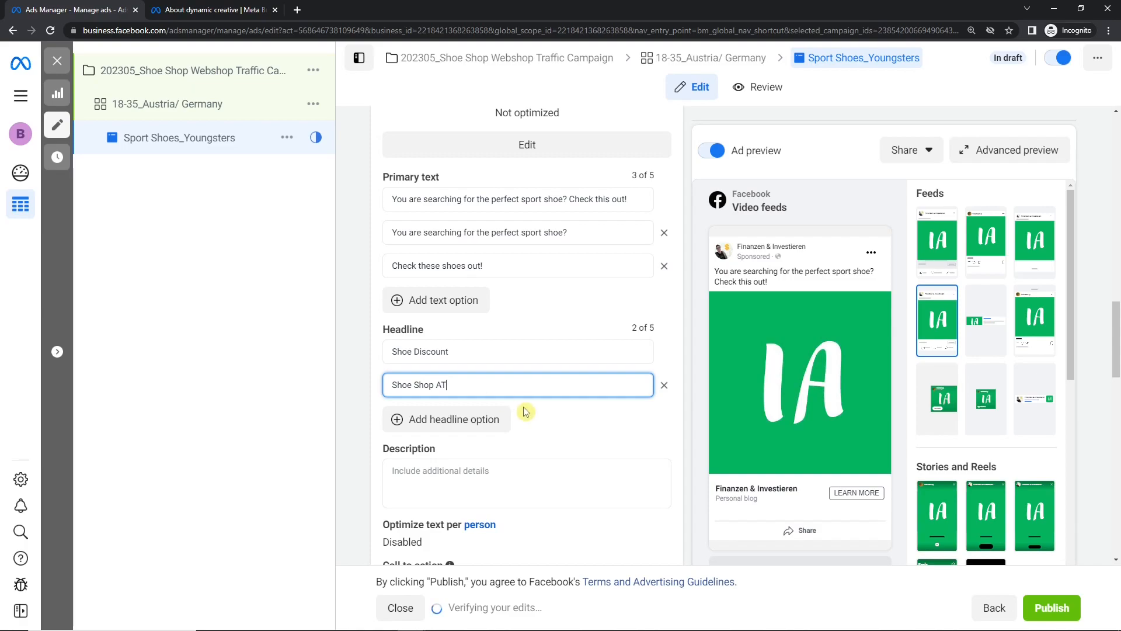
Enter the ad description "We have a 20% discount on our soccer shoes."
scroll(522, 419, down, 1)
click(520, 438)
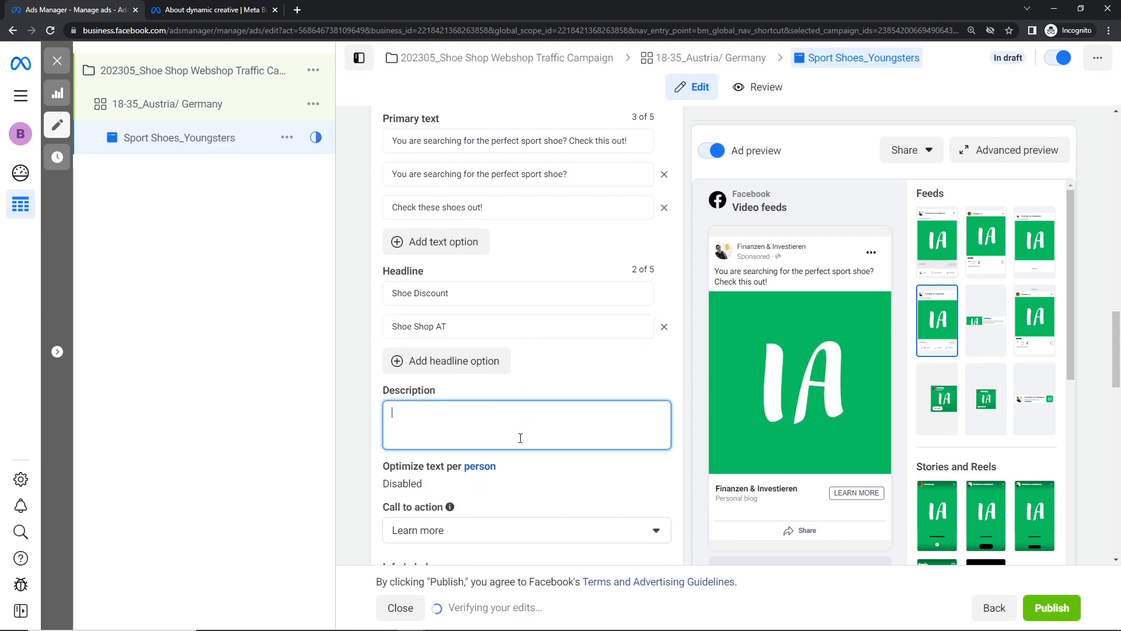
scroll(519, 440, down, 1)
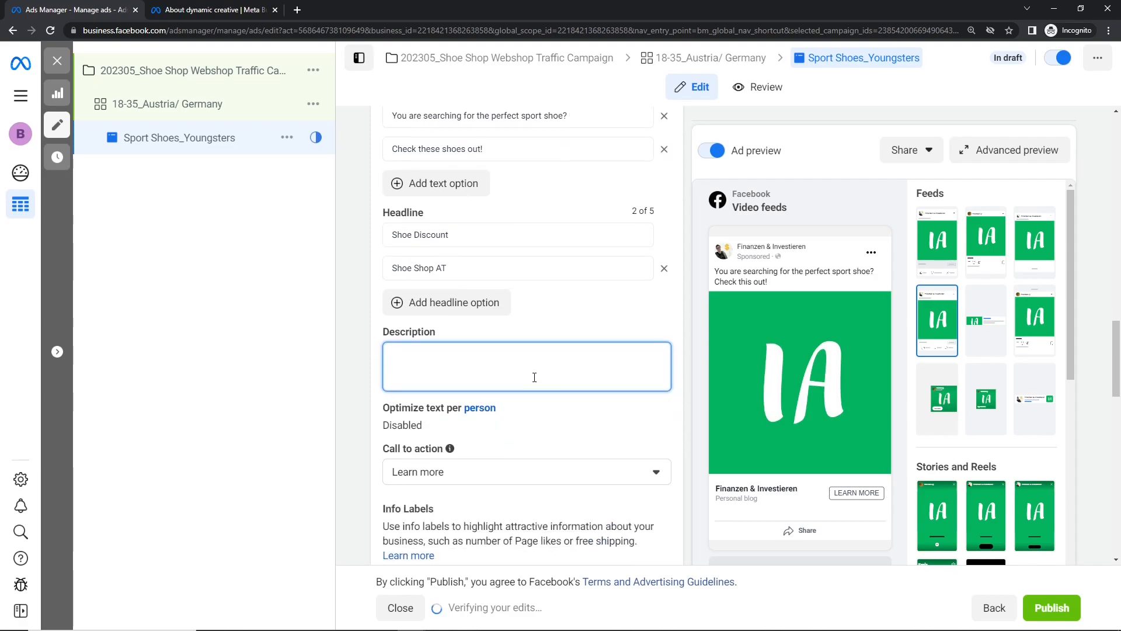
scroll(534, 377, up, 3)
scroll(535, 380, down, 1)
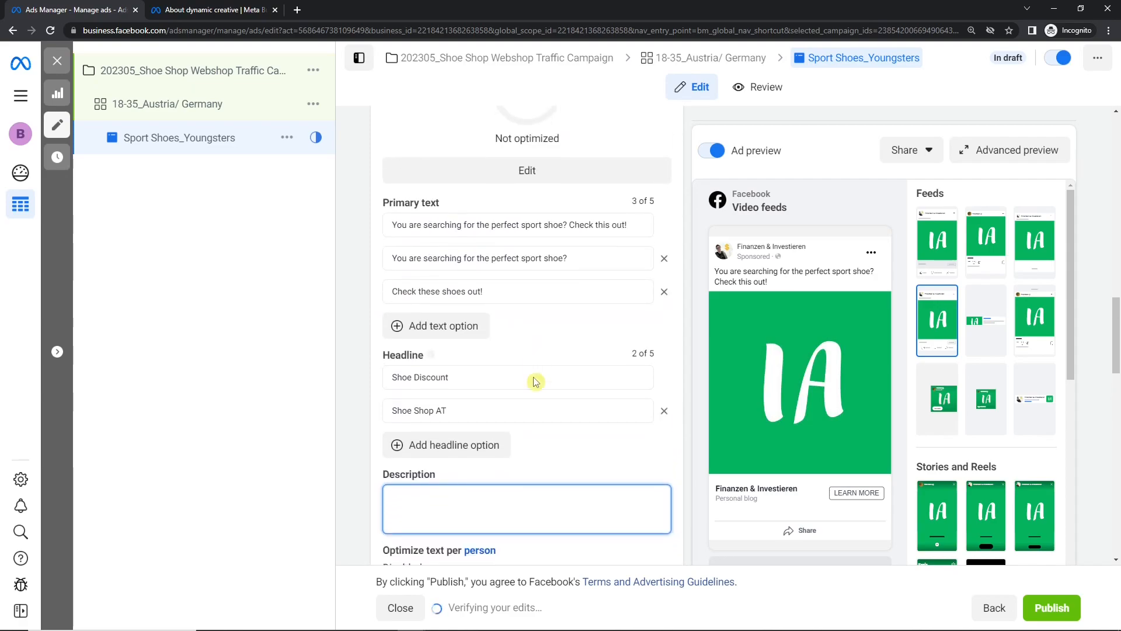
scroll(533, 382, down, 2)
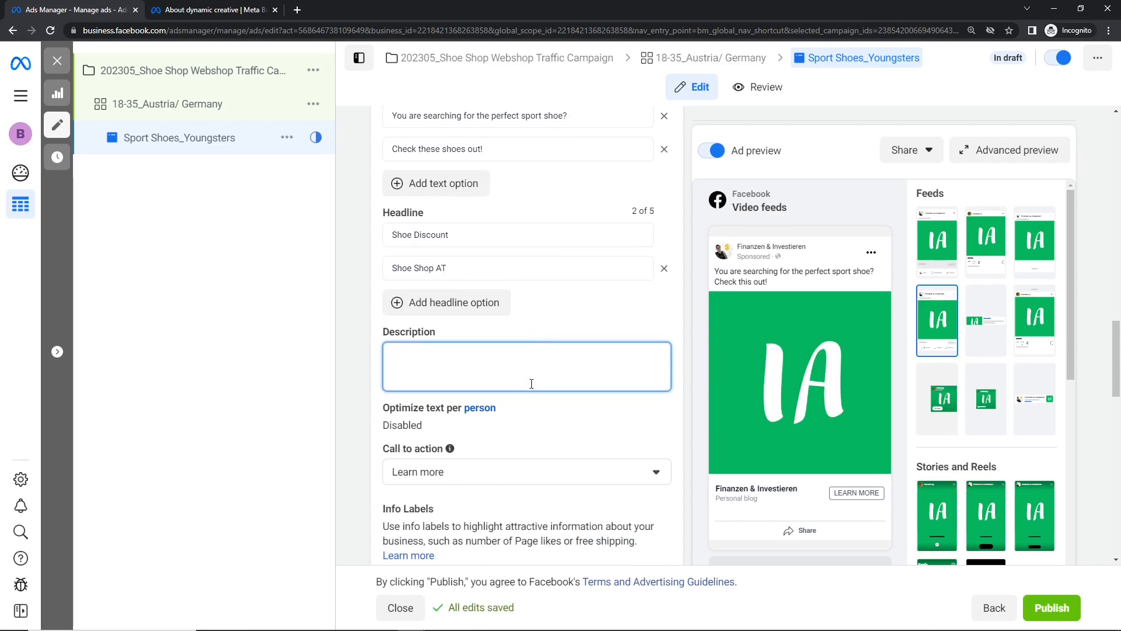
scroll(531, 384, up, 2)
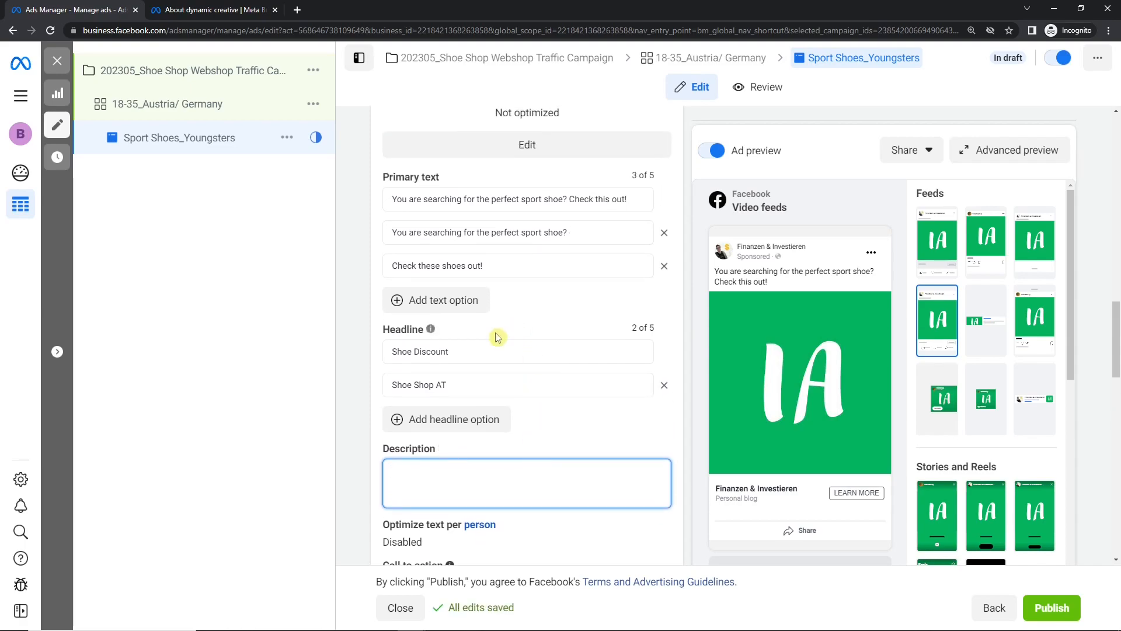
scroll(523, 414, down, 1)
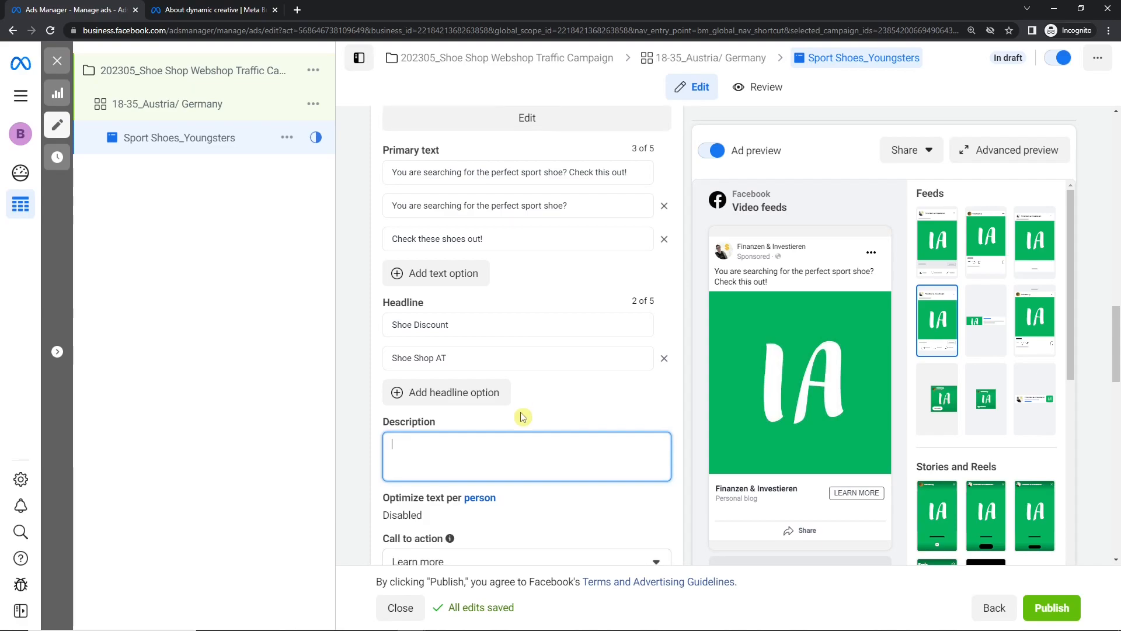
click(545, 370)
click(533, 420)
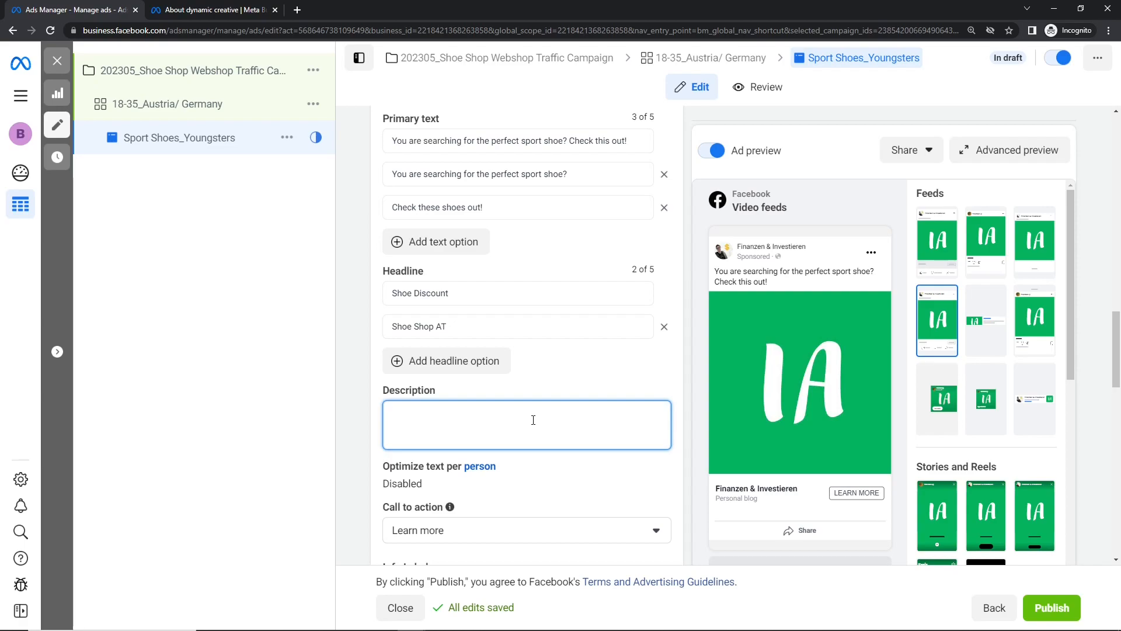
text(We have a 20% disc)
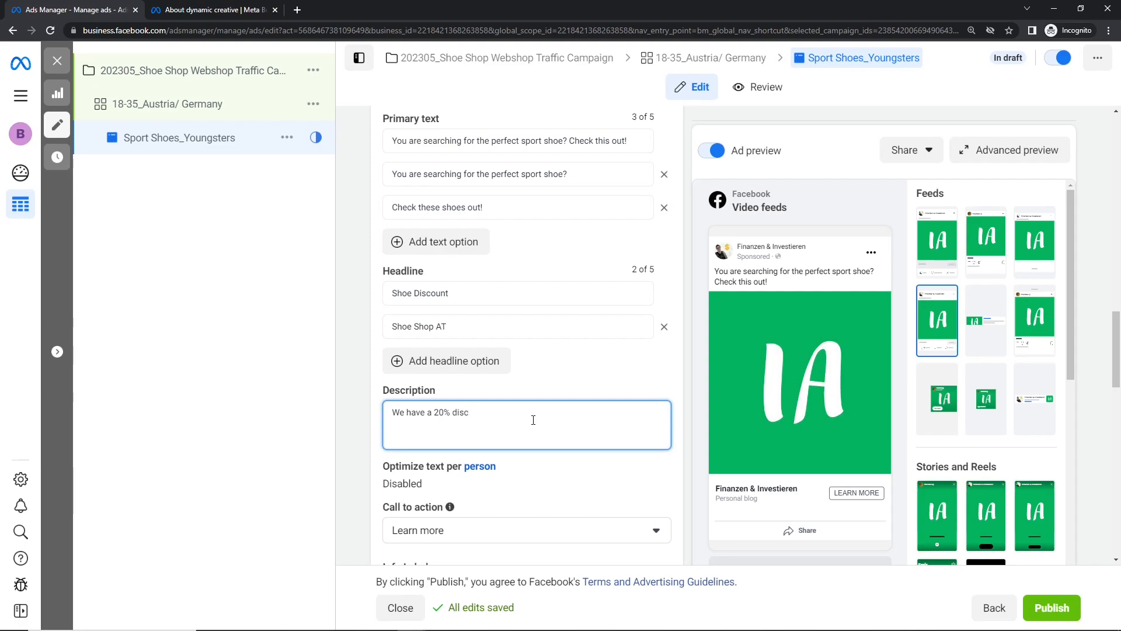
text(ount on our soccer shoes.)
click(557, 351)
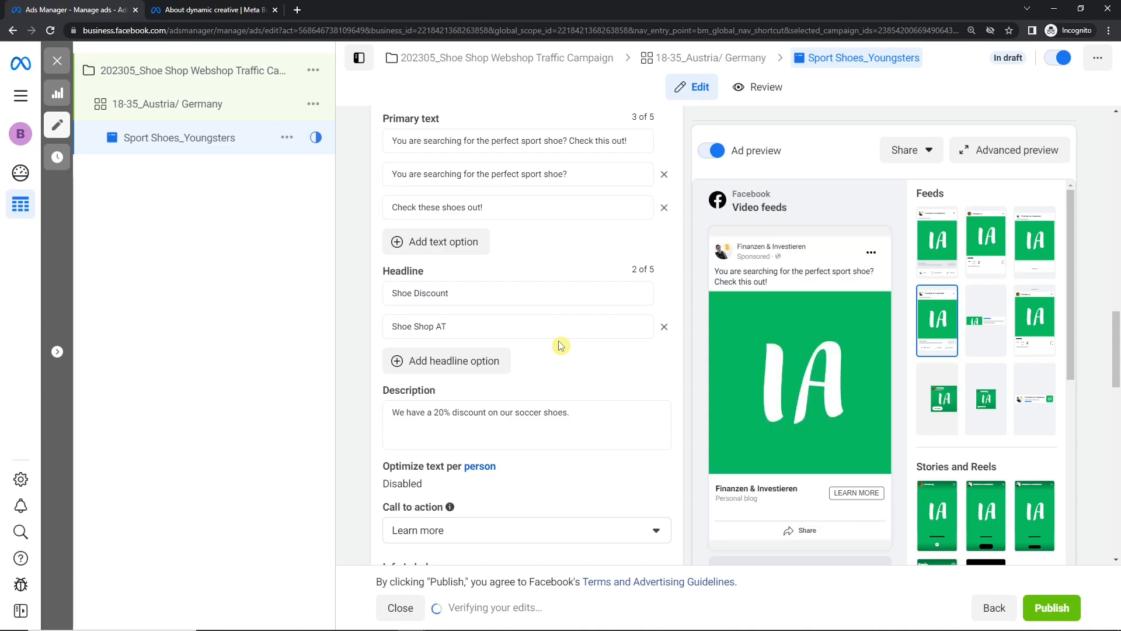
Preview the ad with its new texts in the Instagram Explore home, Instagram Explore and Facebook video feeds placements
click(938, 397)
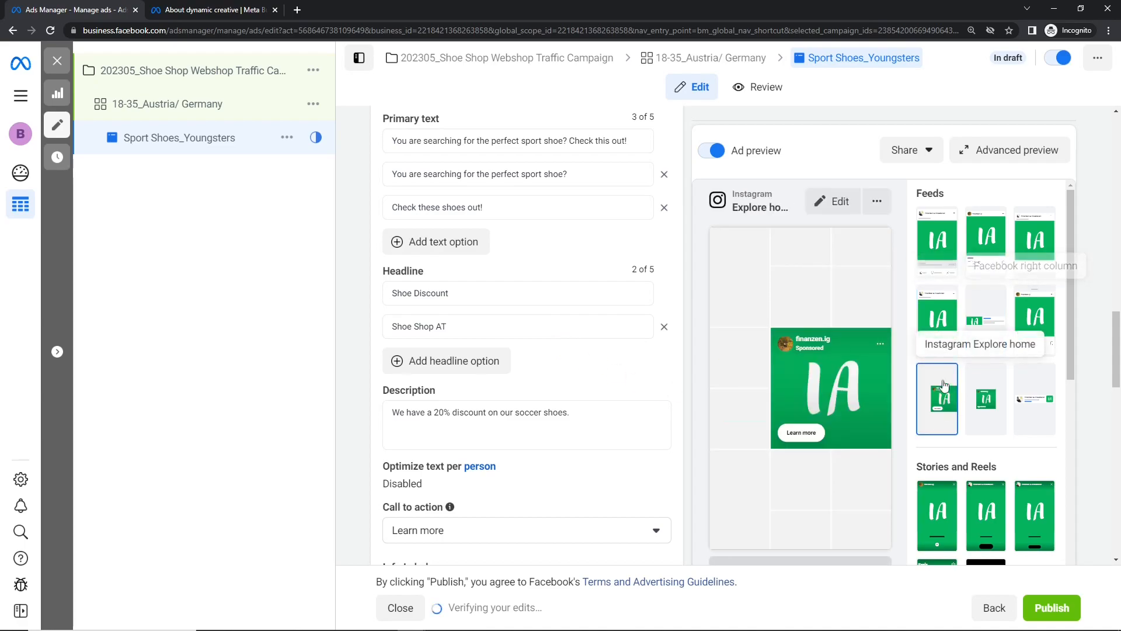
click(937, 332)
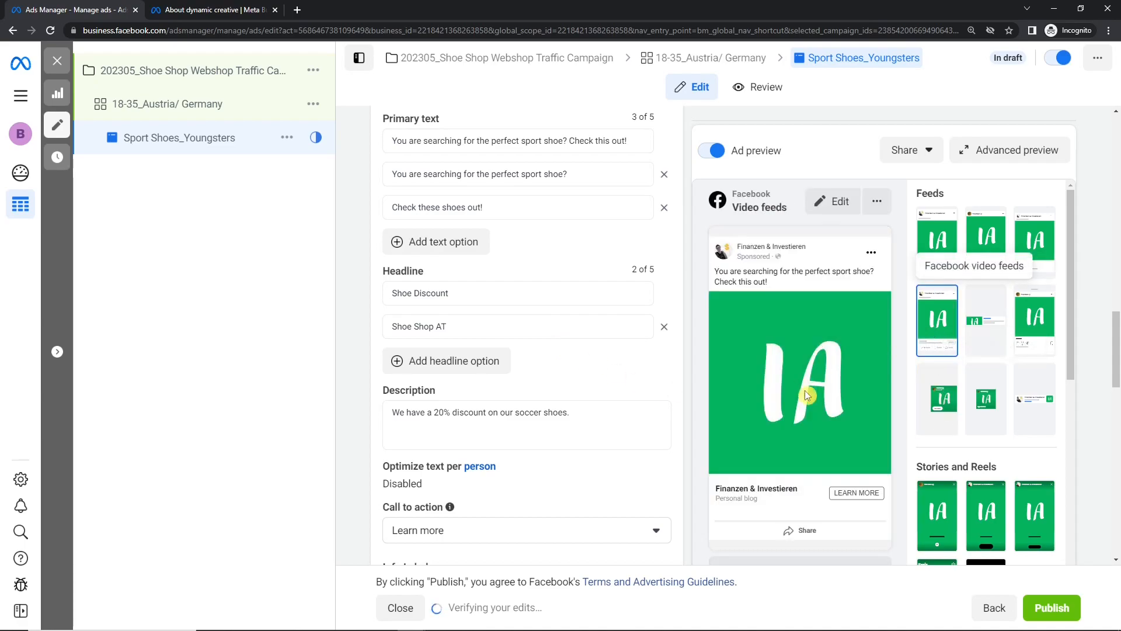
click(1048, 342)
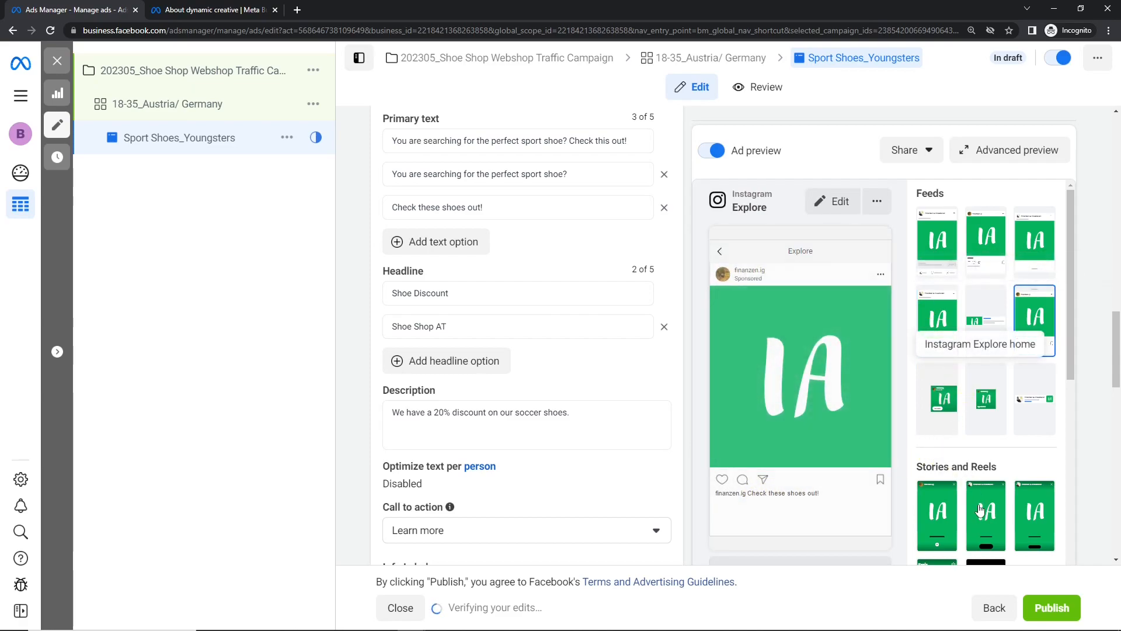
click(948, 492)
click(938, 320)
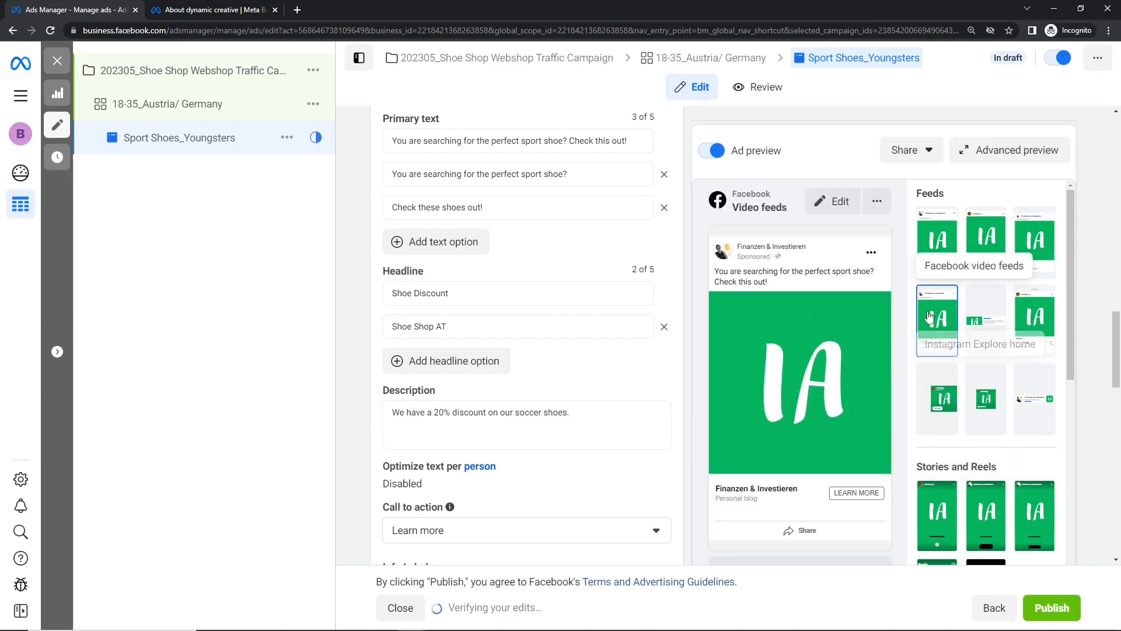
Open the "Optimize text per person" setting for editing to read what it does
scroll(512, 404, down, 1)
scroll(512, 404, down, 2)
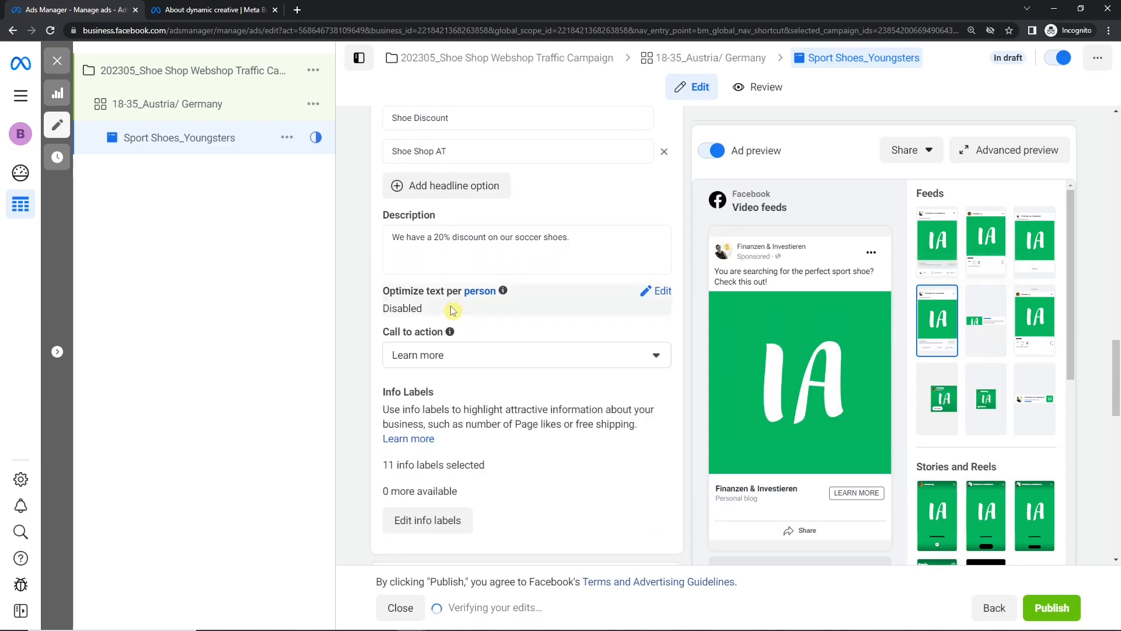
click(655, 292)
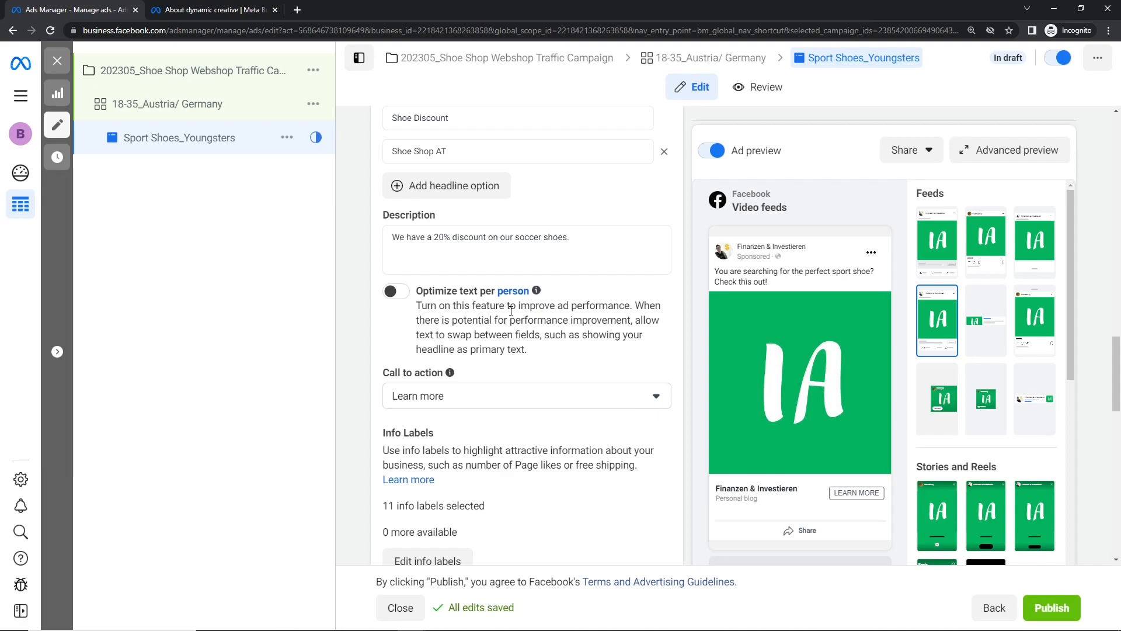
Turn on "Optimize text per person" for the ad
click(403, 291)
scroll(536, 350, up, 2)
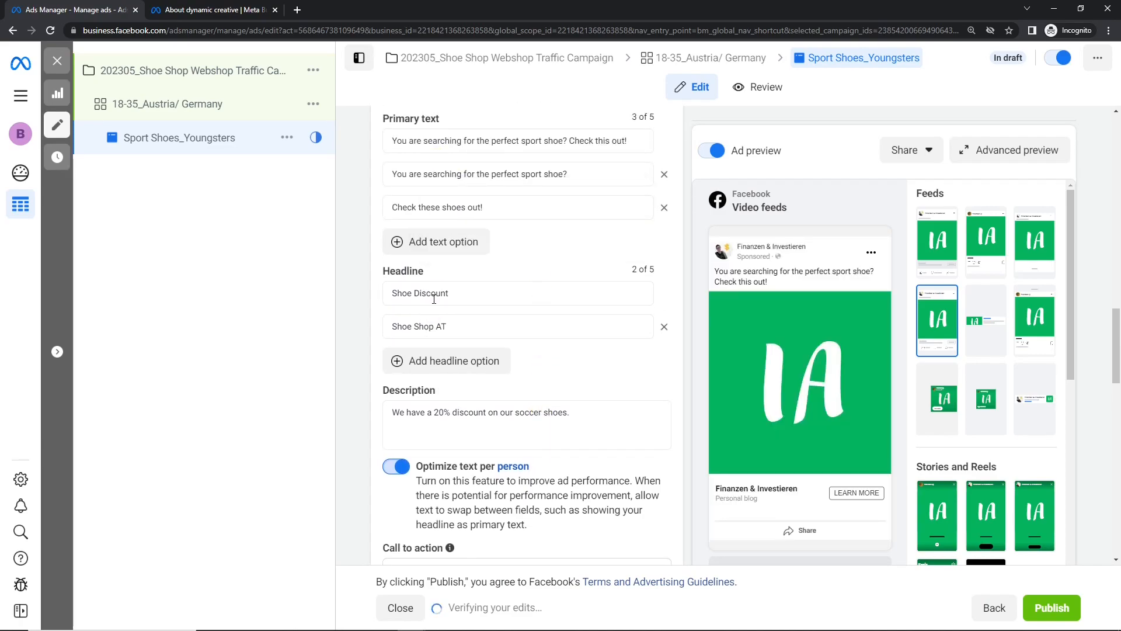
scroll(576, 367, down, 2)
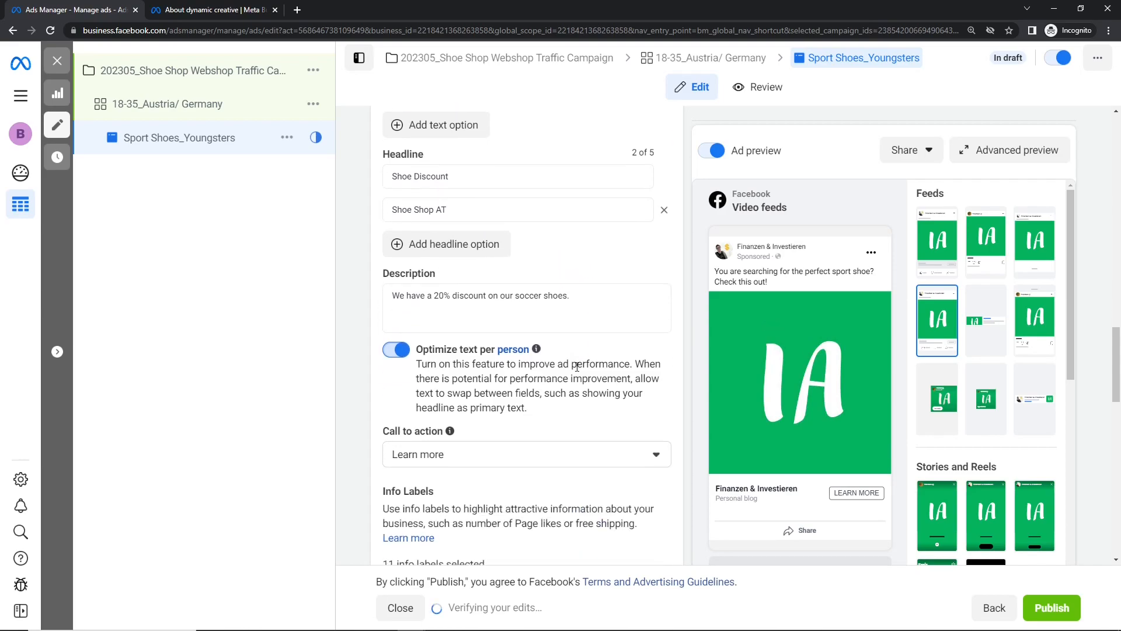
Review the primary texts, headlines and description alongside the "Optimize text per person" explanation, down to the info labels and destination sections
scroll(577, 367, down, 2)
scroll(577, 367, up, 2)
scroll(578, 369, down, 1)
scroll(578, 371, down, 3)
scroll(590, 328, up, 4)
click(580, 206)
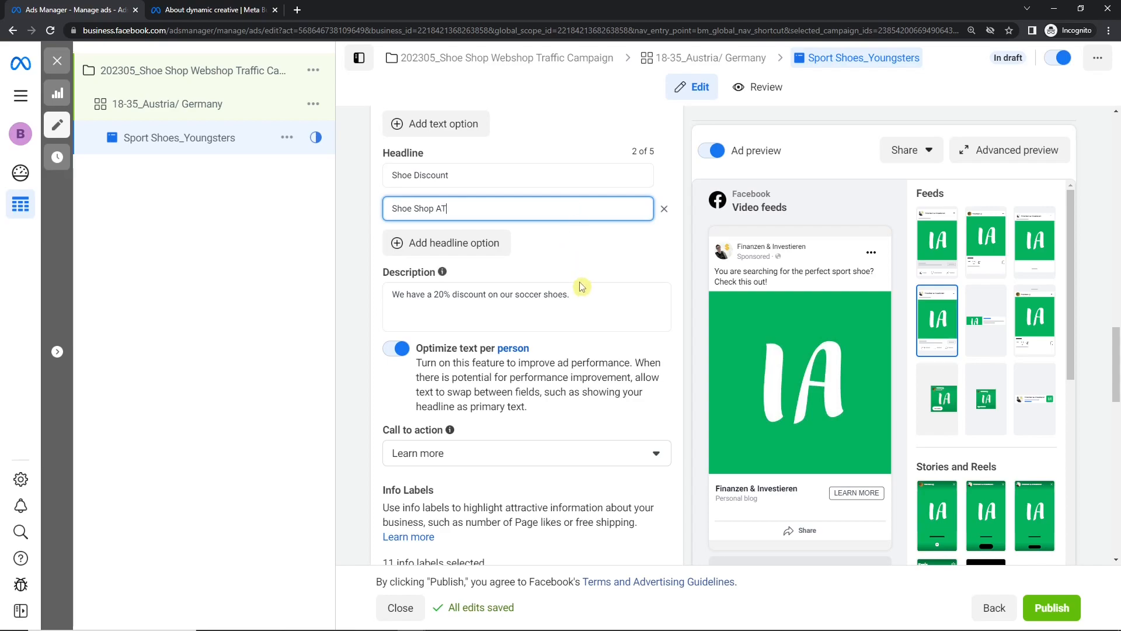
scroll(552, 281, up, 2)
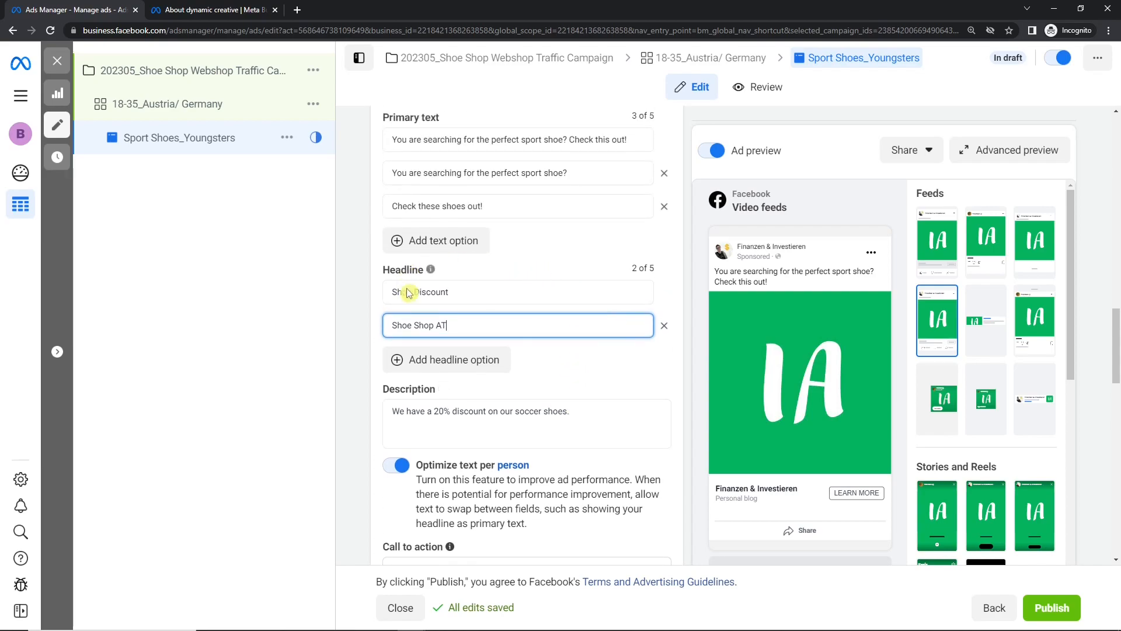
click(493, 174)
click(475, 310)
click(473, 321)
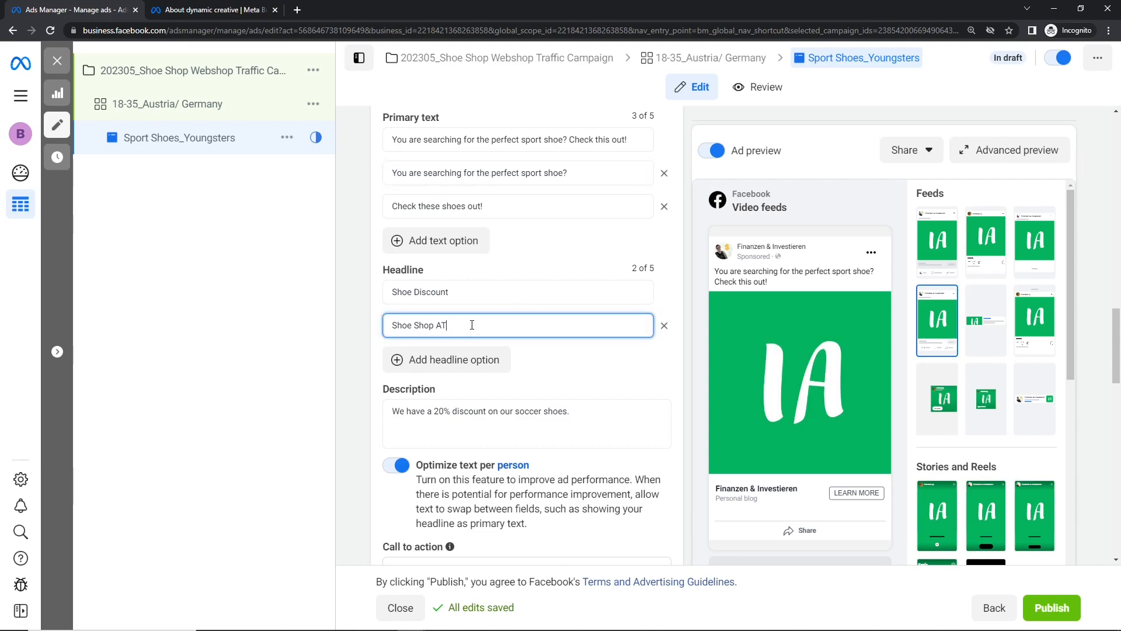
scroll(425, 323, down, 3)
drag(409, 283, 552, 343)
click(552, 343)
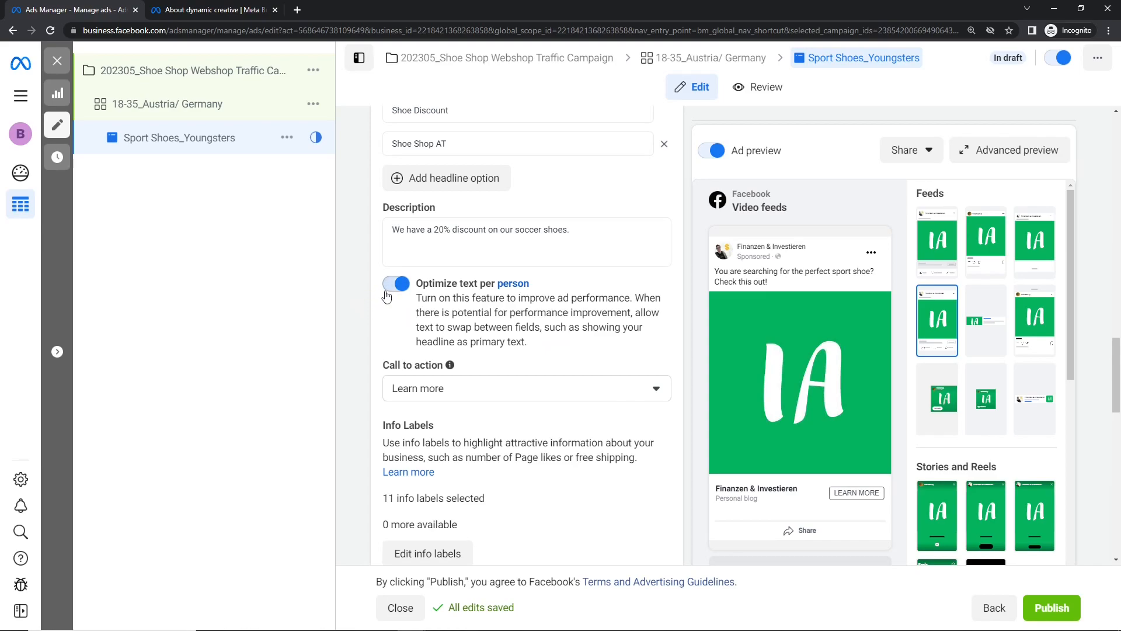
scroll(540, 280, down, 2)
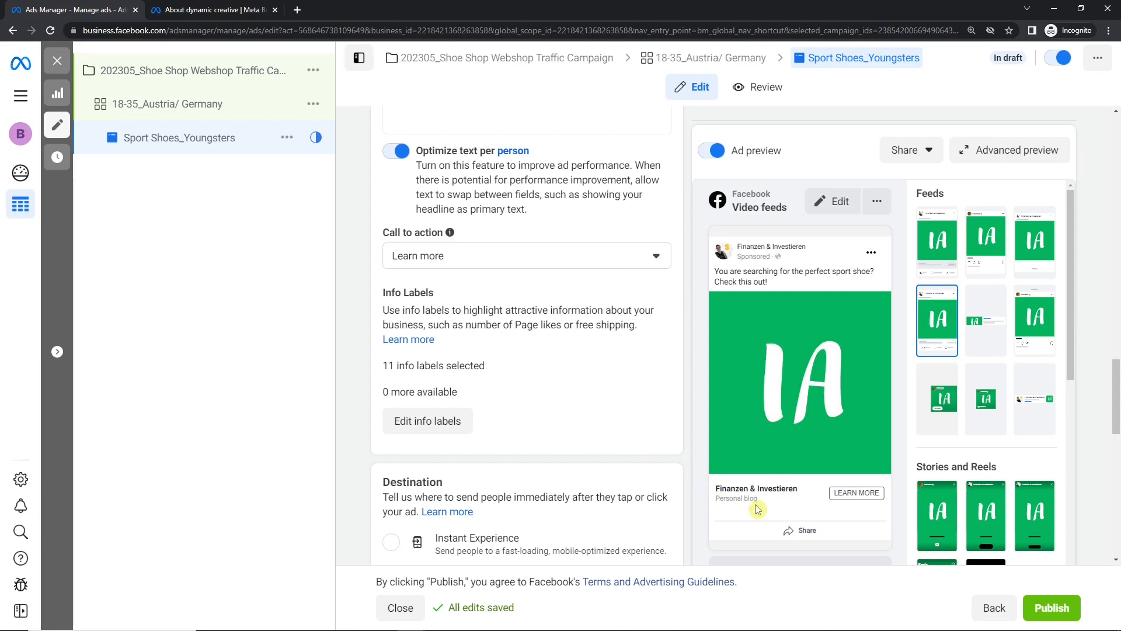
double_click(391, 481)
click(535, 403)
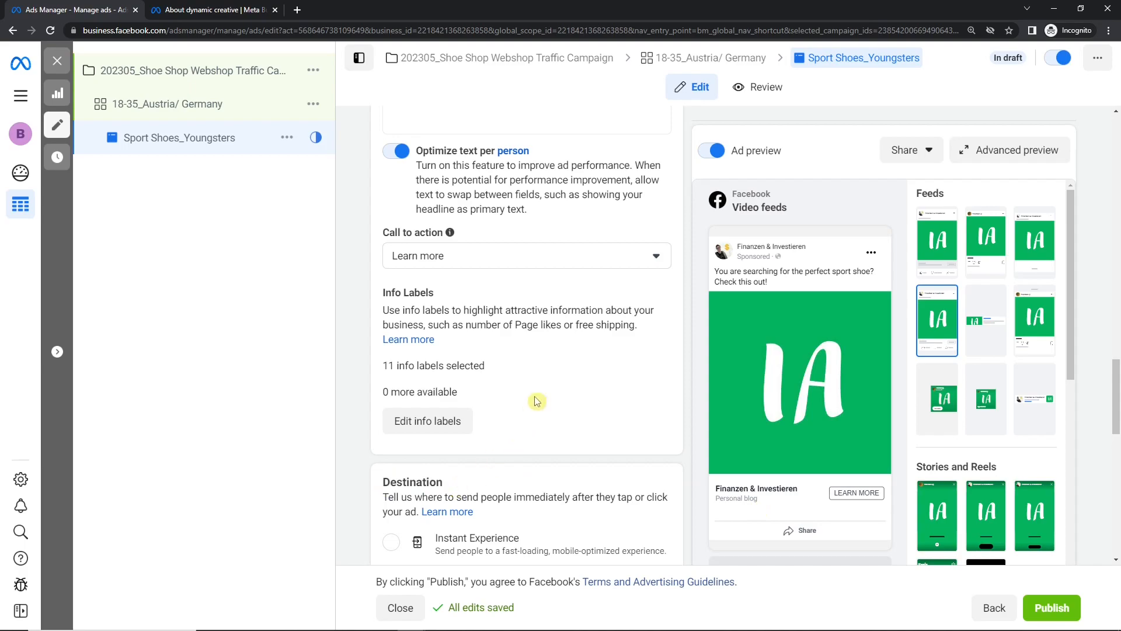
Set the ad's call to action to "Shop now" and check its button in the Facebook video feeds preview
click(501, 259)
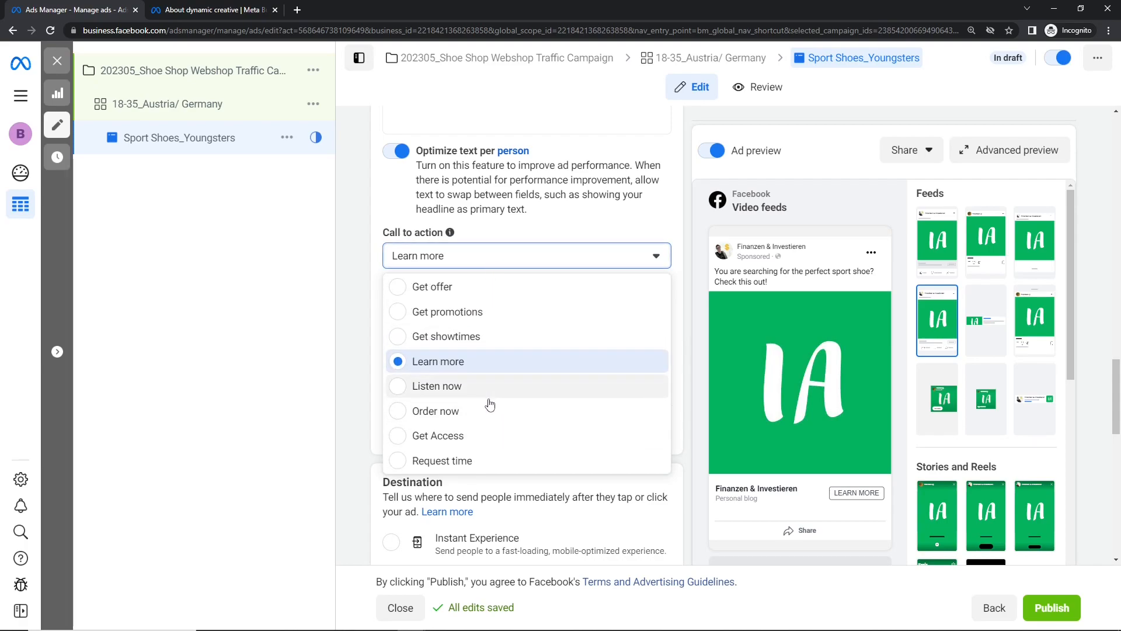
scroll(481, 434, up, 2)
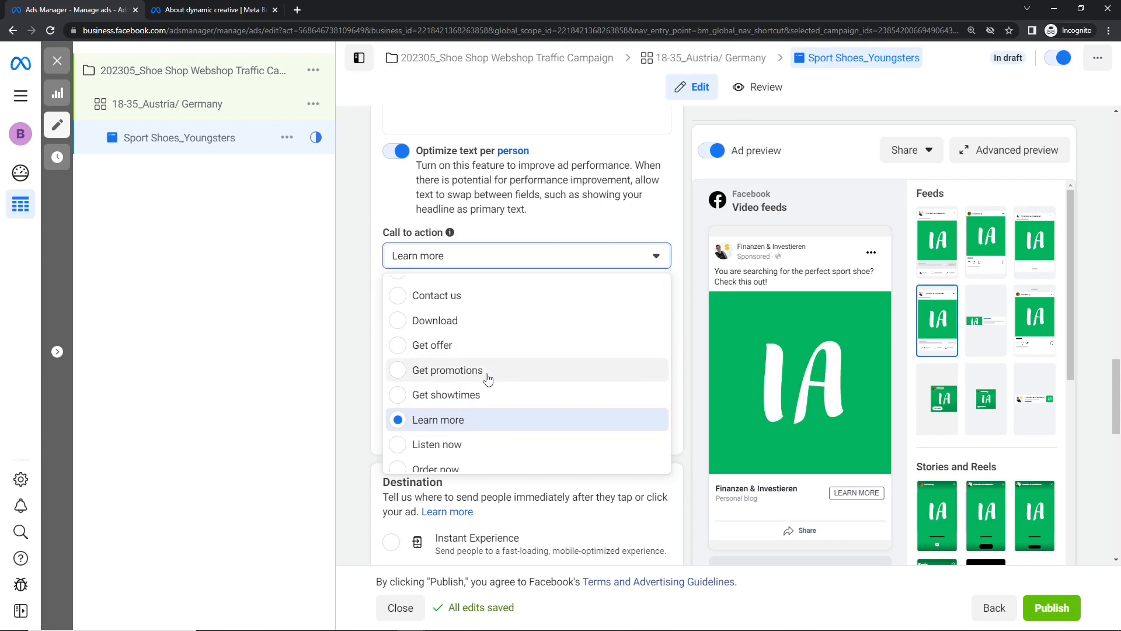
scroll(488, 380, up, 3)
scroll(483, 292, up, 2)
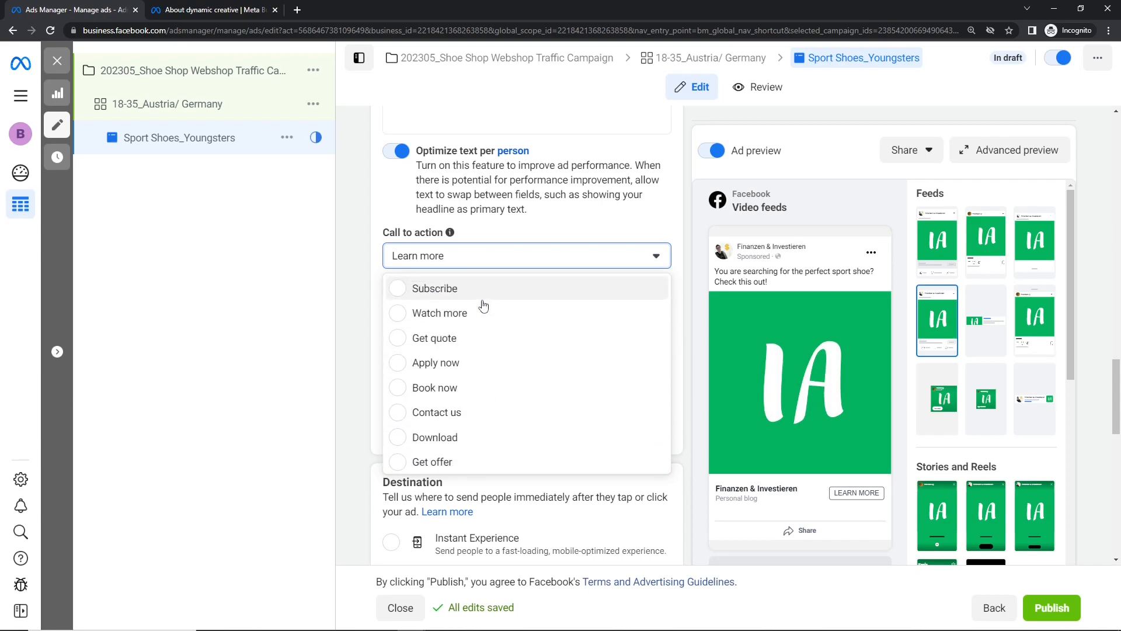
scroll(486, 324, up, 4)
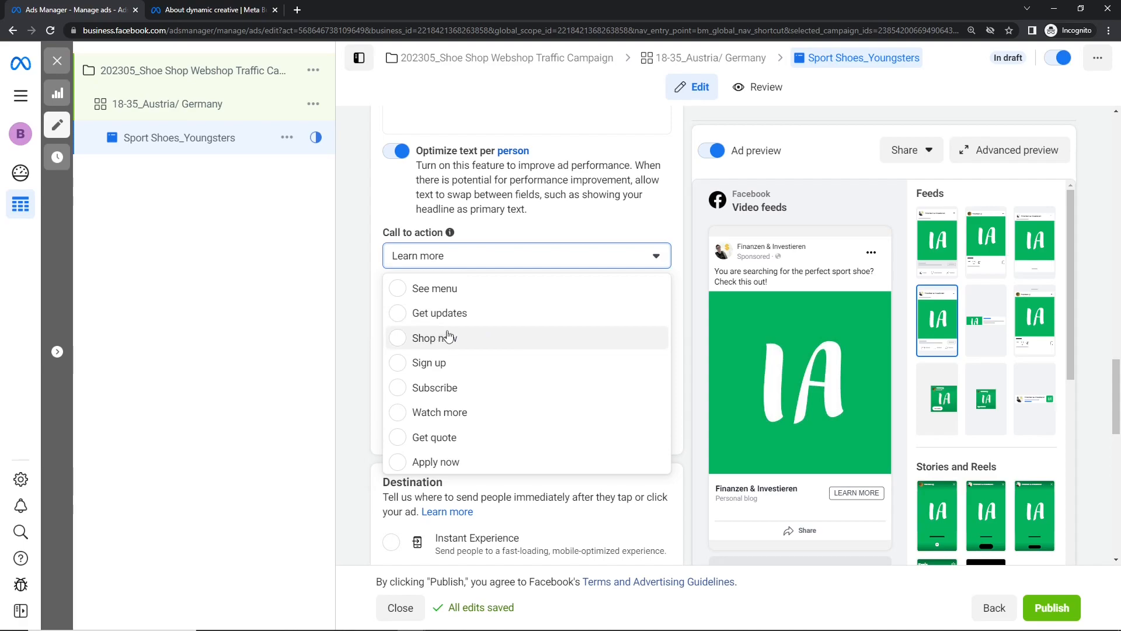
click(440, 339)
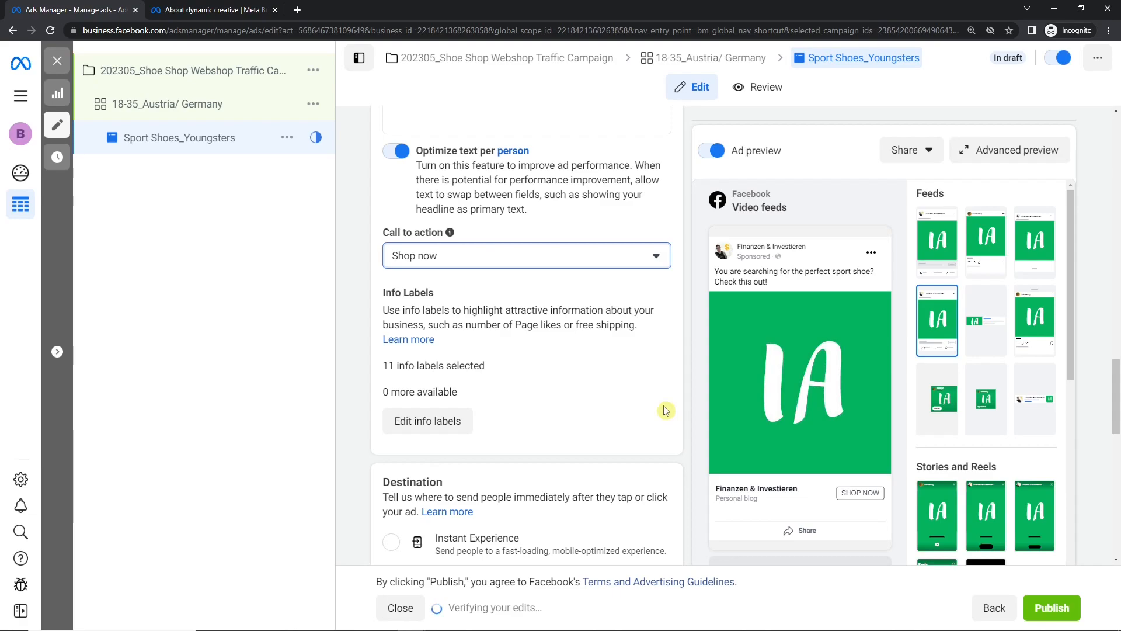
mouse_move(822, 383)
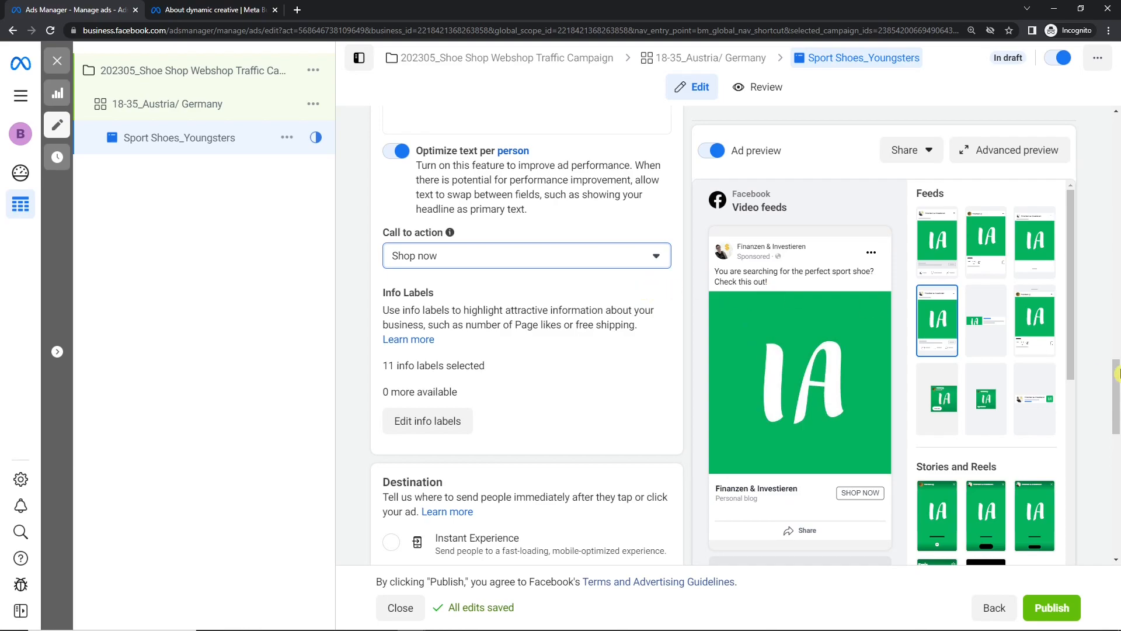
Recheck the ad texts and look through the other available call-to-action options, keeping the current choice
scroll(449, 349, up, 4)
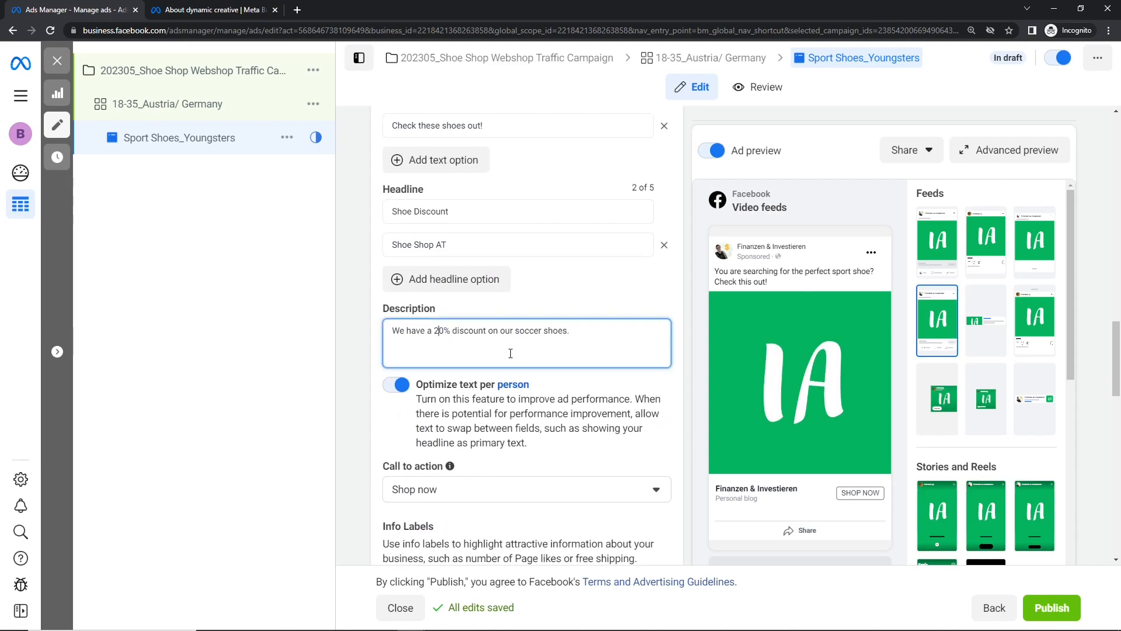
drag(1116, 367, 1116, 401)
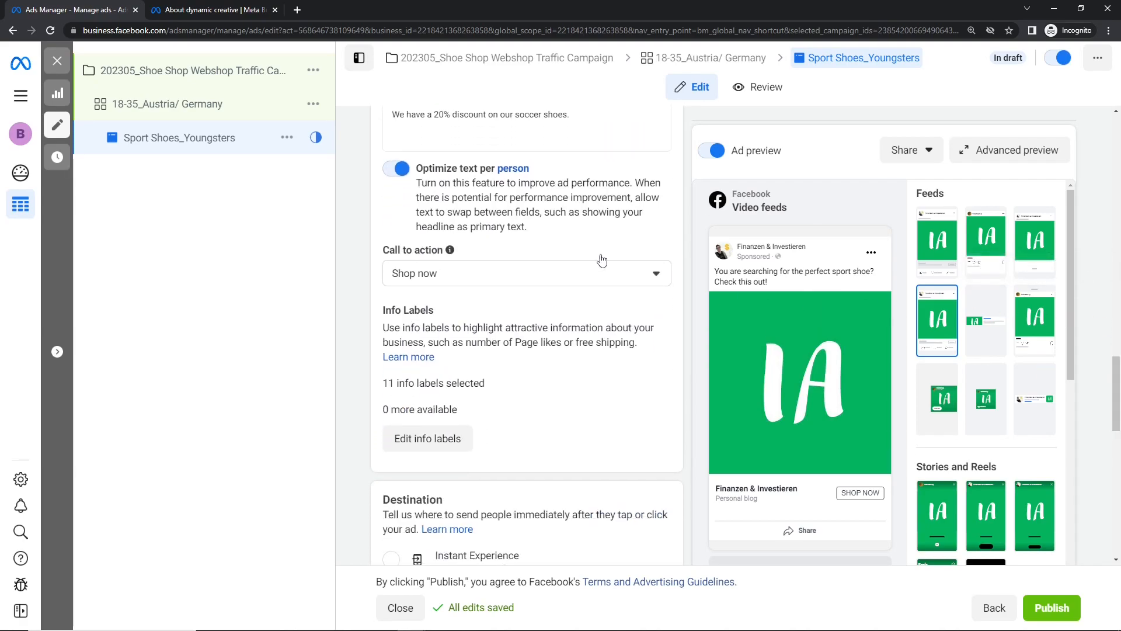
click(497, 284)
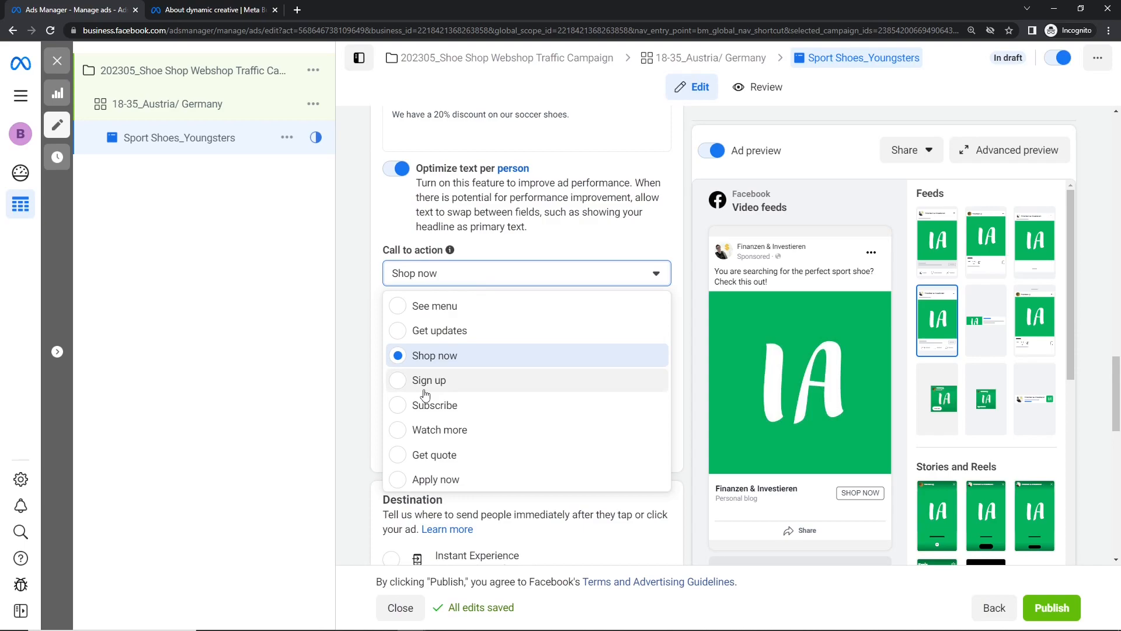
scroll(424, 395, down, 3)
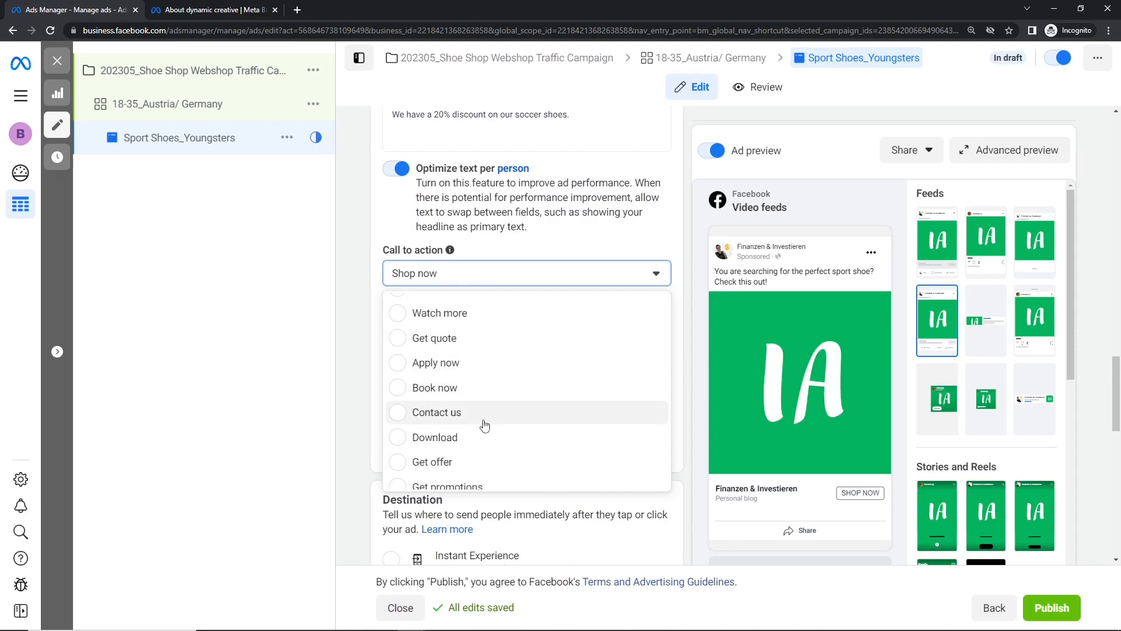
scroll(485, 425, down, 1)
scroll(485, 425, up, 3)
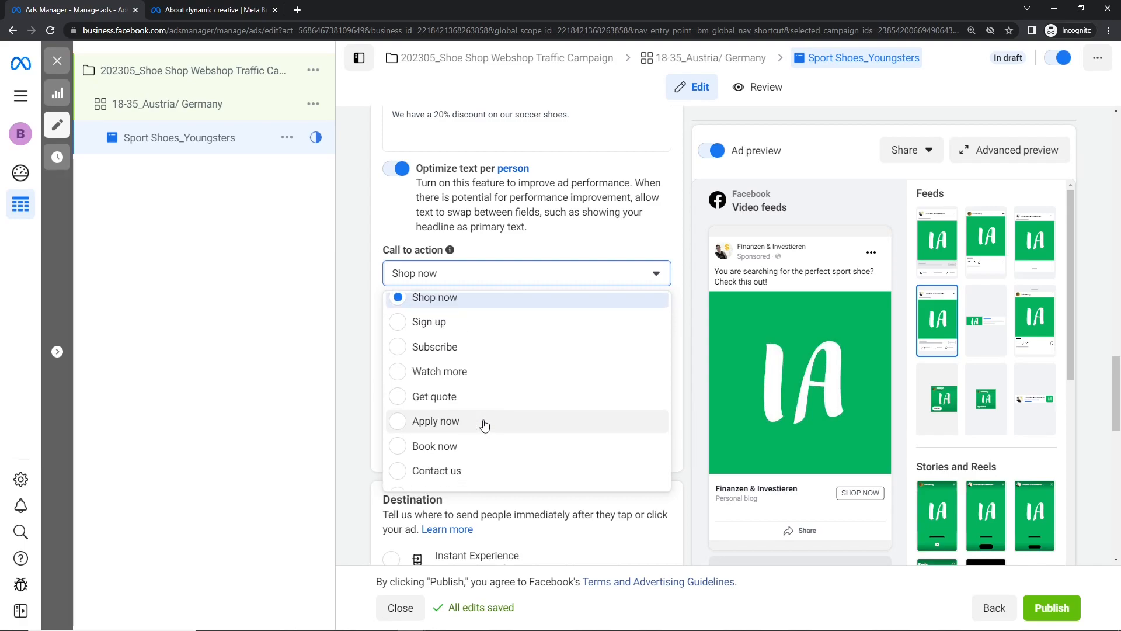
scroll(485, 425, down, 1)
scroll(485, 426, down, 1)
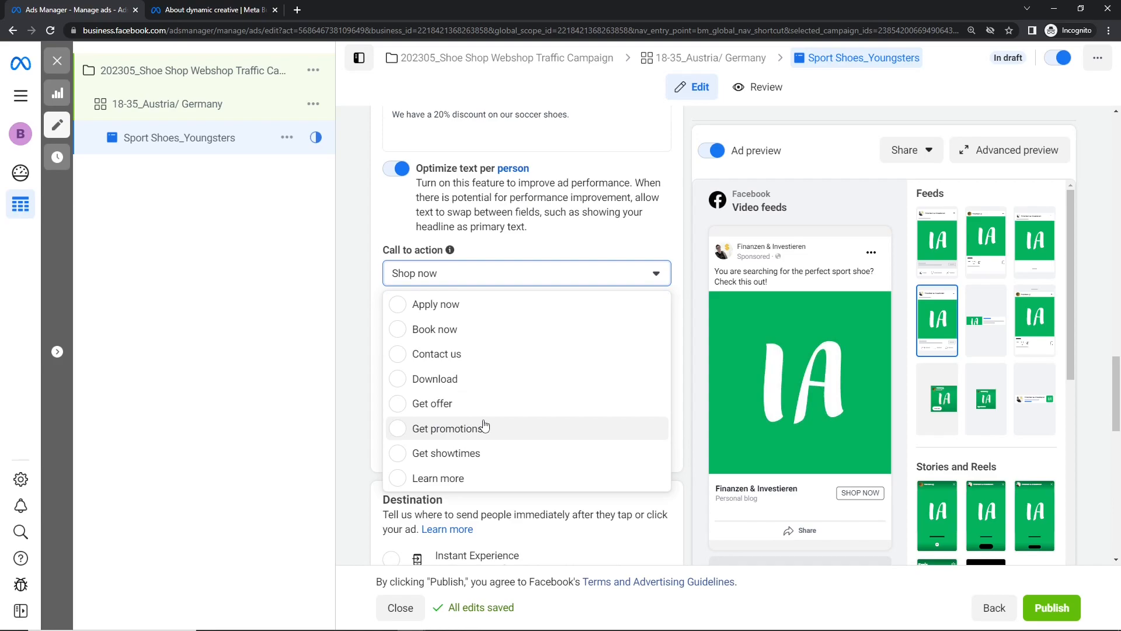
scroll(485, 425, up, 1)
scroll(483, 423, down, 1)
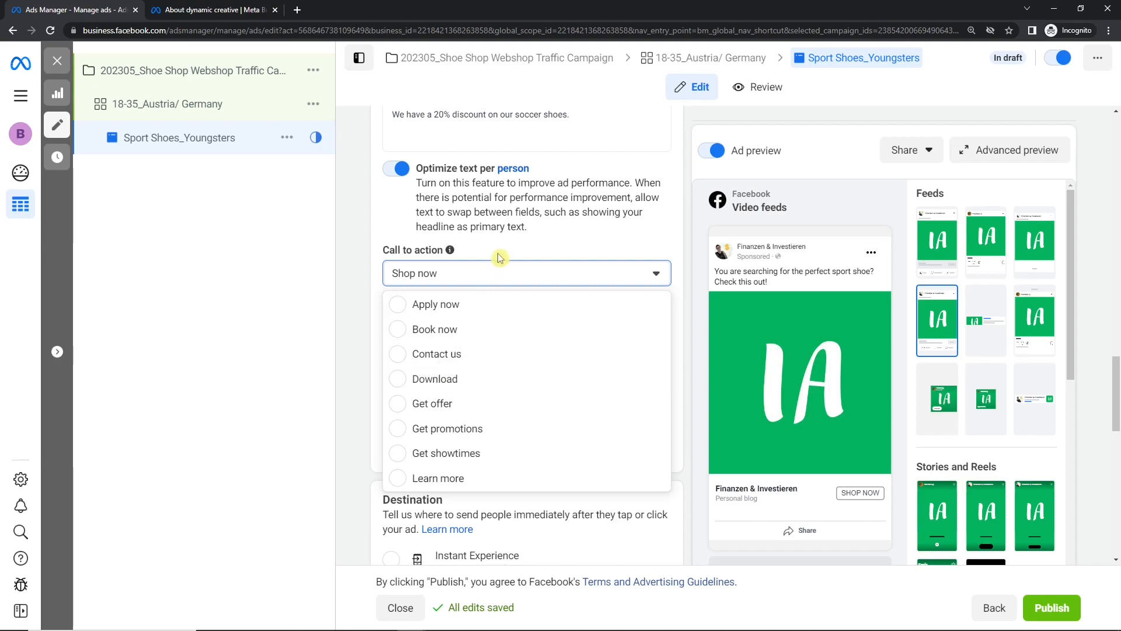
click(524, 240)
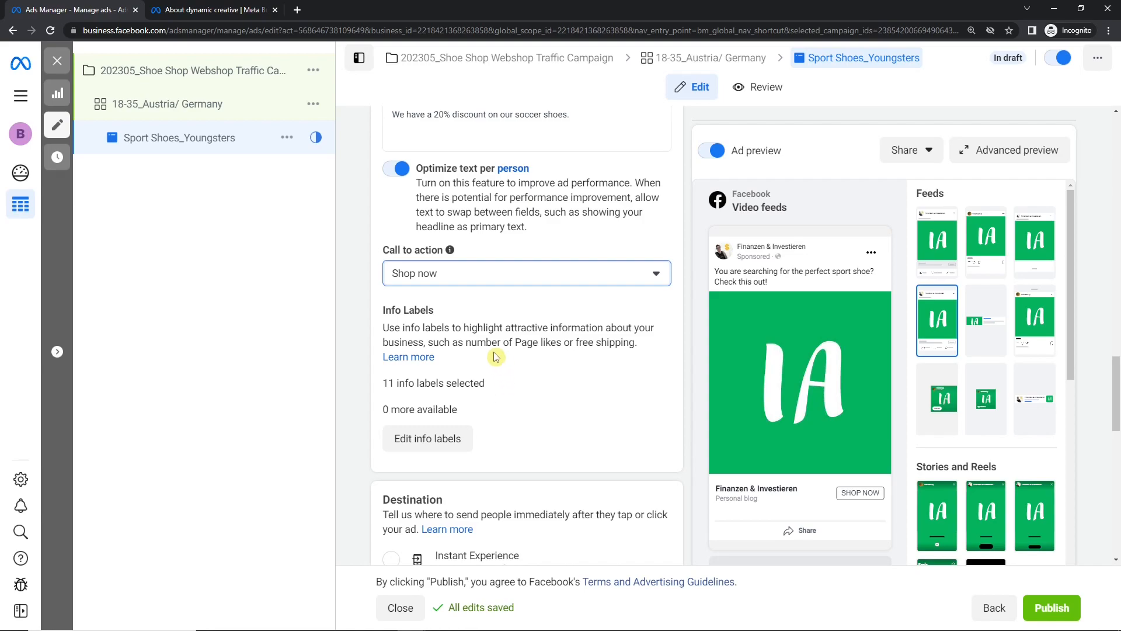
Open the ad's info labels for editing and set the type of info label 1 to "Free shipping"
drag(384, 310, 630, 345)
click(641, 375)
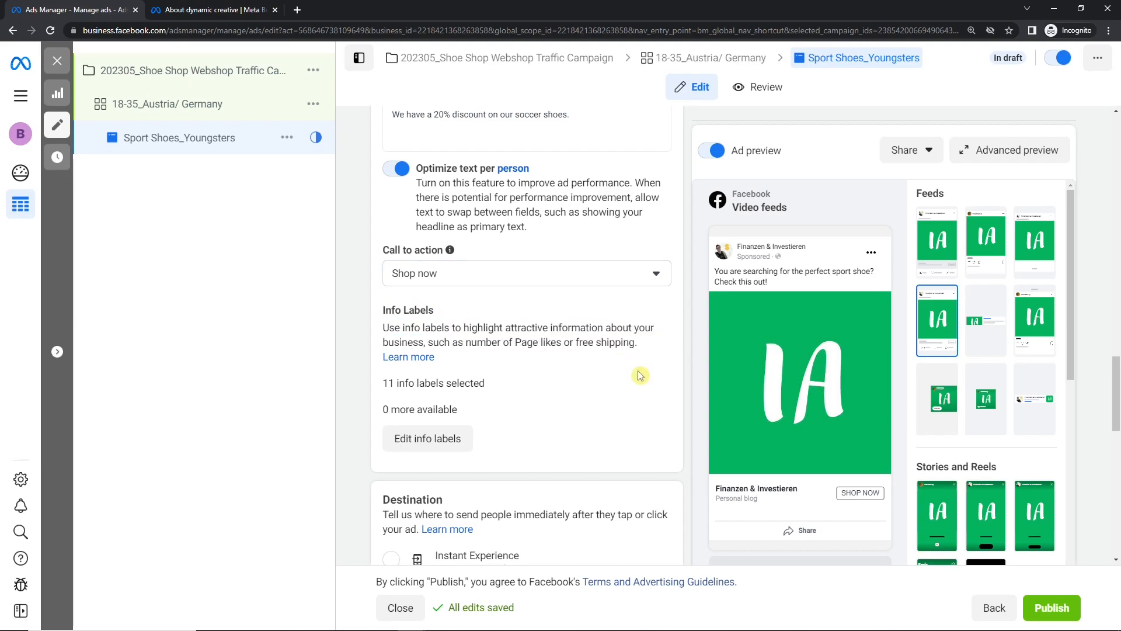
click(439, 439)
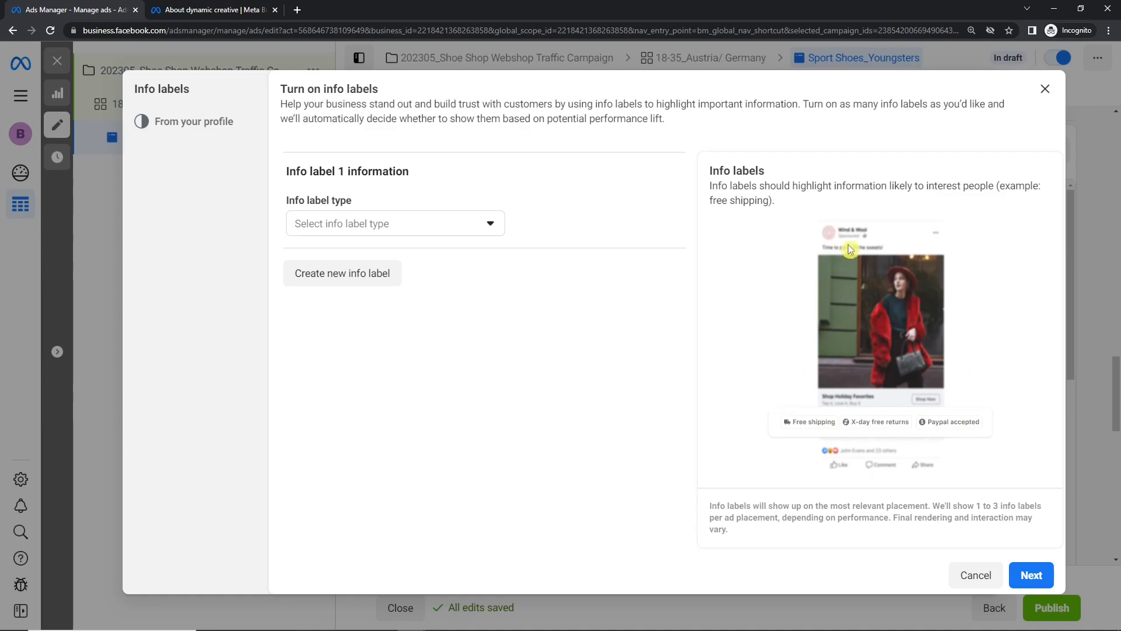
click(370, 275)
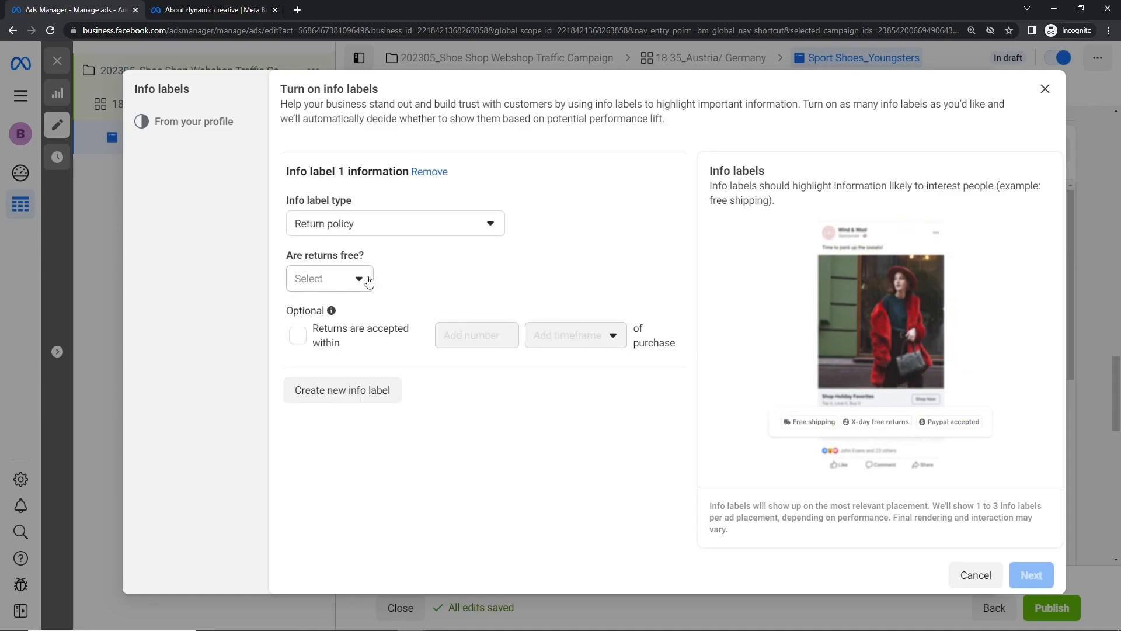
click(366, 234)
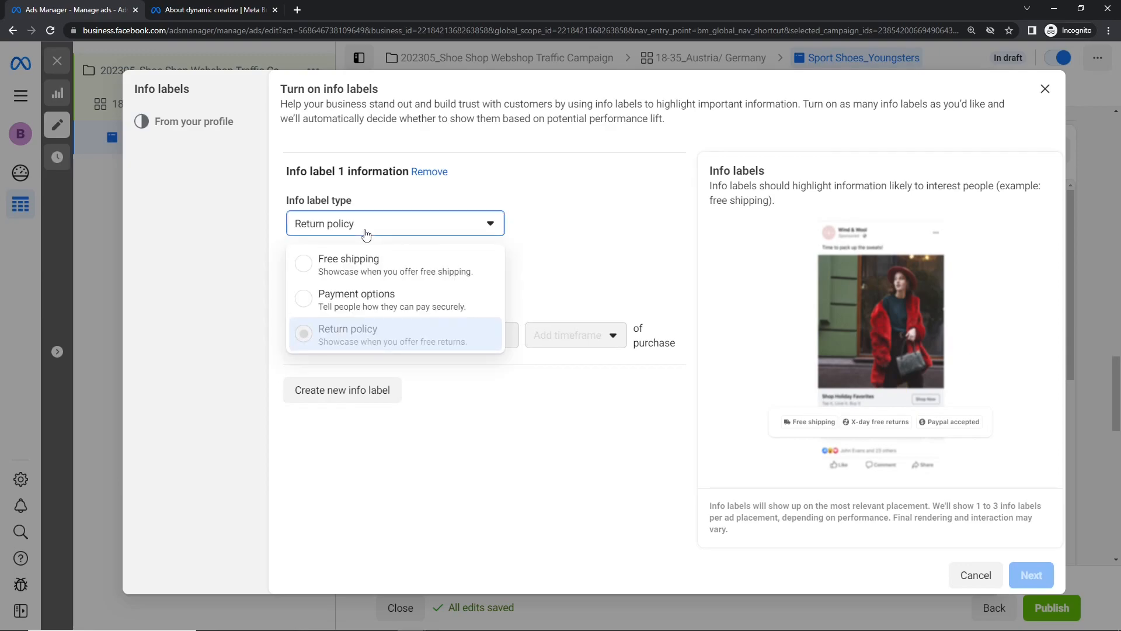
click(359, 260)
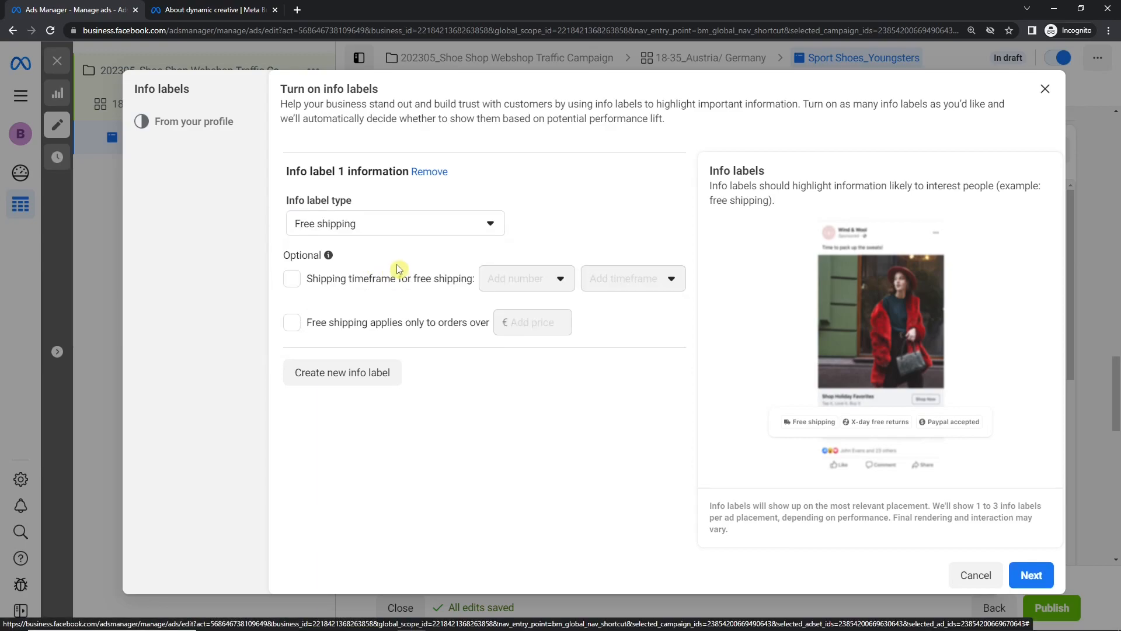
Enable the shipping timeframe for free shipping and set it to 4 days
click(388, 284)
click(512, 280)
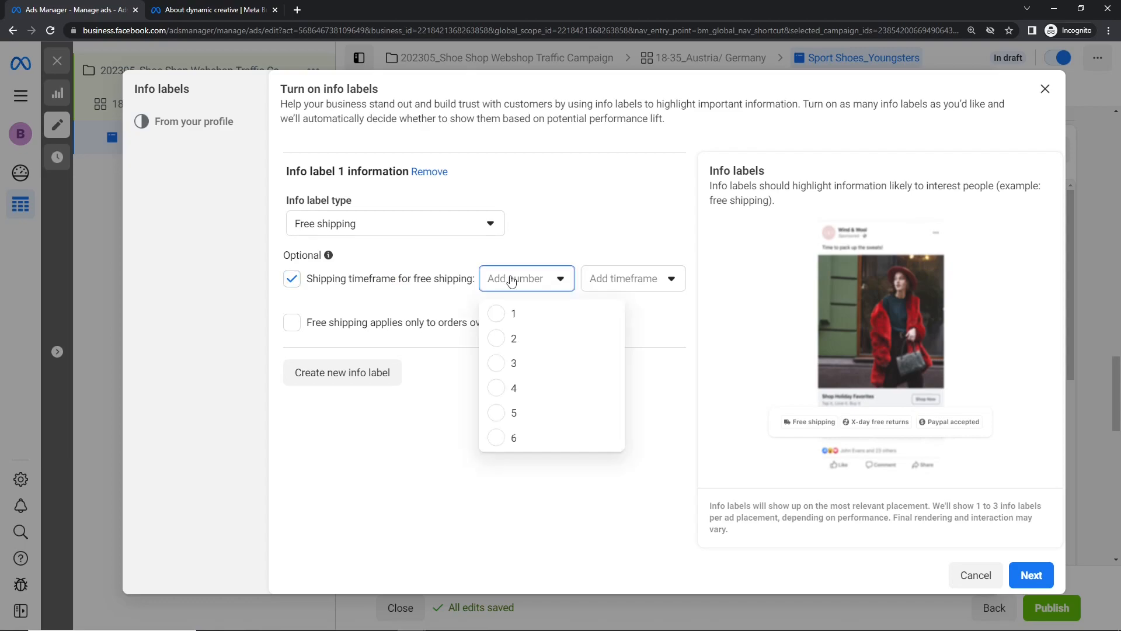
click(540, 390)
click(625, 282)
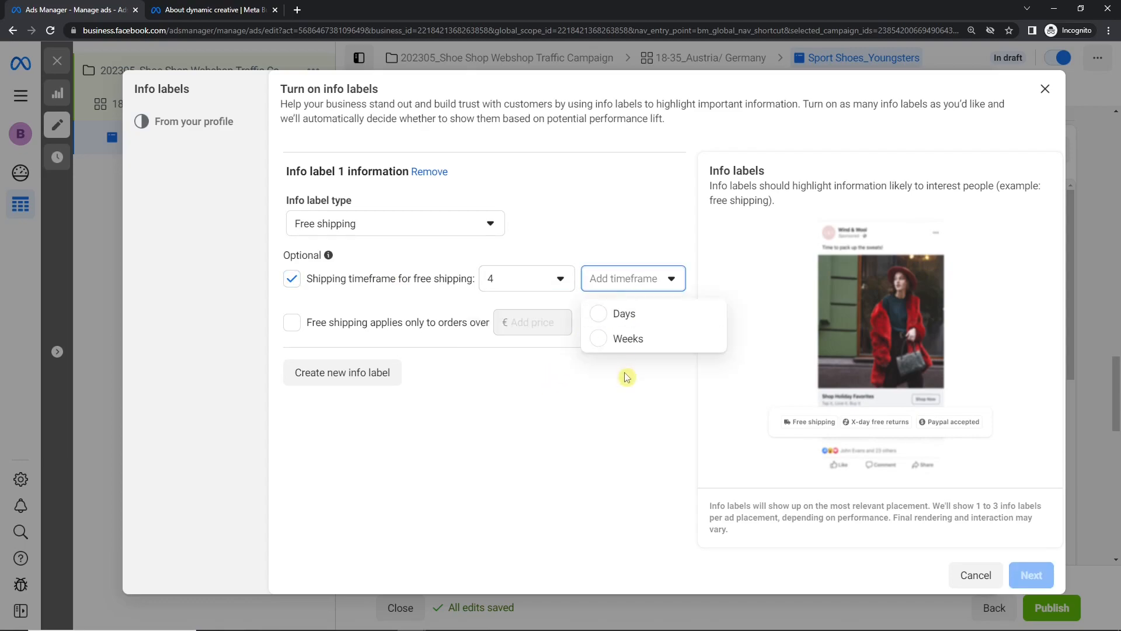
click(638, 325)
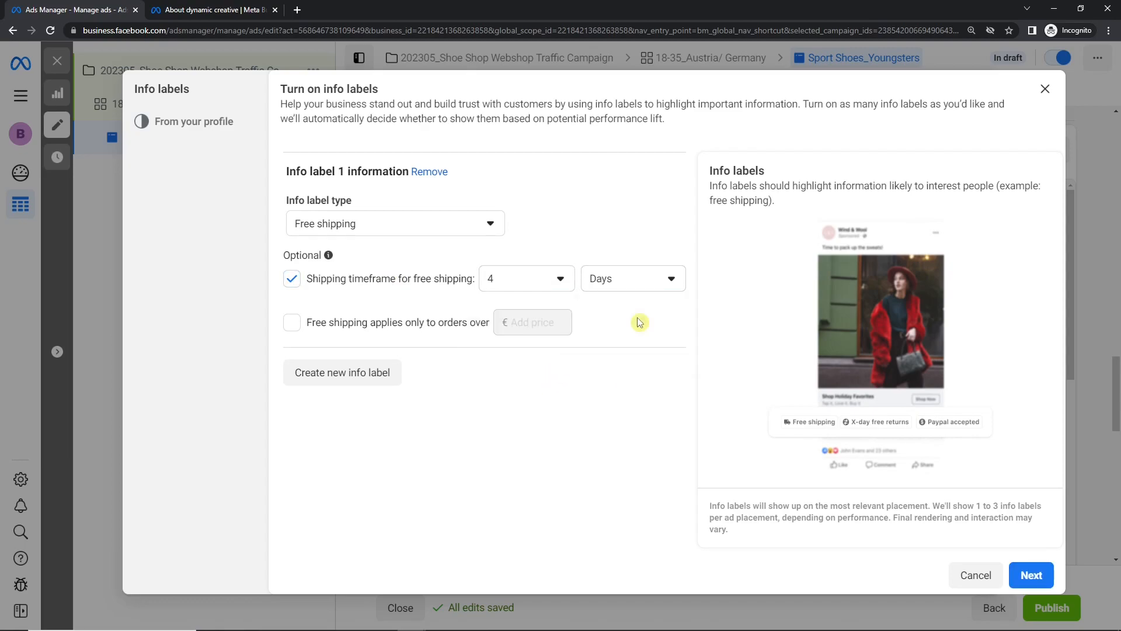
Limit free shipping to orders over €200 and turn off the shipping timeframe for the label
click(407, 323)
click(528, 322)
text(200)
click(292, 278)
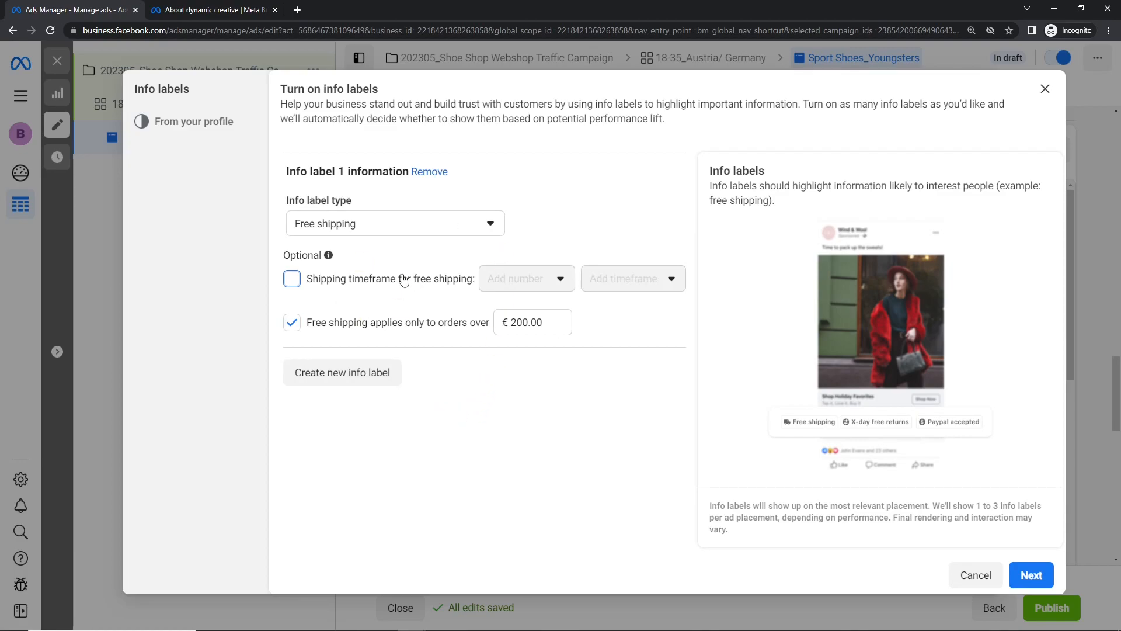
Continue to the profile info labels and turn off Date joined Instagram and Store location, keeping Store hours of operation and Store price range on
click(1031, 575)
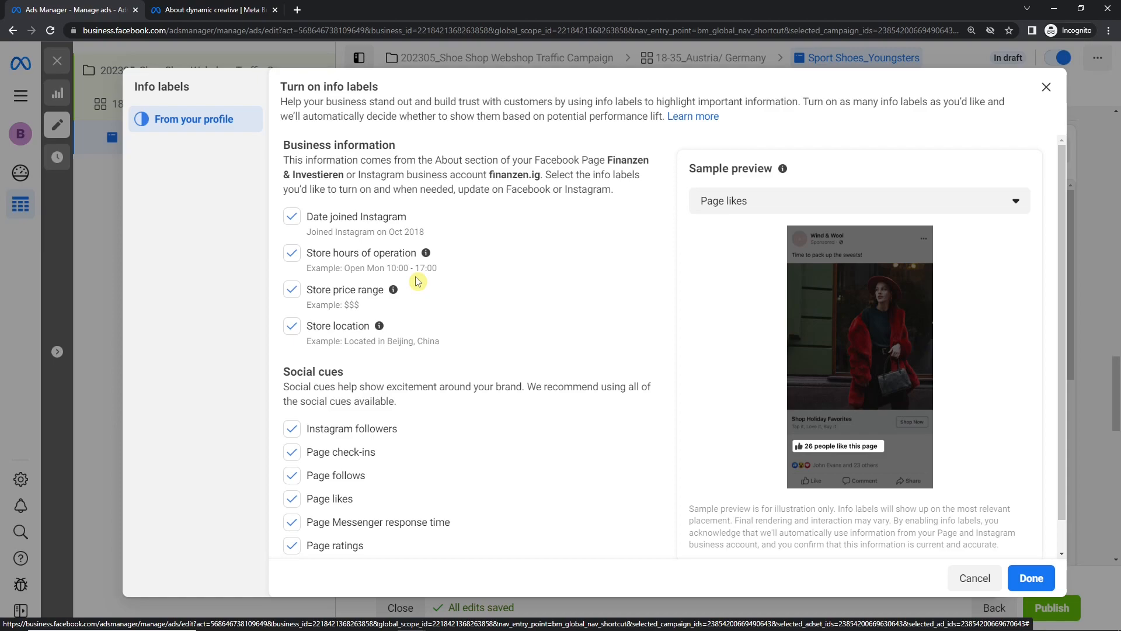
scroll(418, 282, down, 1)
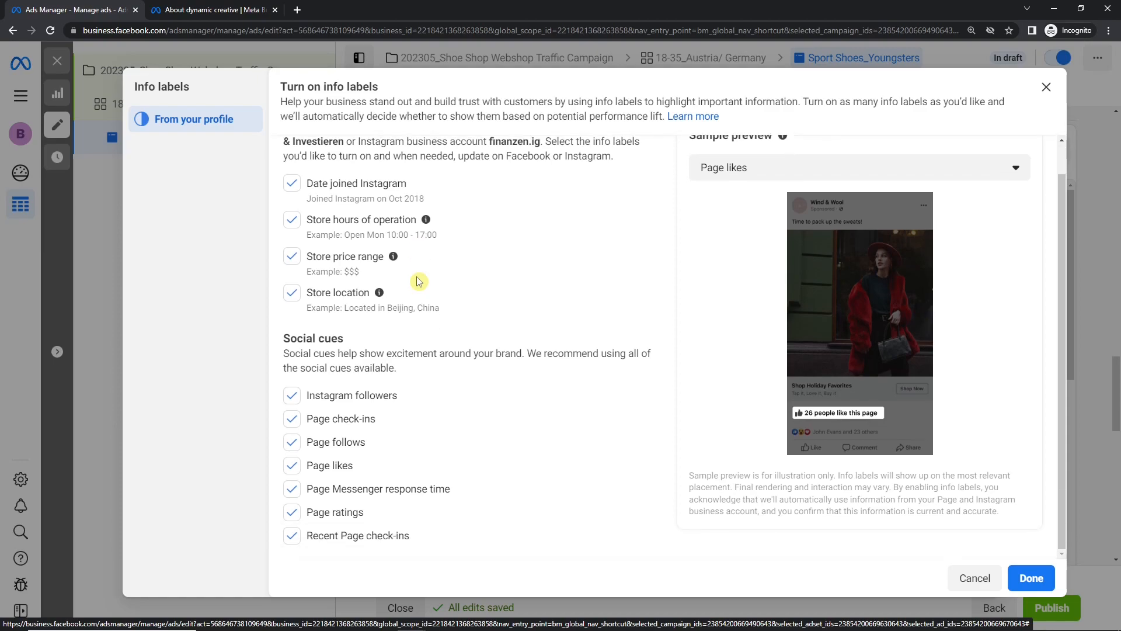
scroll(418, 282, up, 1)
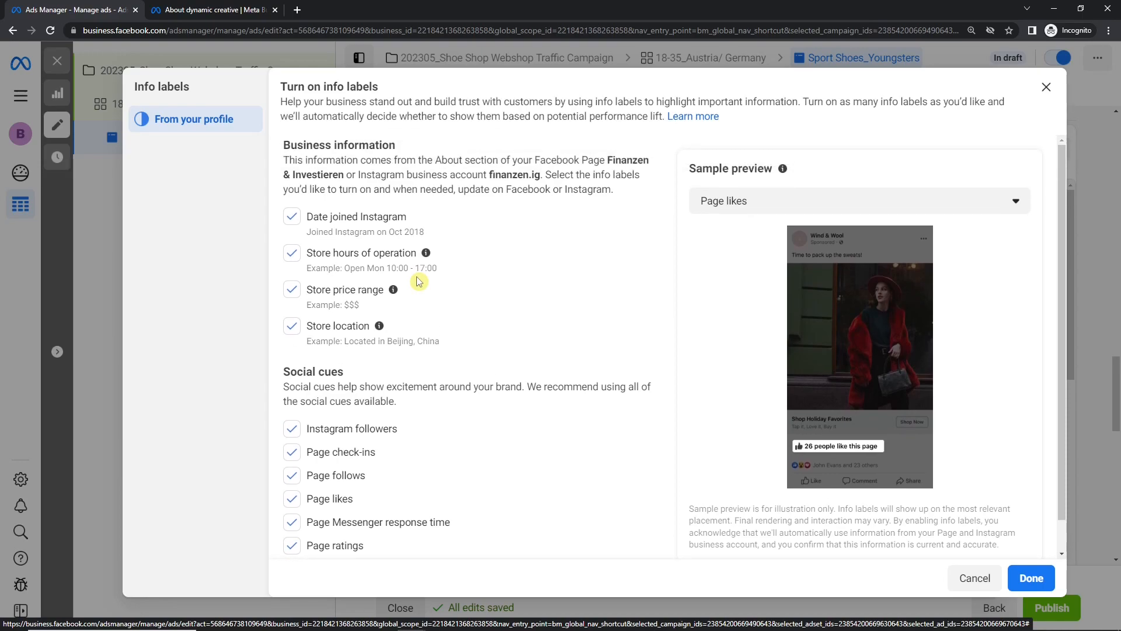
click(353, 219)
click(353, 254)
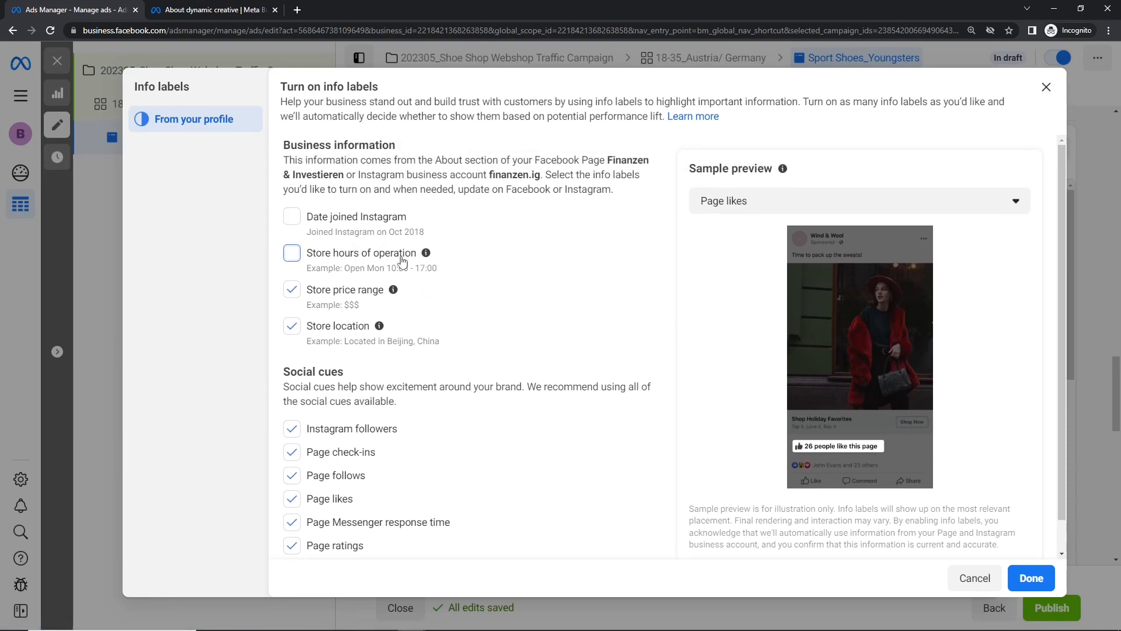
click(332, 225)
click(333, 251)
click(387, 254)
click(383, 229)
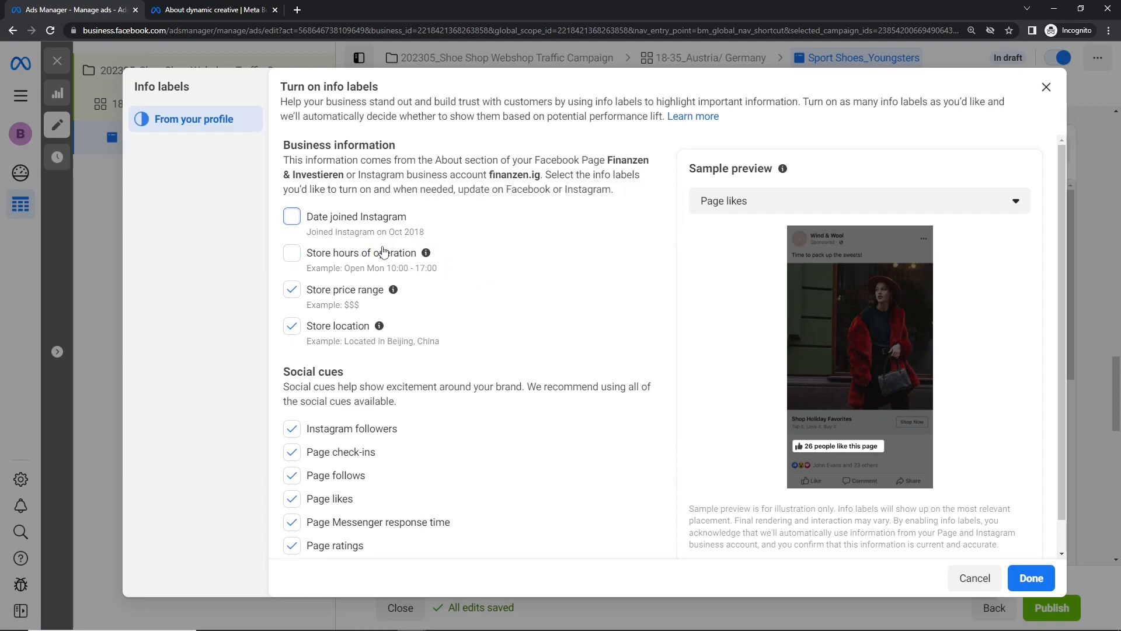
click(349, 327)
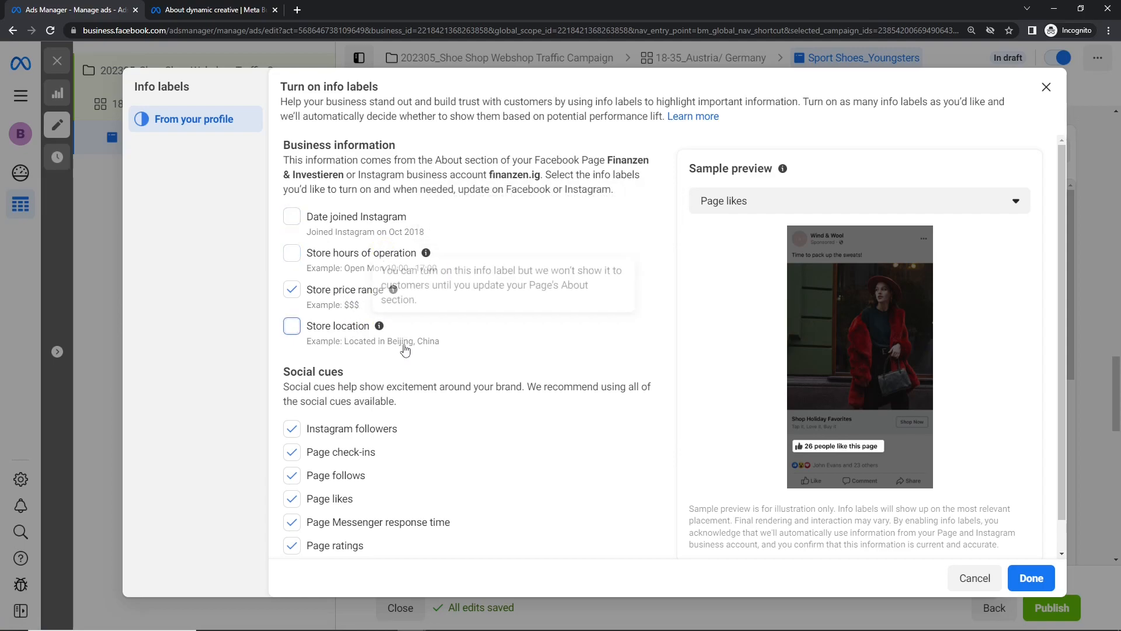
click(394, 257)
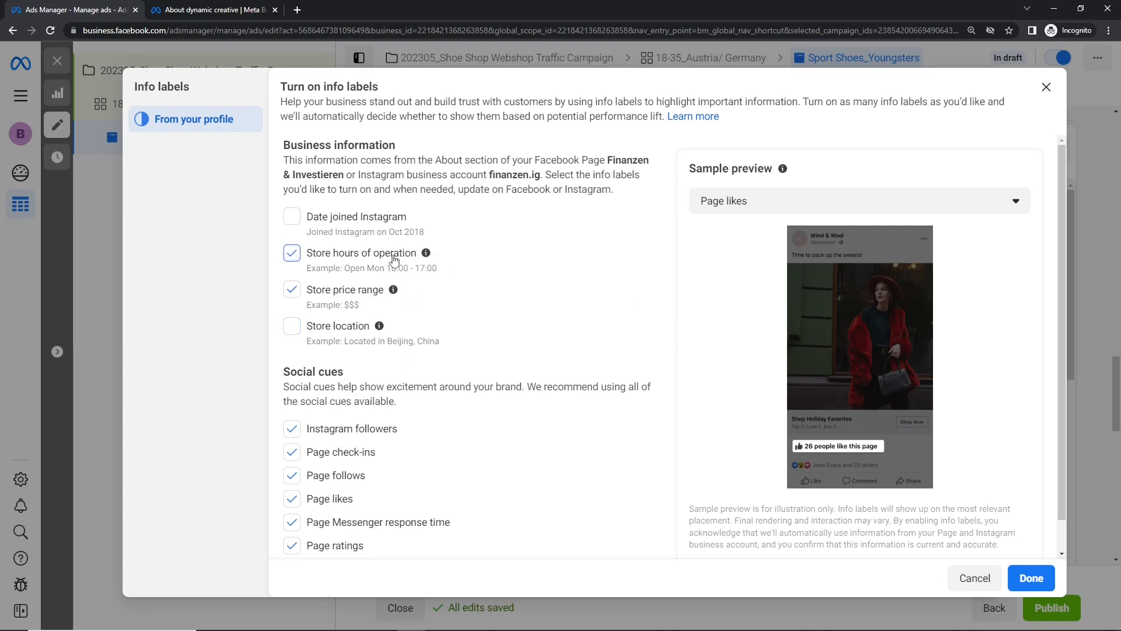
Turn off the social cues Recent Page check-ins, Page Messenger response time, Page check-ins and Page follows, and save the info labels
scroll(395, 260, down, 1)
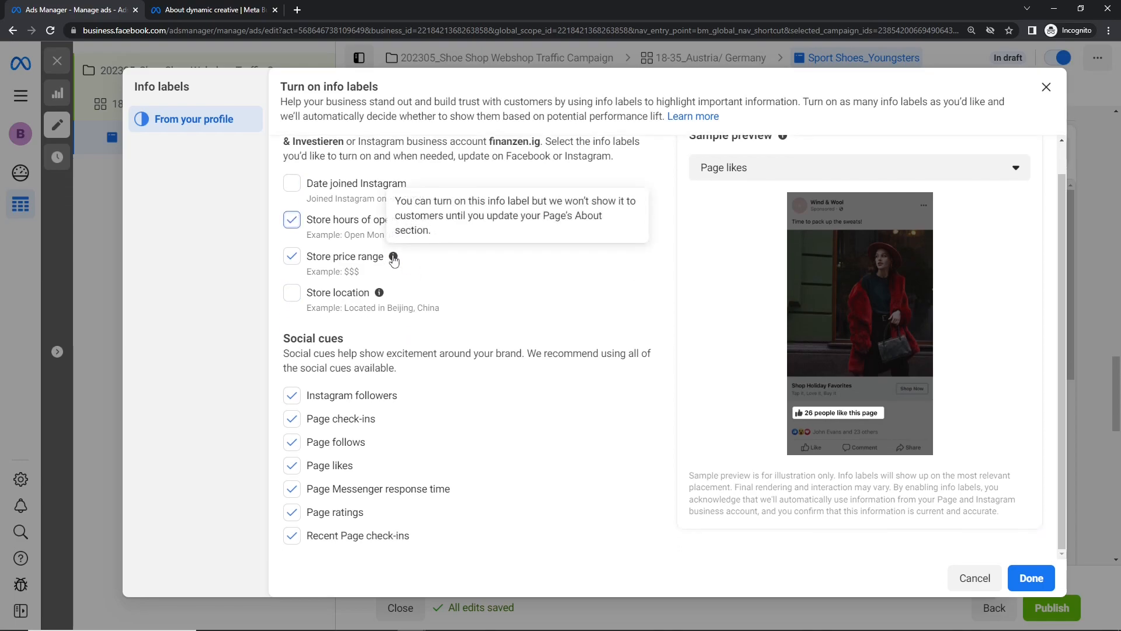
click(346, 539)
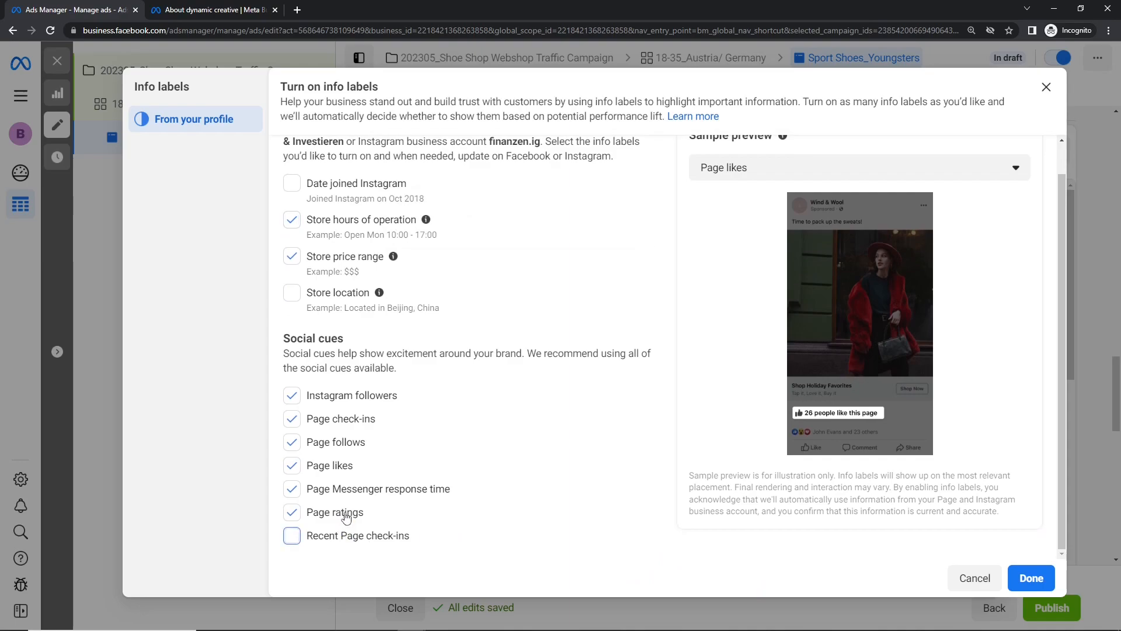
click(353, 490)
click(334, 514)
click(348, 512)
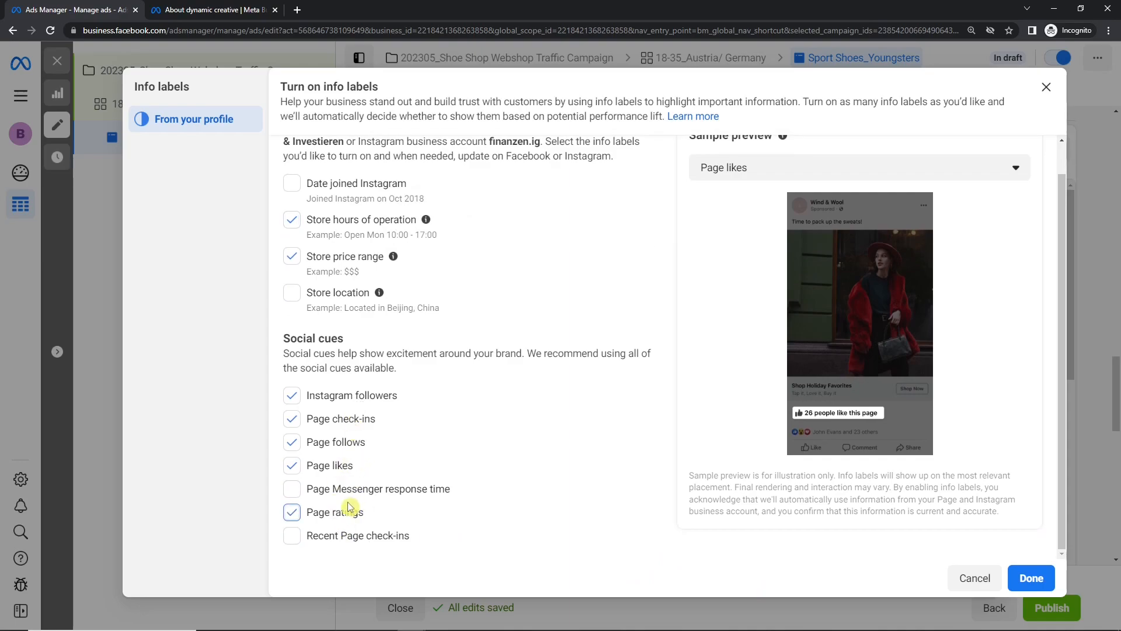
click(354, 419)
click(357, 396)
click(355, 447)
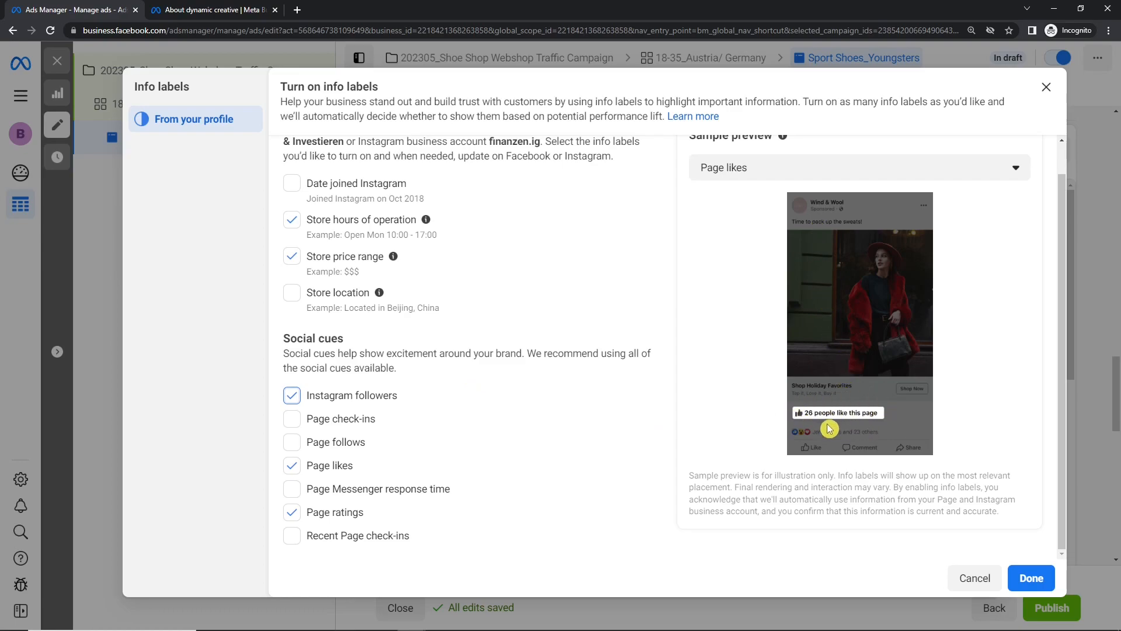
click(1032, 577)
Review the saved info label selection and look over the ad's website destination settings
drag(382, 383, 492, 384)
click(524, 390)
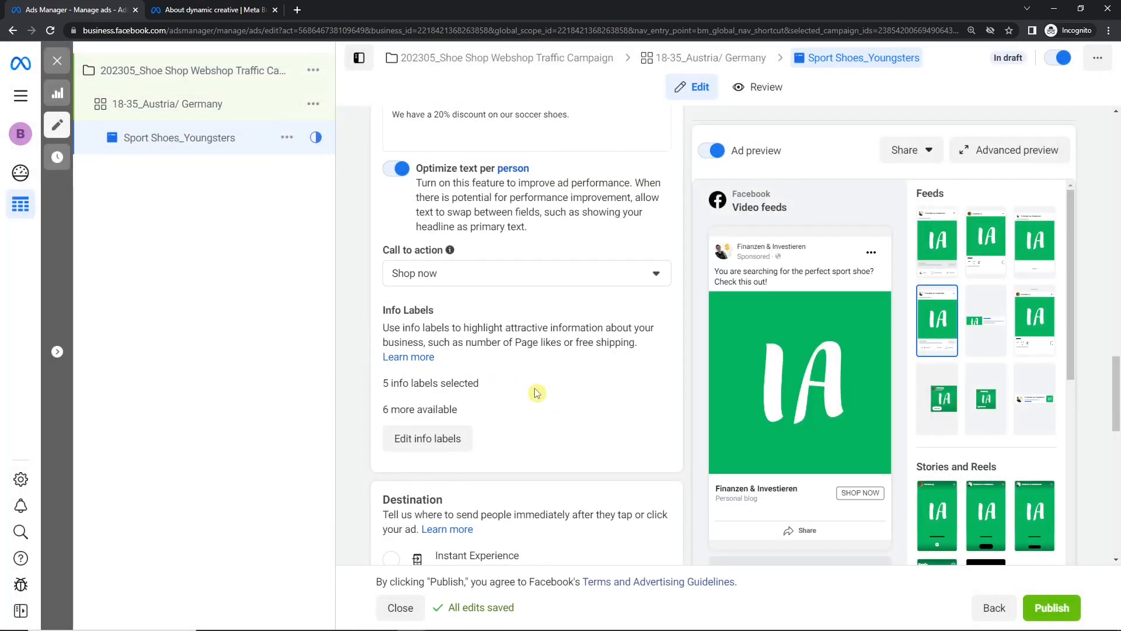
scroll(536, 393, down, 2)
scroll(536, 393, up, 2)
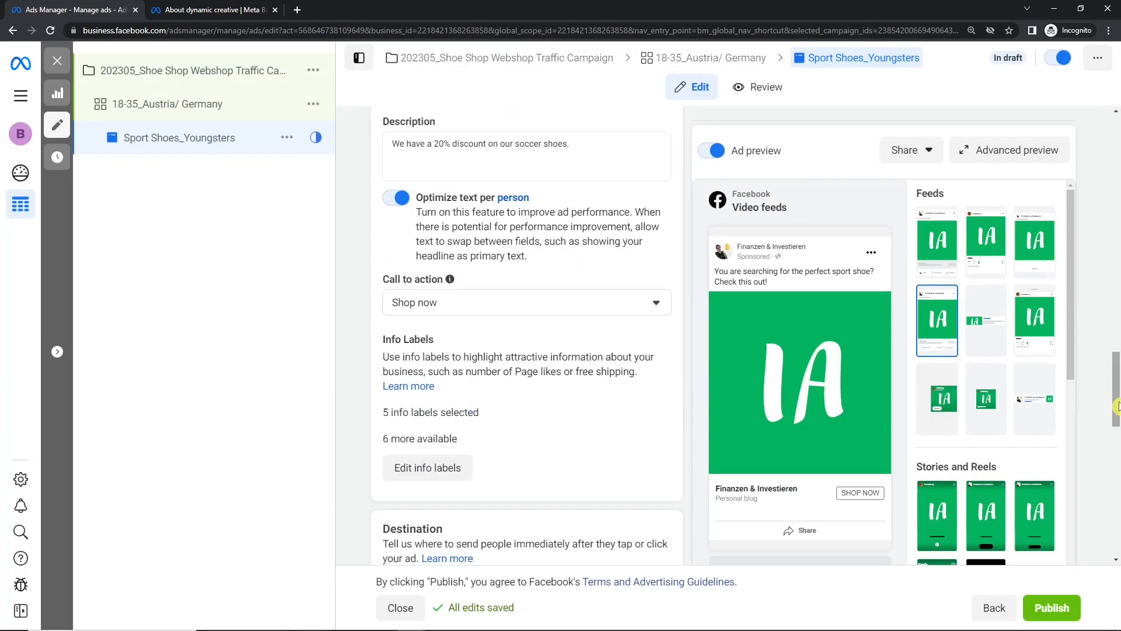
drag(1117, 407, 1117, 462)
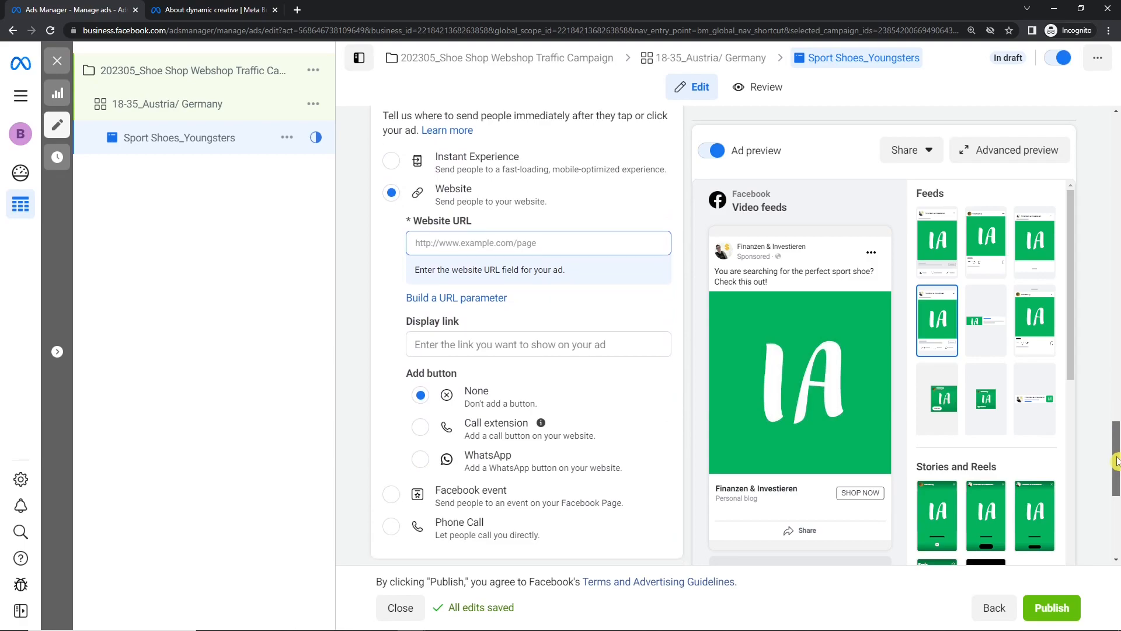